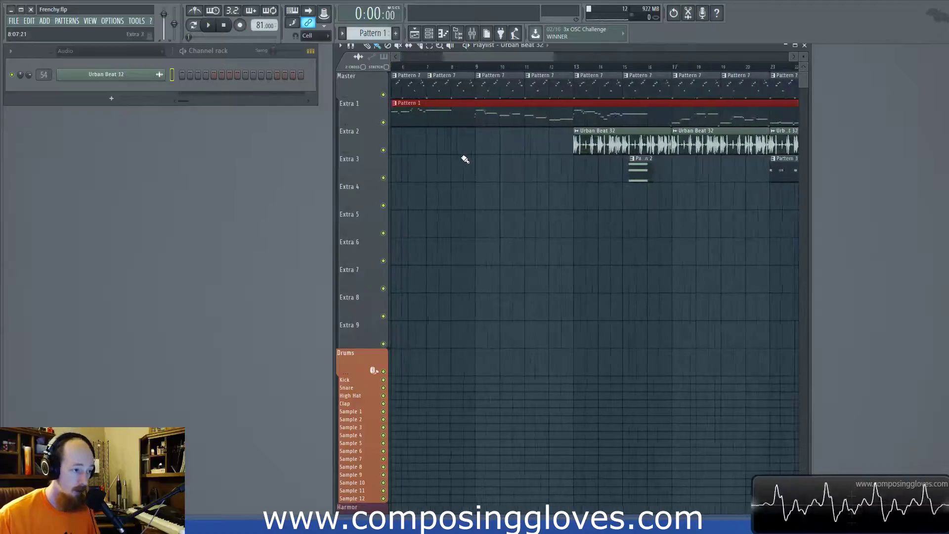
Step: Open the Meldoy notes of Pattern 1 in the piano roll
double_click(532, 113)
scroll(271, 228, down, 8)
scroll(259, 229, up, 5)
scroll(256, 233, down, 3)
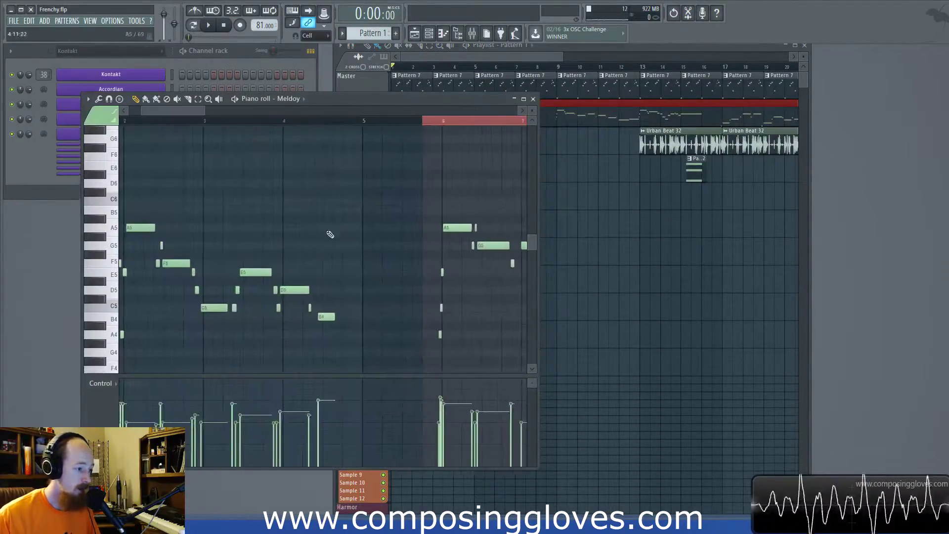
Step: Clear the time selection in the Meldoy piano roll and reposition its window over the playlist
key(ctrl+d)
drag(442, 105, 496, 90)
click(559, 60)
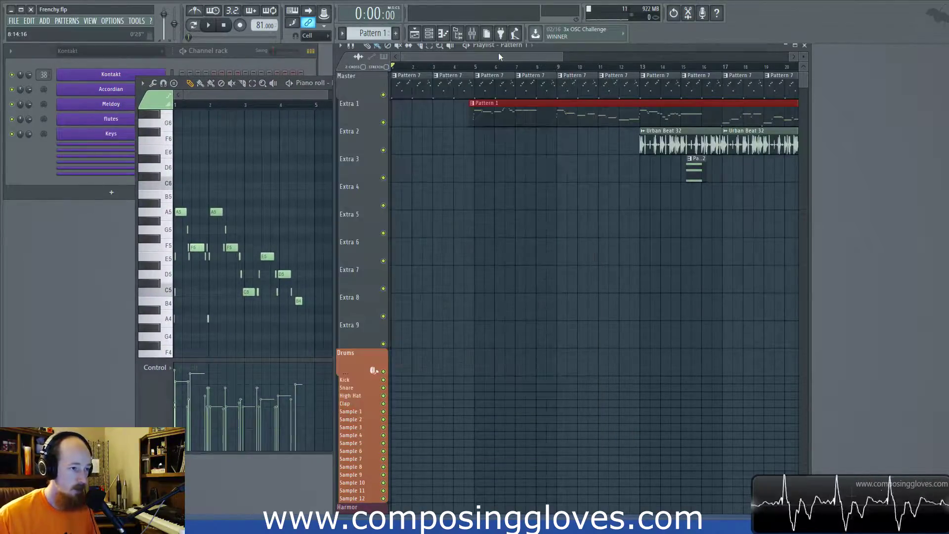
click(285, 101)
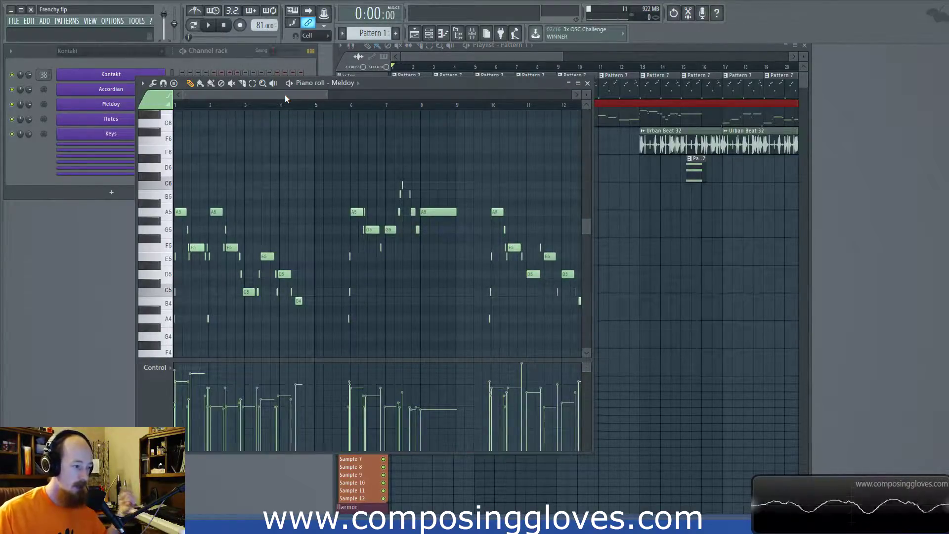
Step: Examine the Meldoy notes of Pattern 1 from bar 1 through bar 17, including the gap between phrases
scroll(309, 242, up, 5)
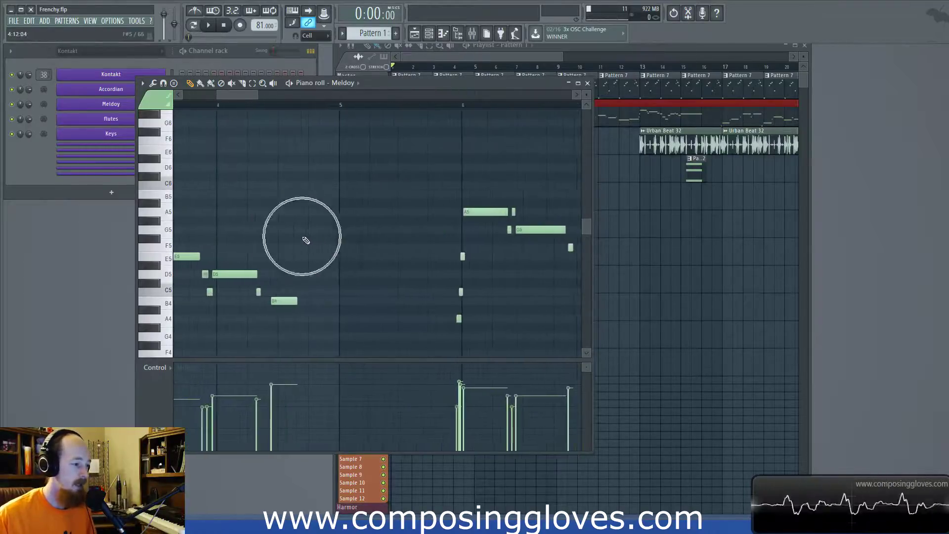
scroll(304, 236, left, 4)
scroll(305, 232, down, 6)
scroll(289, 247, down, 3)
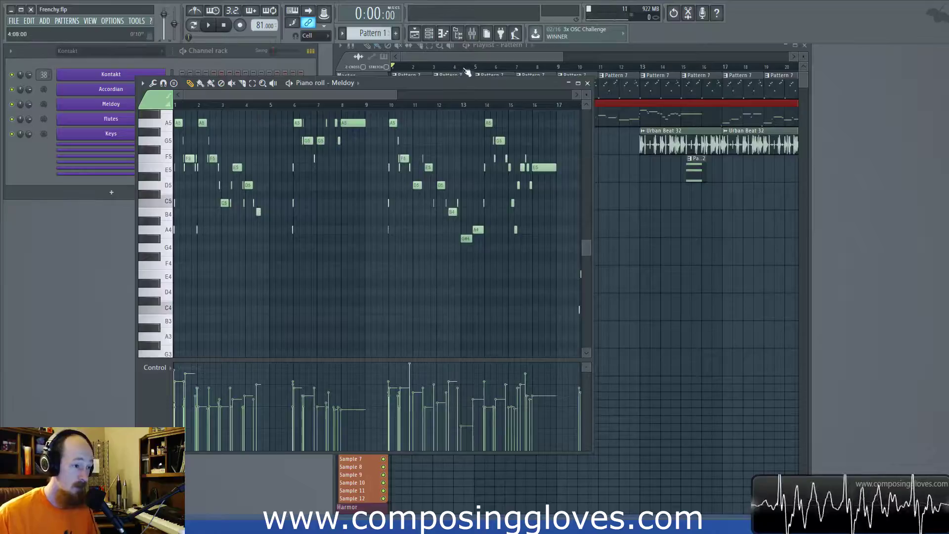
Step: Play the song from the start and open the Accordian notes of Pattern 7 in the piano roll
click(420, 55)
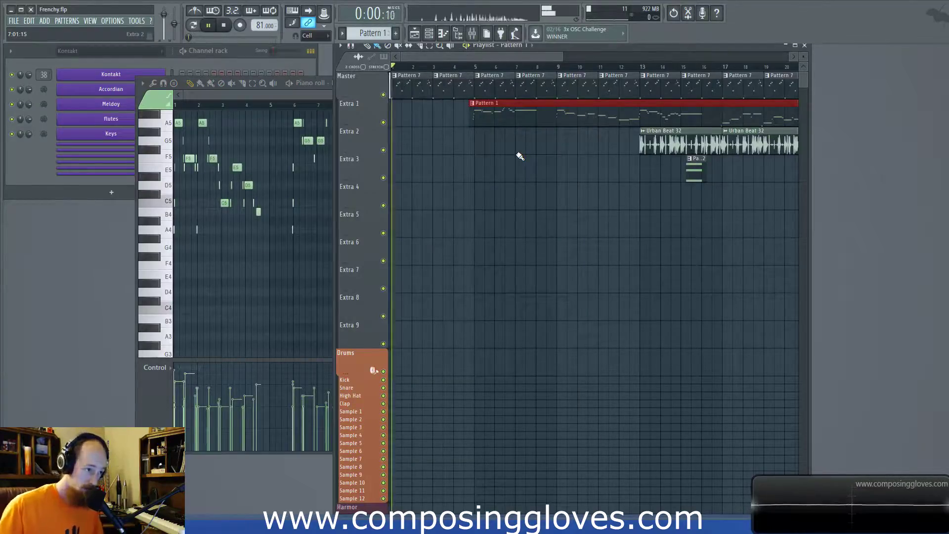
double_click(414, 94)
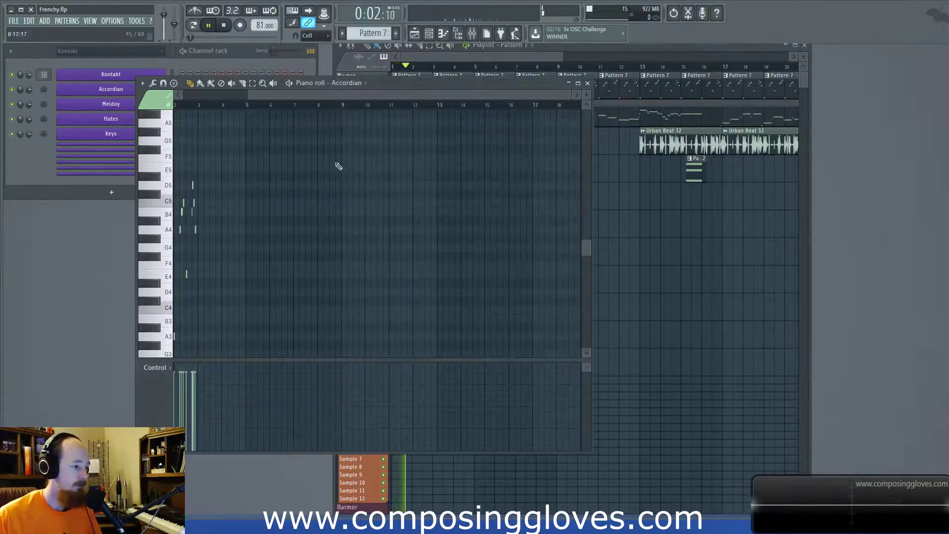
ctrl+scroll(475, 228, down, 2)
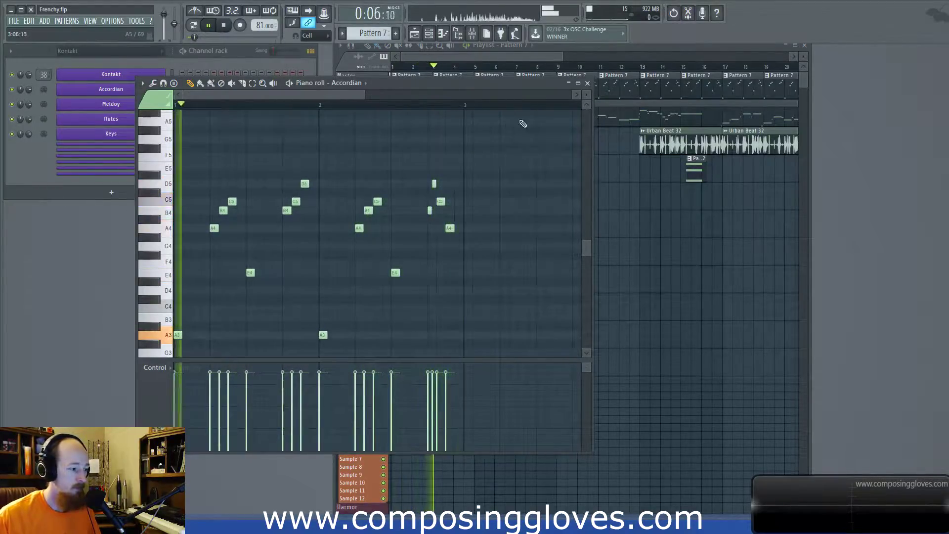
Step: Switch to the Meldoy notes of Pattern 1 and follow the opening phrases up to bar 9 during playback
click(616, 115)
double_click(616, 116)
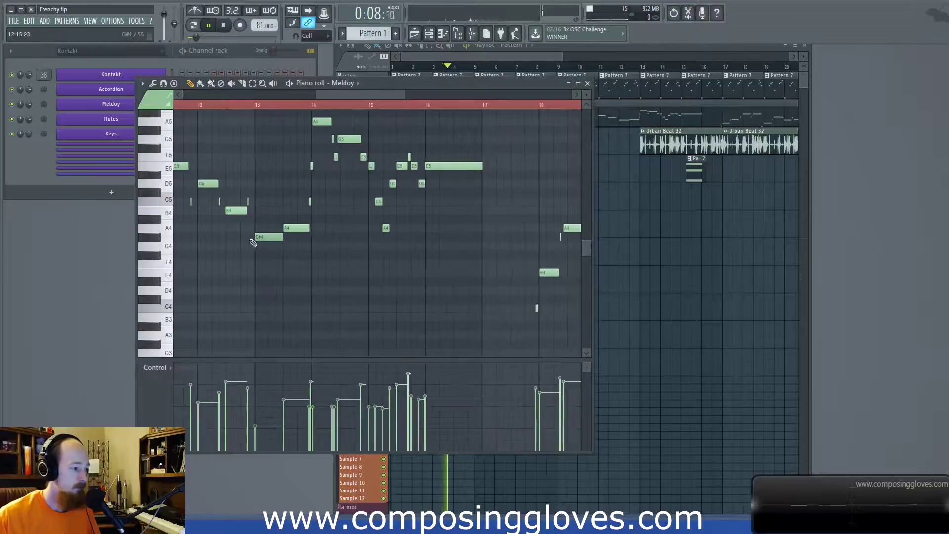
drag(279, 229, 485, 236)
ctrl+click(264, 239)
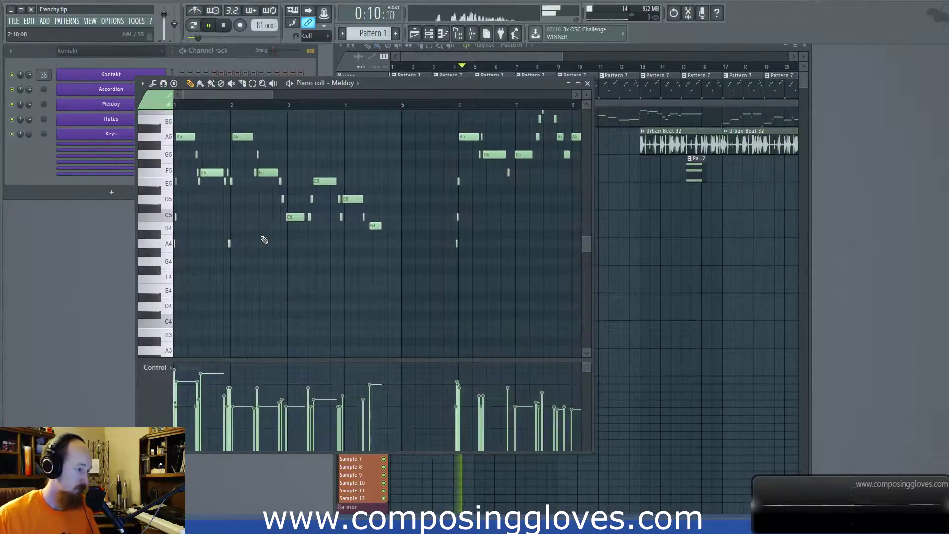
scroll(467, 204, down, 1)
drag(503, 198, 401, 239)
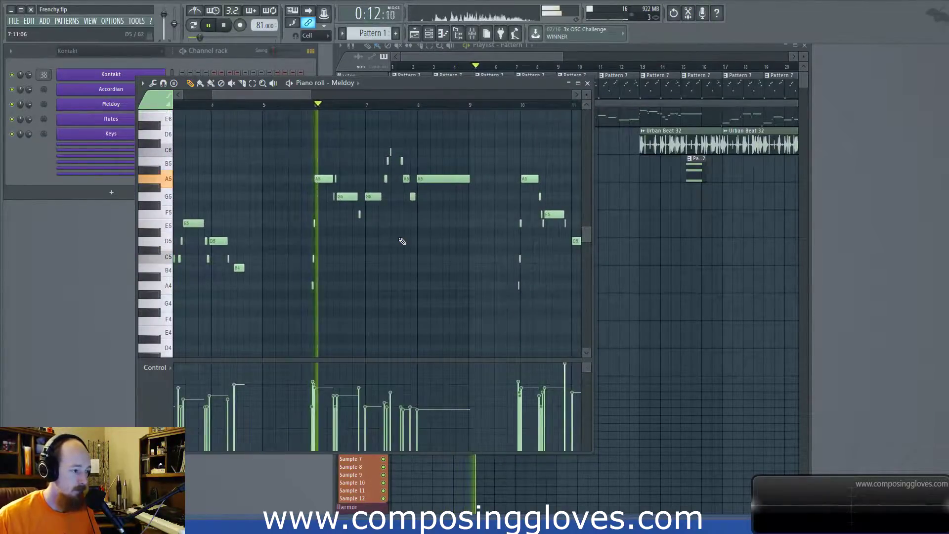
scroll(402, 240, down, 3)
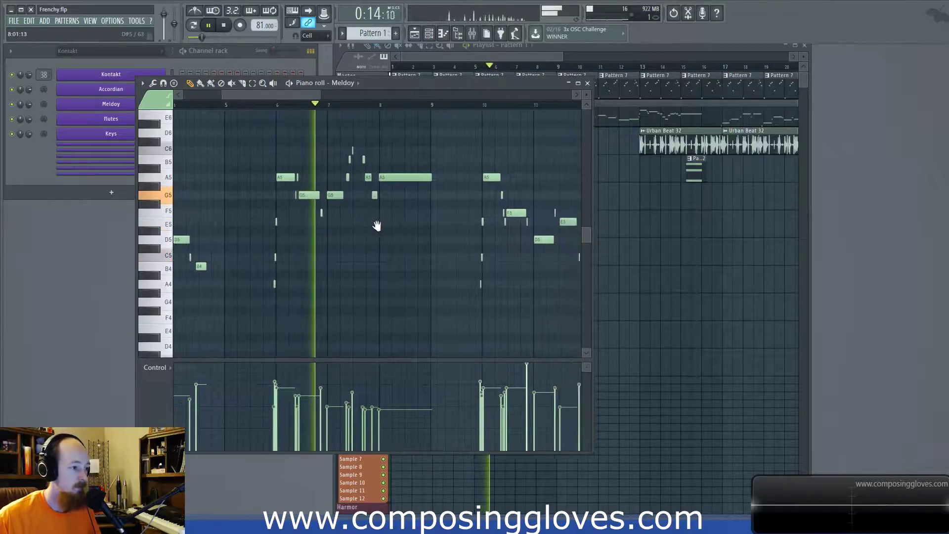
scroll(396, 220, down, 1)
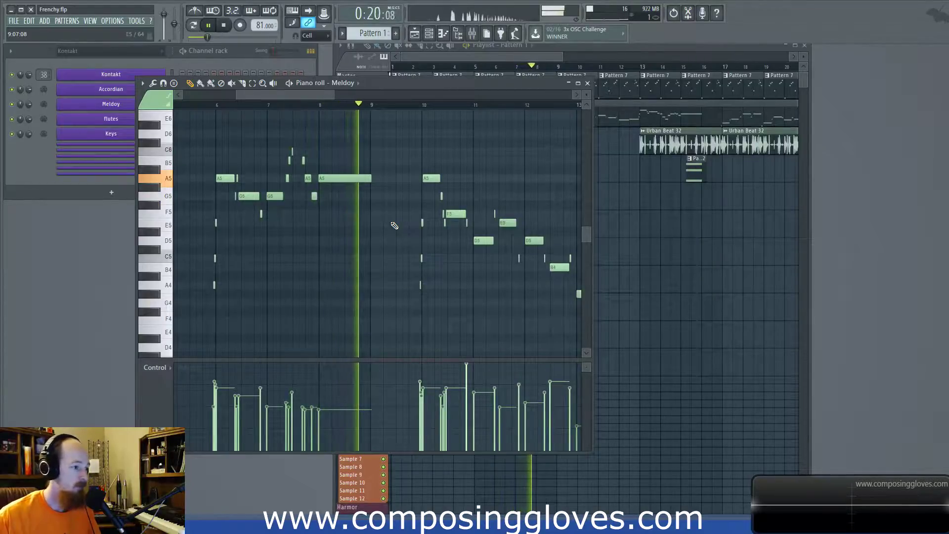
Step: Follow the Meldoy notes from bar 10 to bar 17 in the piano roll as the song plays
drag(421, 219, 292, 186)
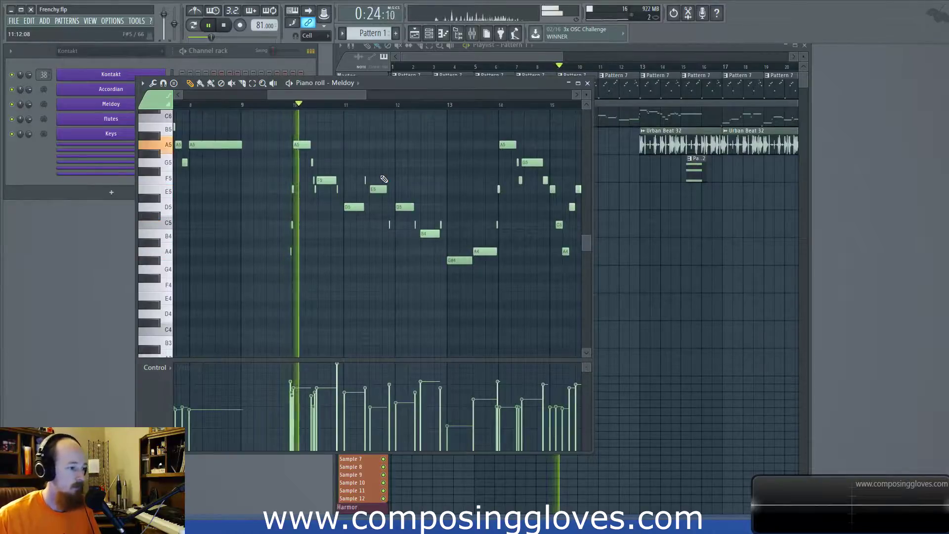
scroll(370, 180, up, 2)
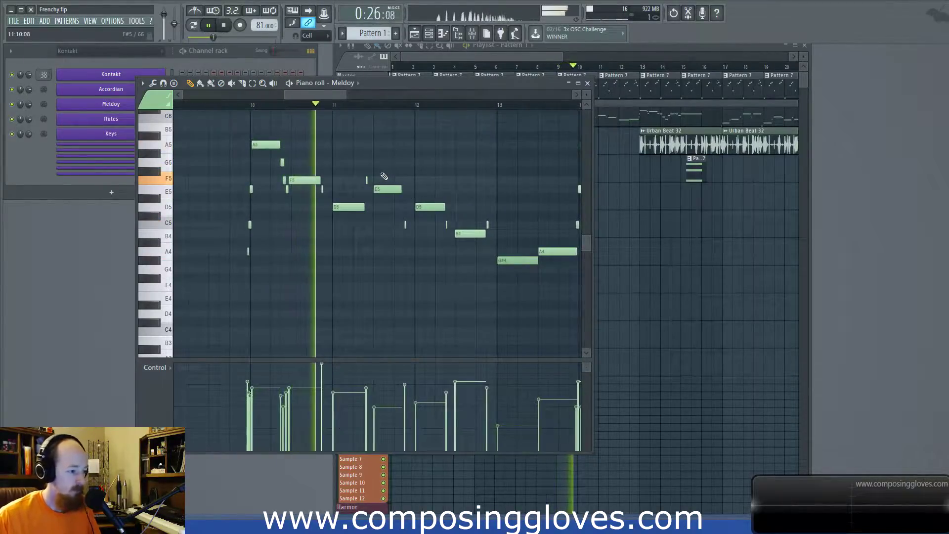
drag(385, 175, 370, 171)
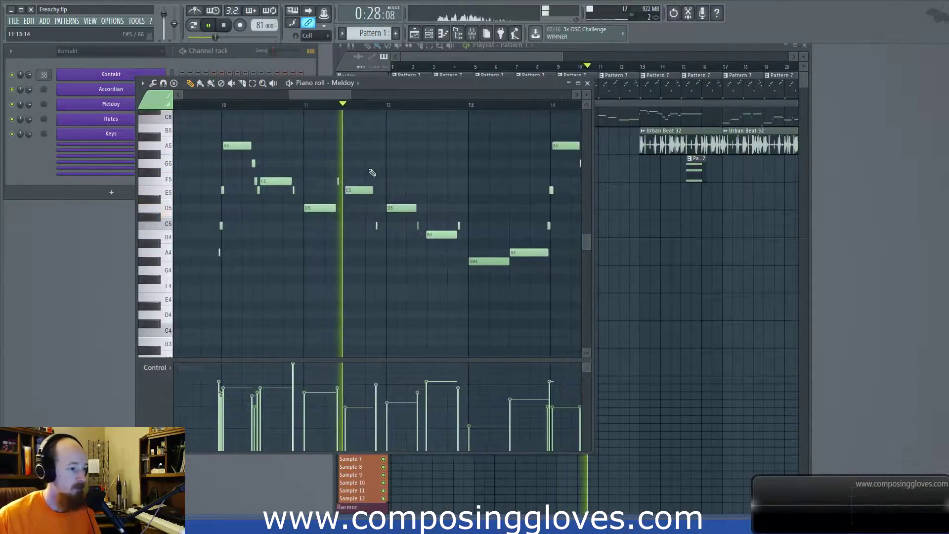
scroll(369, 178, right, 1)
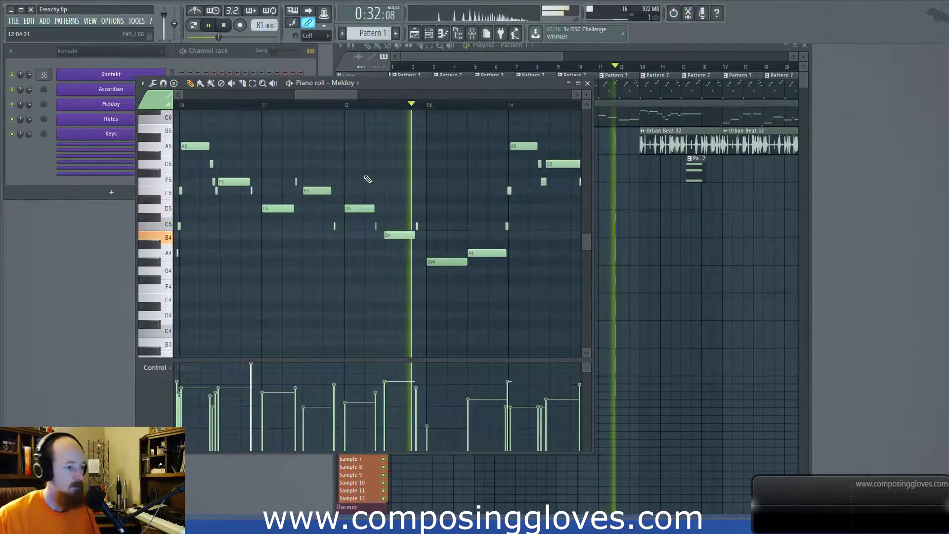
scroll(376, 181, right, 3)
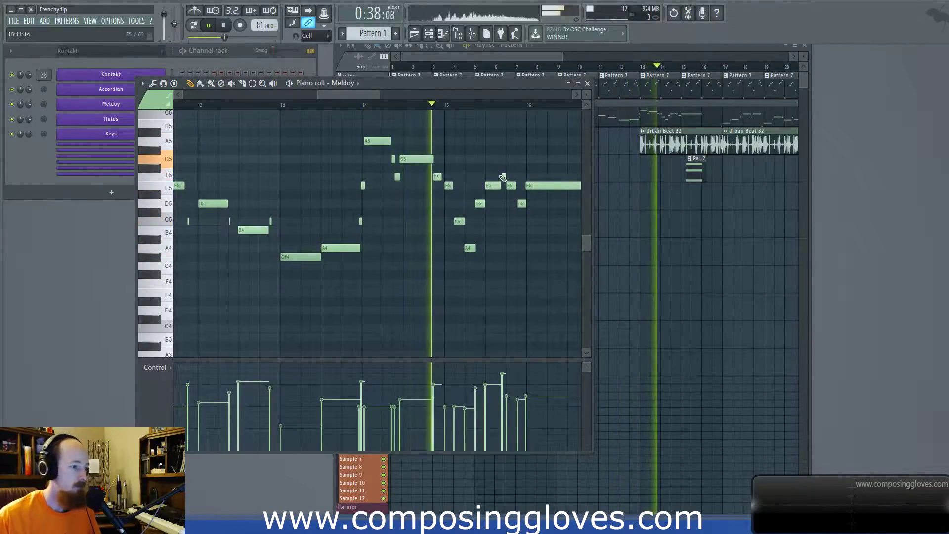
scroll(502, 177, right, 3)
scroll(454, 186, down, 1)
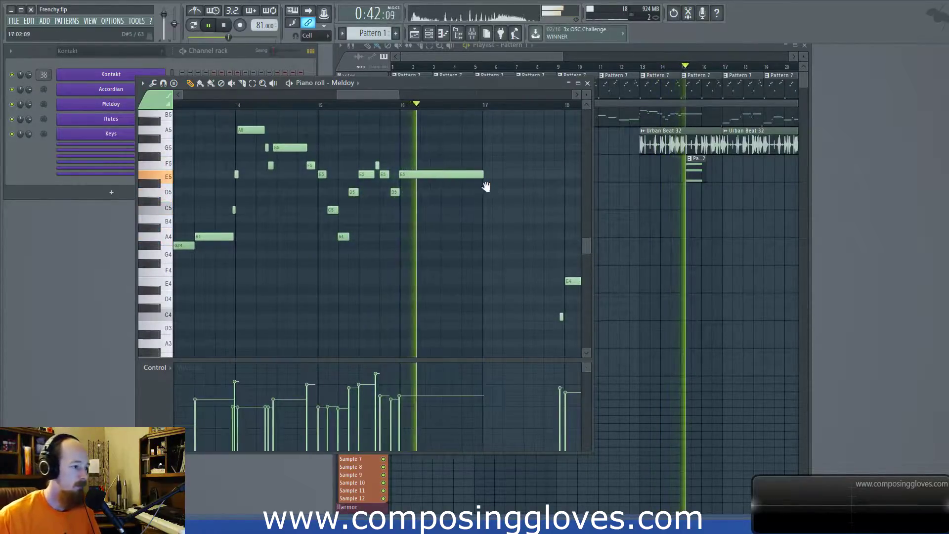
scroll(486, 186, right, 4)
scroll(418, 180, down, 1)
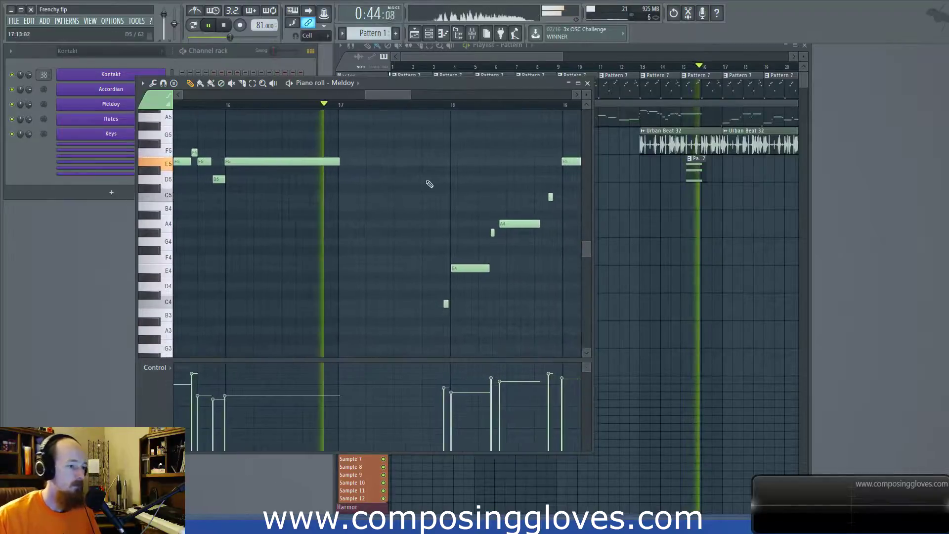
Step: Follow the lower Meldoy section from bar 18 to bar 27 in the piano roll during playback
scroll(417, 174, right, 1)
scroll(418, 174, down, 1)
scroll(418, 174, right, 1)
scroll(418, 174, down, 1)
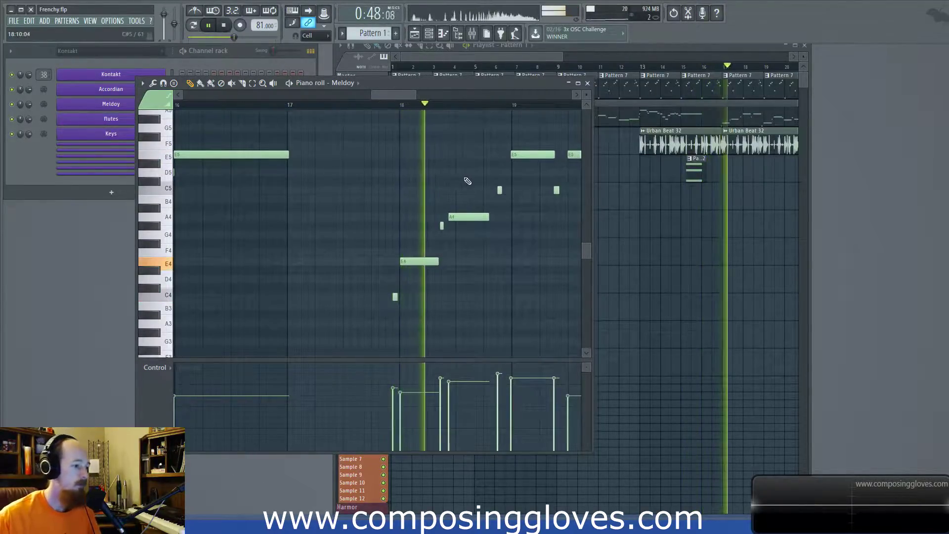
scroll(460, 182, right, 2)
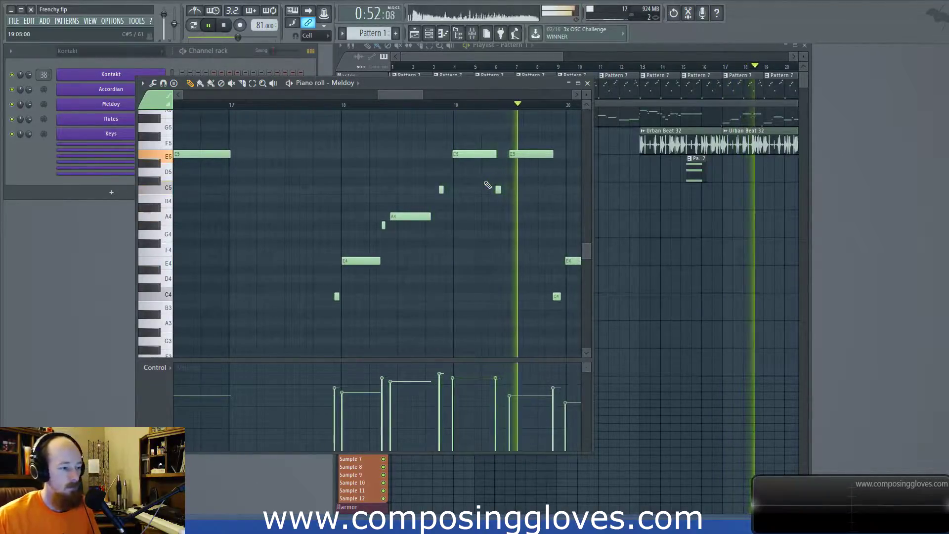
scroll(469, 188, right, 5)
scroll(469, 188, down, 1)
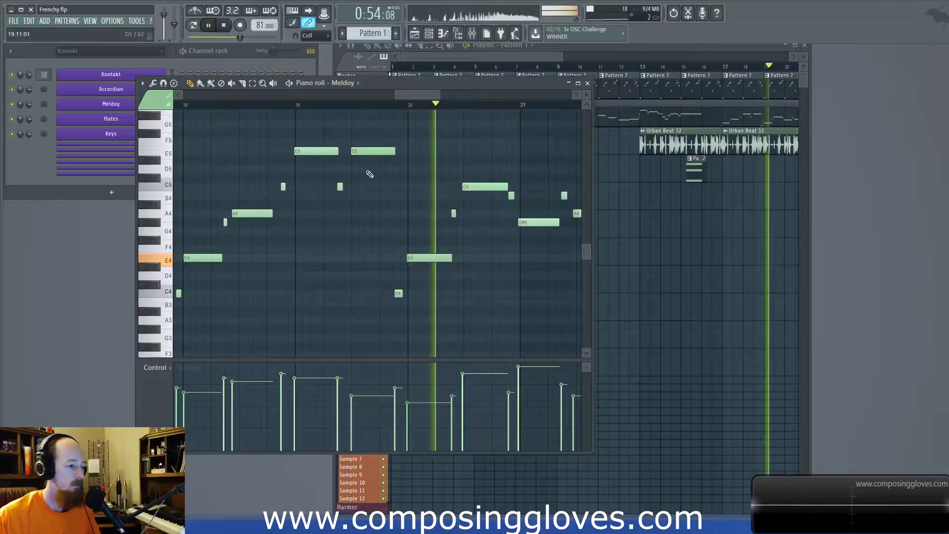
scroll(411, 171, right, 3)
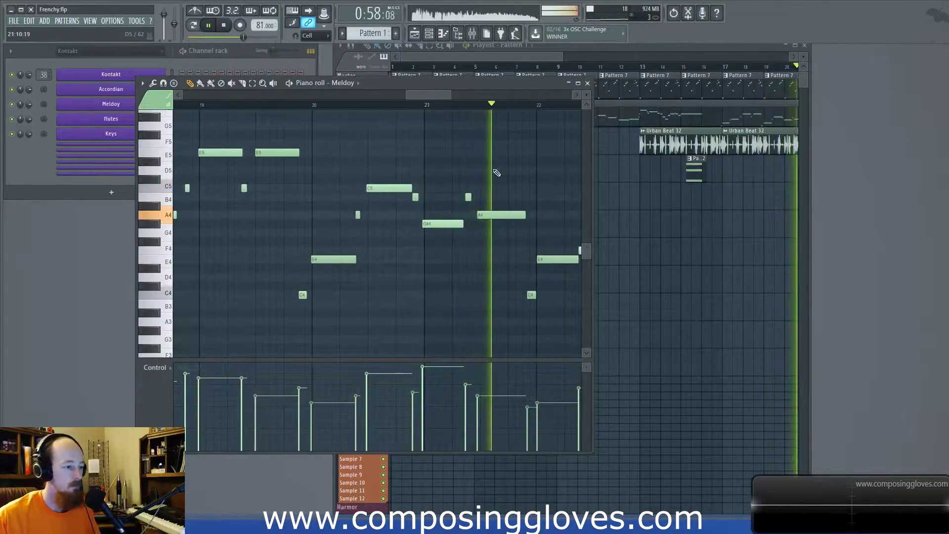
scroll(497, 172, right, 6)
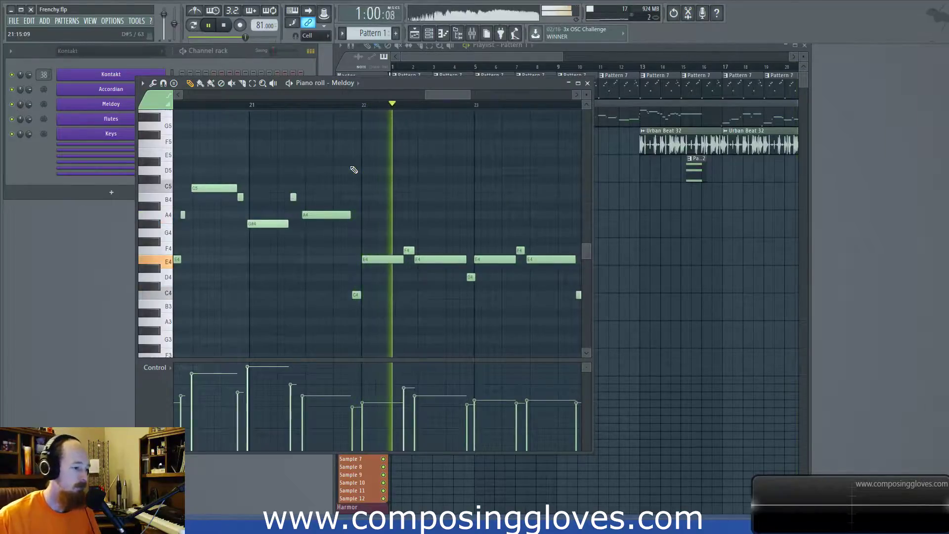
scroll(464, 169, right, 3)
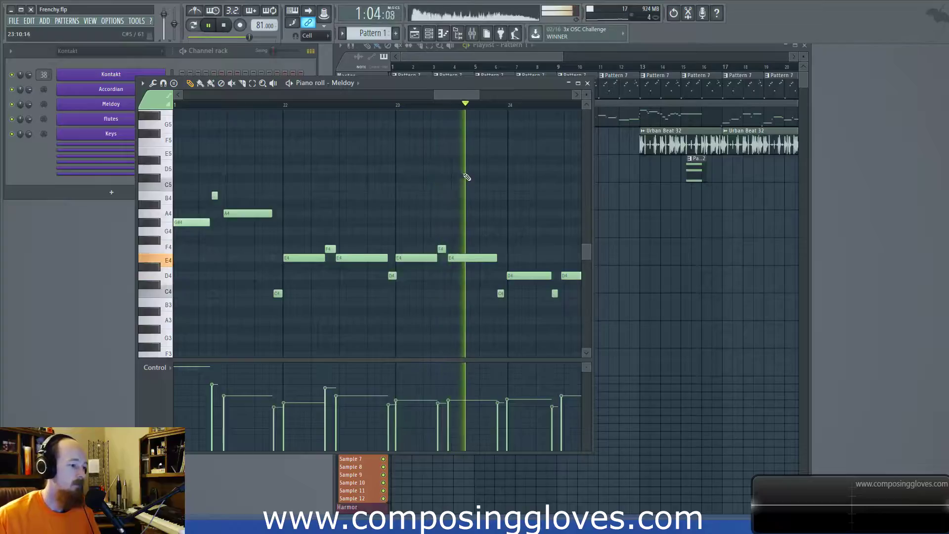
drag(466, 177, 338, 164)
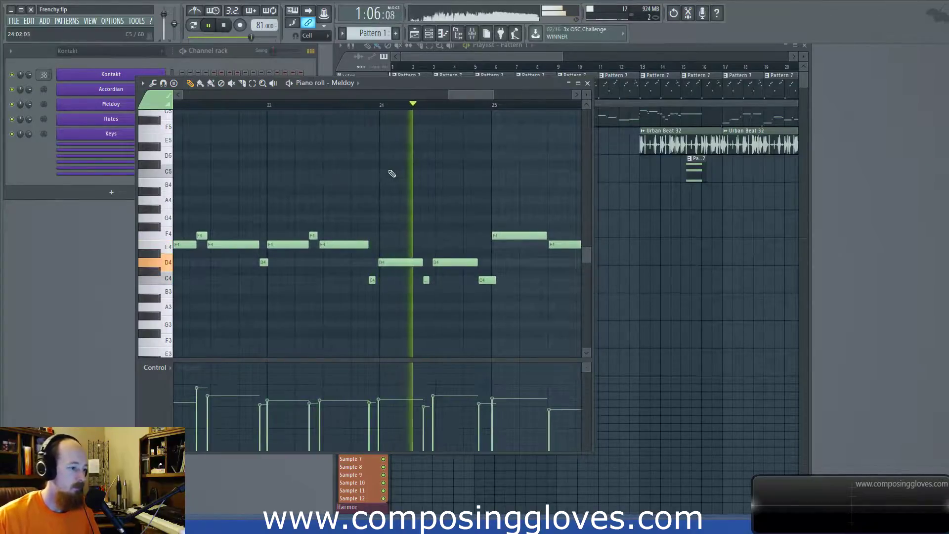
drag(445, 170, 286, 168)
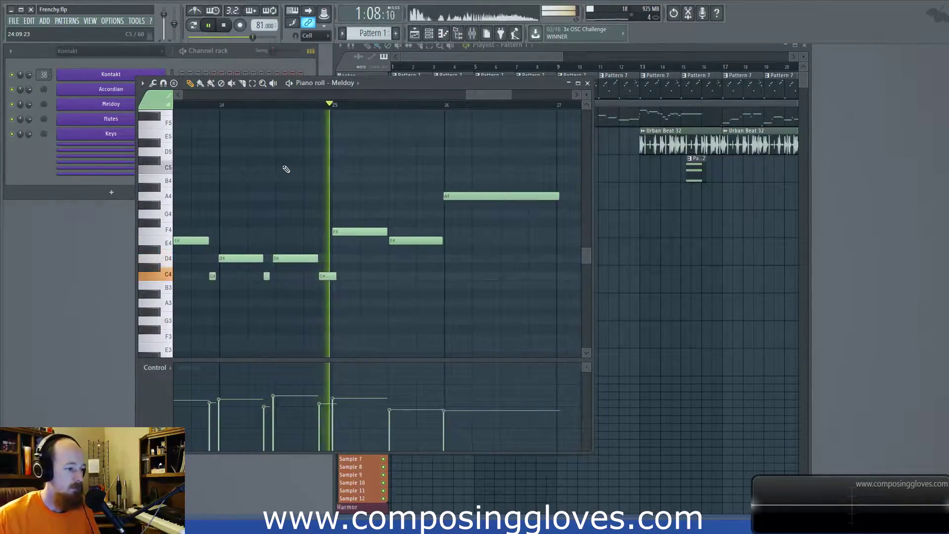
drag(408, 164, 312, 161)
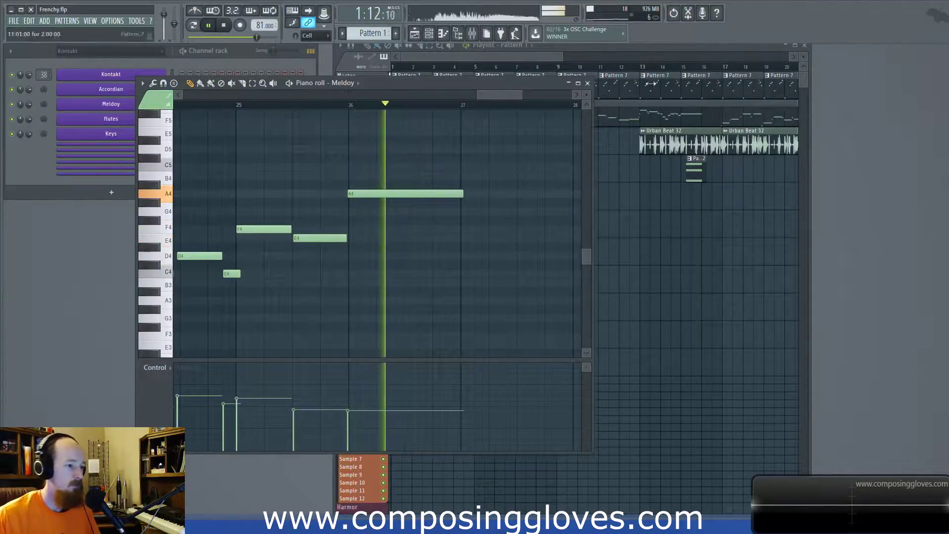
Step: Open the Keys notes of Pattern 4 from the playlist and examine the chords while the song plays
drag(547, 58, 706, 59)
scroll(557, 165, up, 2)
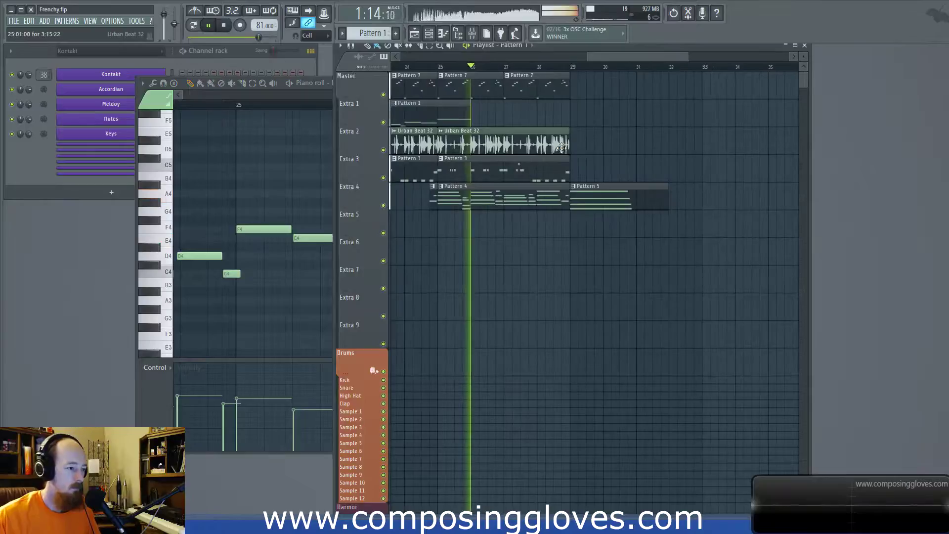
drag(518, 189, 543, 185)
double_click(541, 199)
drag(377, 190, 494, 257)
scroll(359, 251, down, 2)
drag(383, 223, 361, 194)
scroll(430, 201, up, 2)
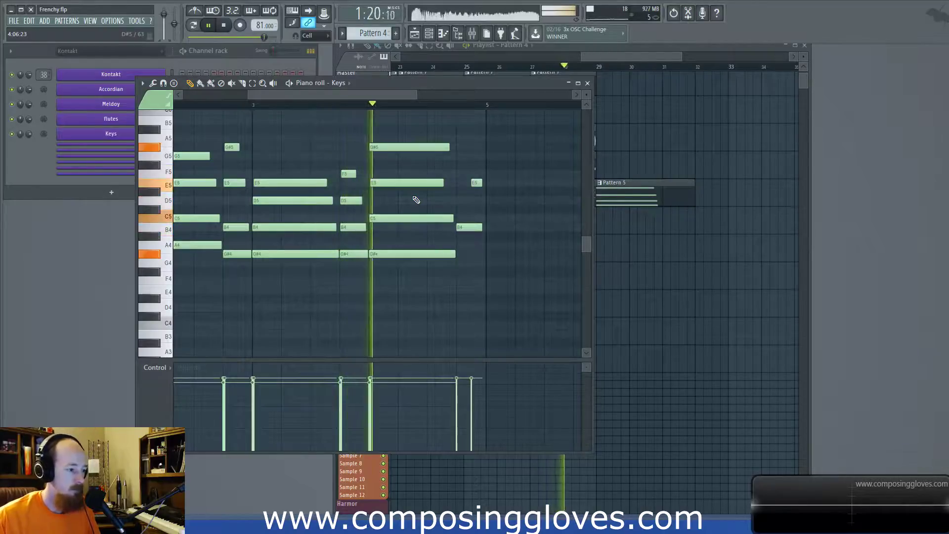
Step: Open the Keys notes of Pattern 5 to view the closing chord and stop the playback
click(608, 57)
double_click(628, 196)
scroll(288, 202, down, 3)
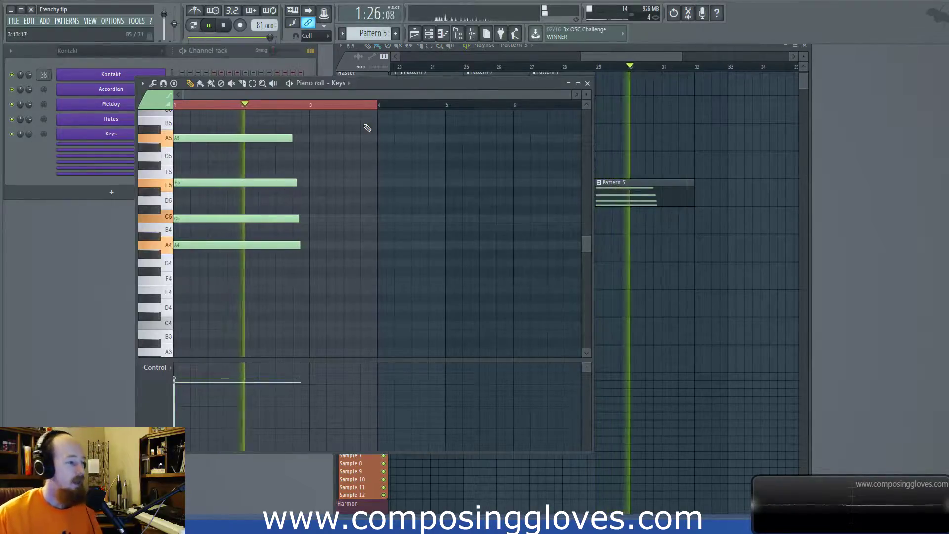
key(space)
Step: Reopen the Meldoy notes of Pattern 1 and inspect the short D4 note just before bar 23 up close
drag(644, 58, 574, 60)
scroll(632, 233, down, 4)
scroll(550, 265, down, 1)
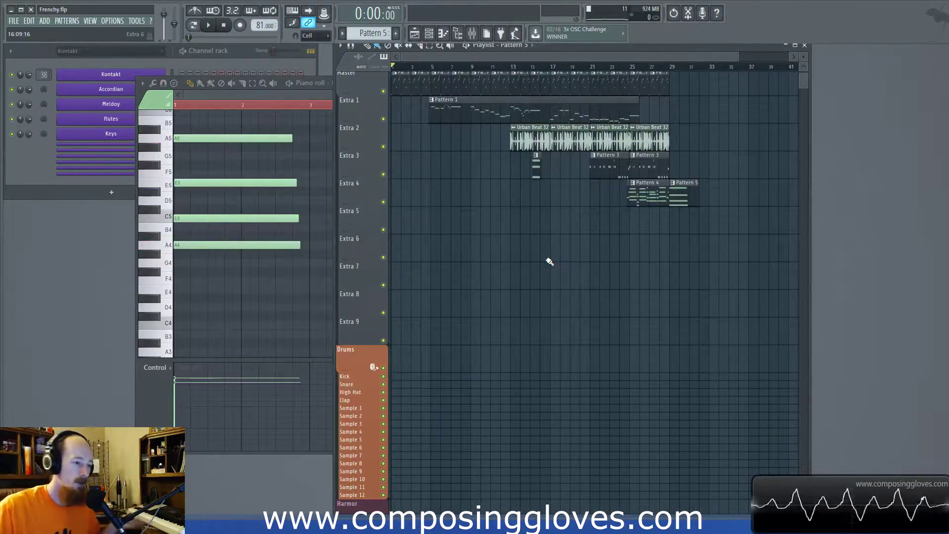
double_click(569, 115)
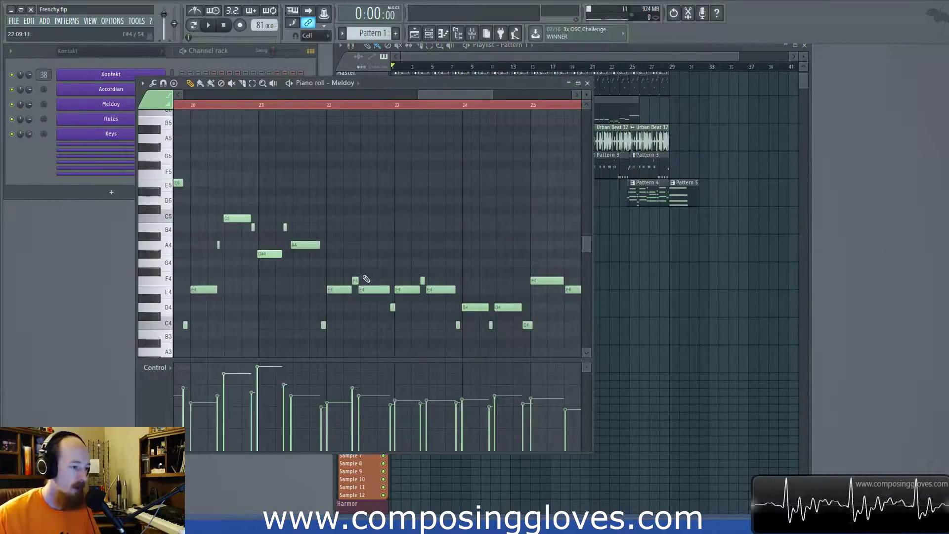
scroll(363, 275, up, 4)
drag(502, 305, 345, 251)
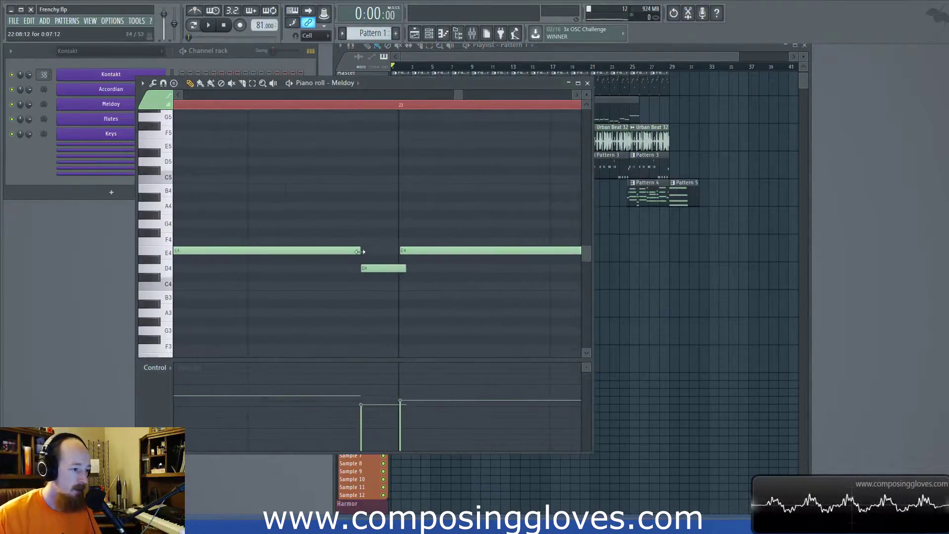
Step: Inspect the short F4 note between the long E4 notes after bar 23 and move back to the bar 6 phrase
scroll(390, 224, down, 3)
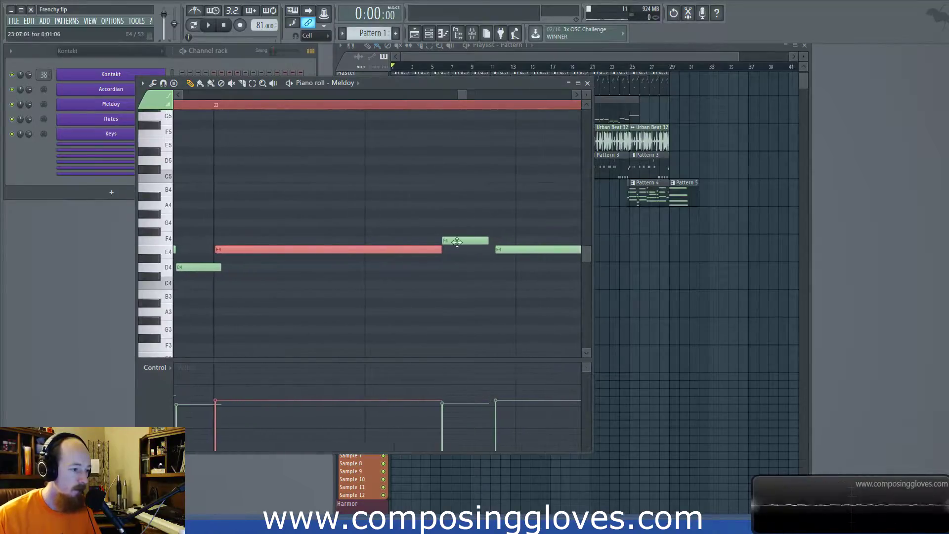
scroll(458, 249, down, 5)
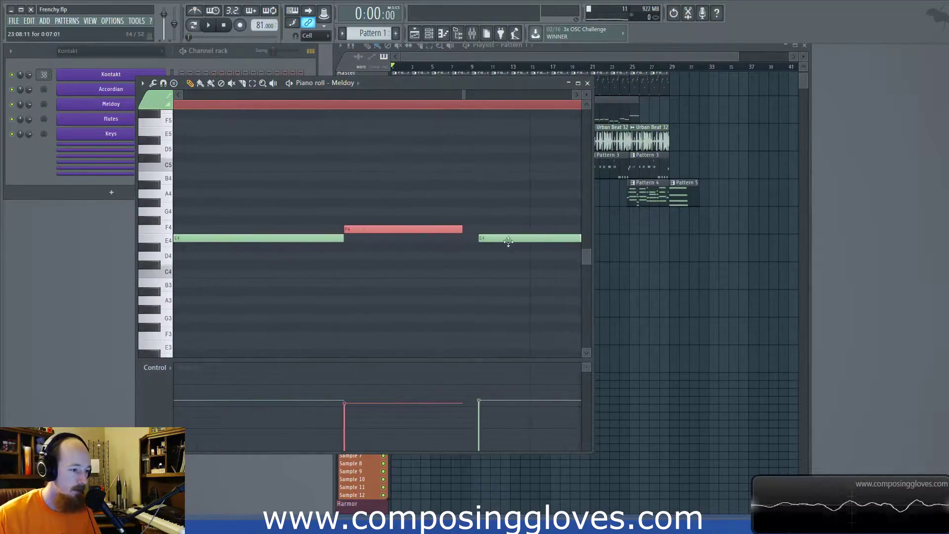
scroll(433, 241, down, 6)
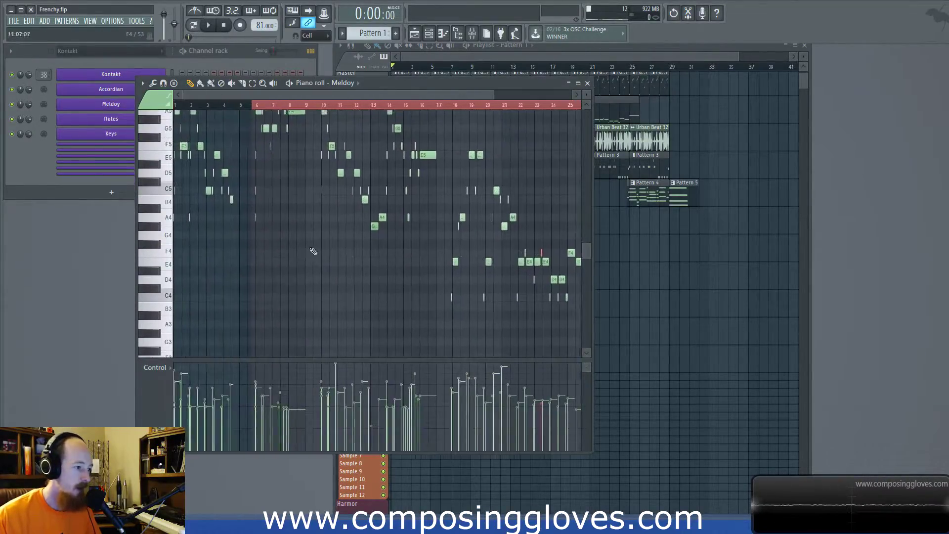
scroll(330, 284, up, 8)
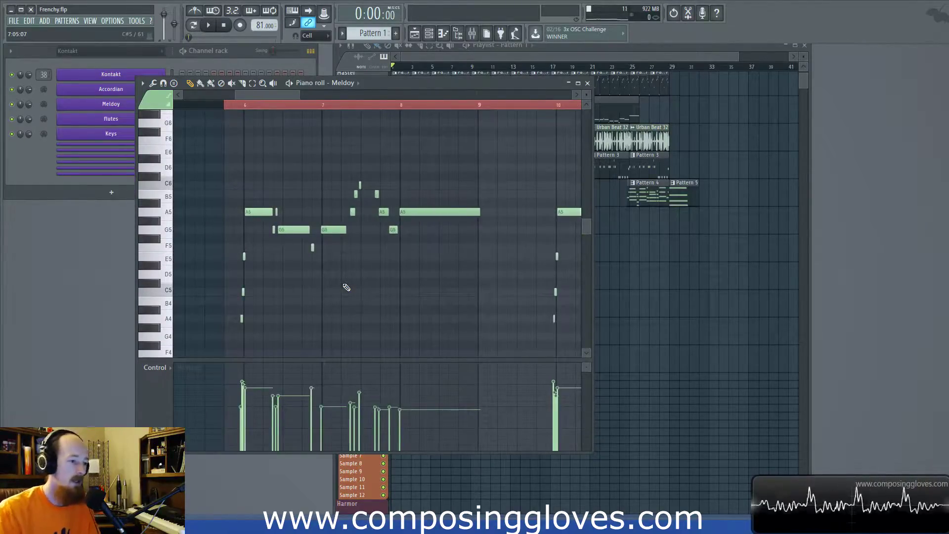
Step: Open the Accordian notes of Pattern 7 from the playlist and examine the accompaniment figure
click(651, 51)
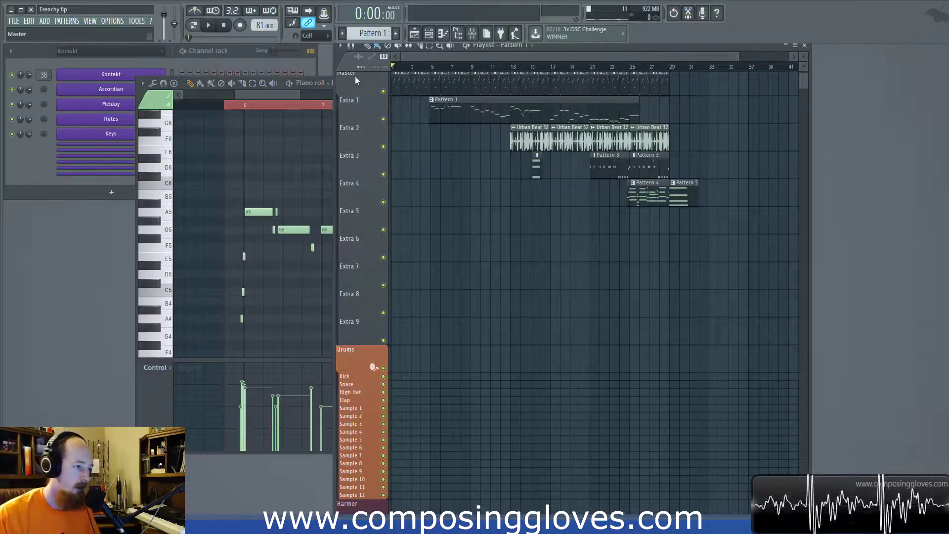
double_click(403, 83)
scroll(296, 282, down, 3)
scroll(257, 253, up, 8)
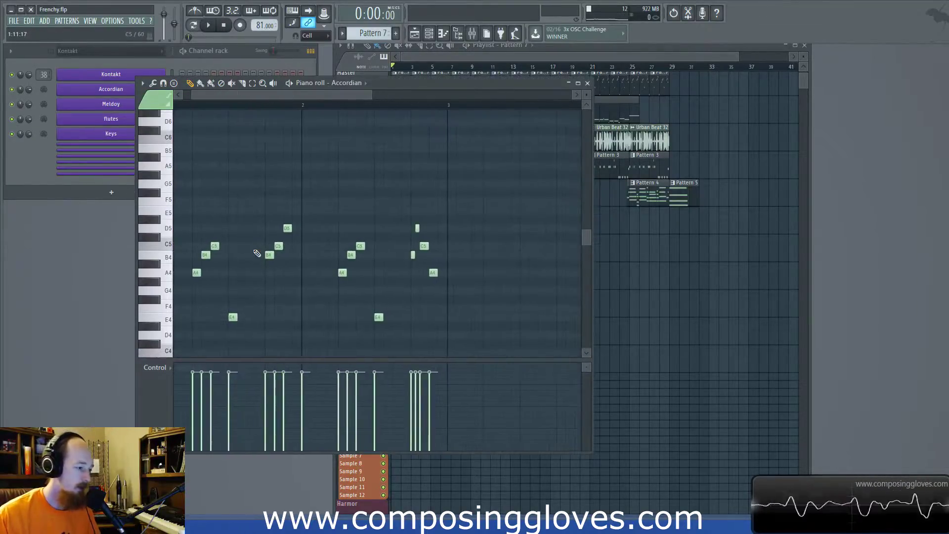
drag(264, 246, 287, 165)
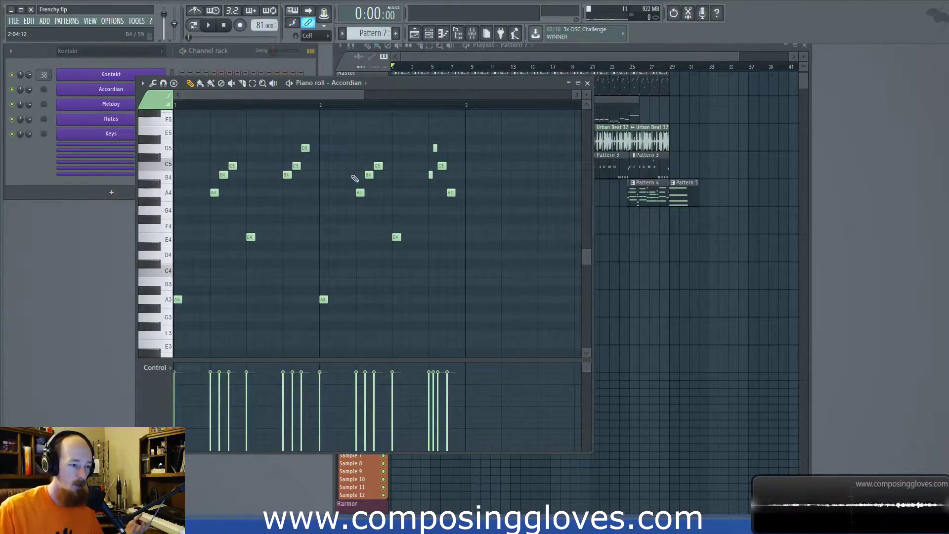
Step: Check Pattern 1 in the playlist, return to Pattern 7 and compare the two bars of its Accordian figure
click(627, 114)
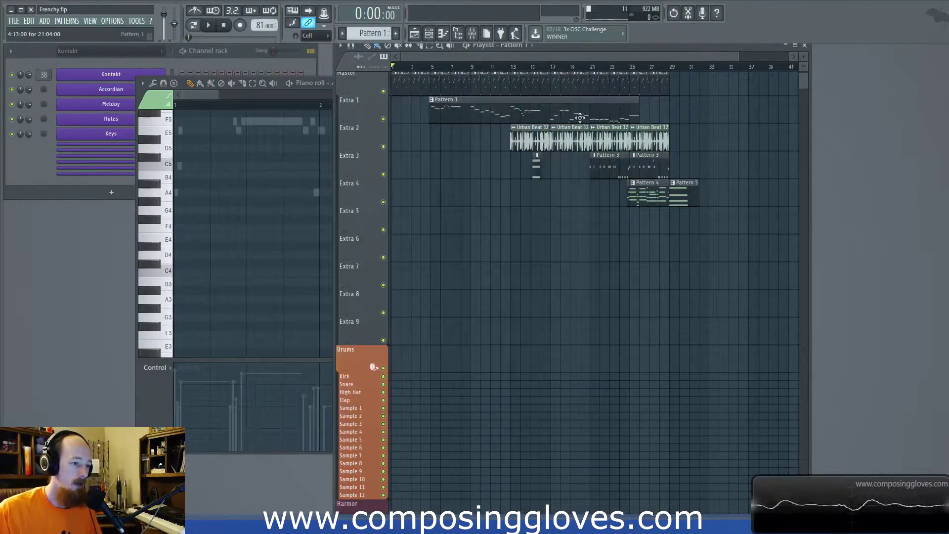
click(404, 81)
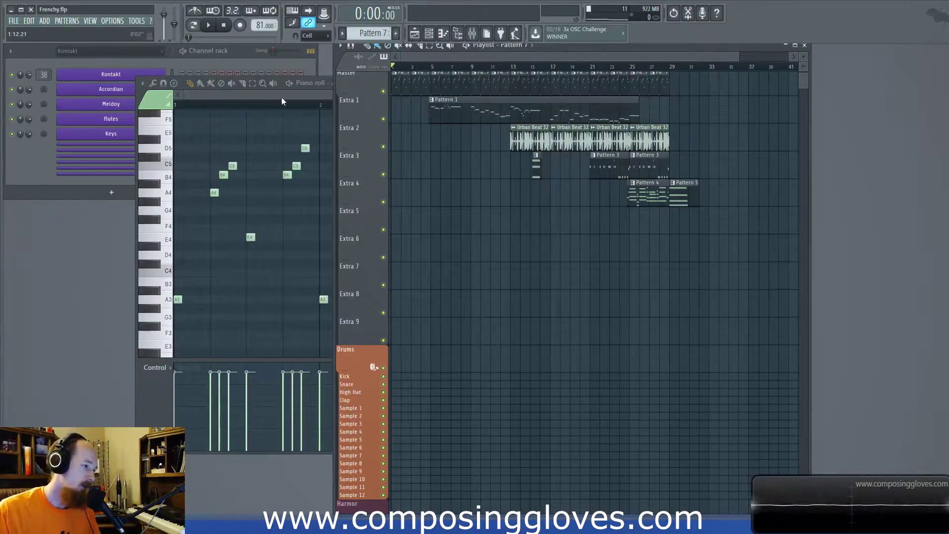
click(280, 97)
scroll(253, 259, up, 3)
drag(259, 286, 296, 316)
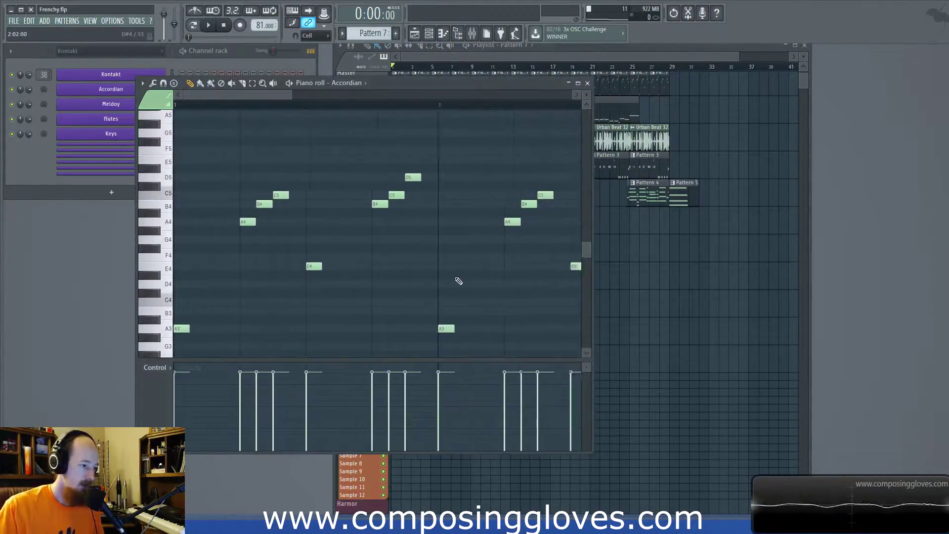
scroll(338, 247, down, 2)
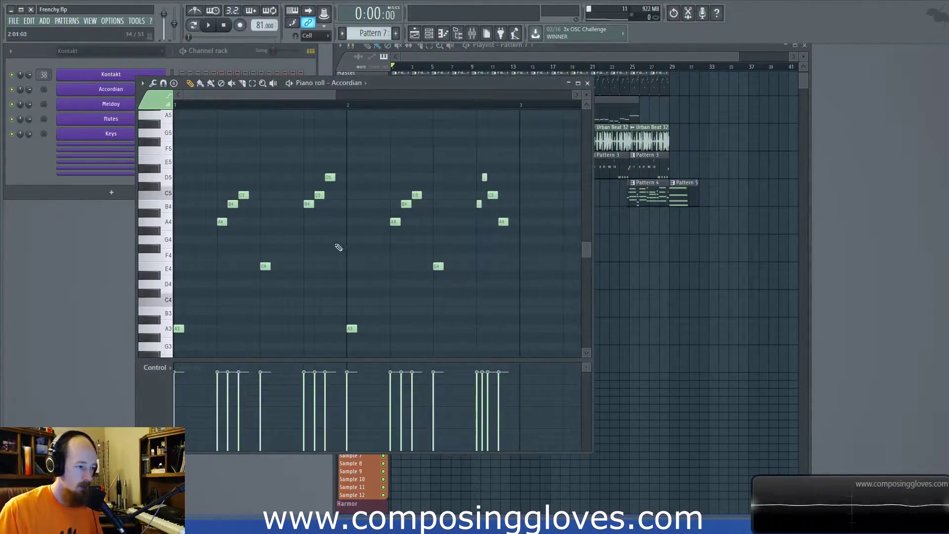
Step: Select the row of Pattern 7 clips together with the Pattern 1 clip in the playlist
click(524, 55)
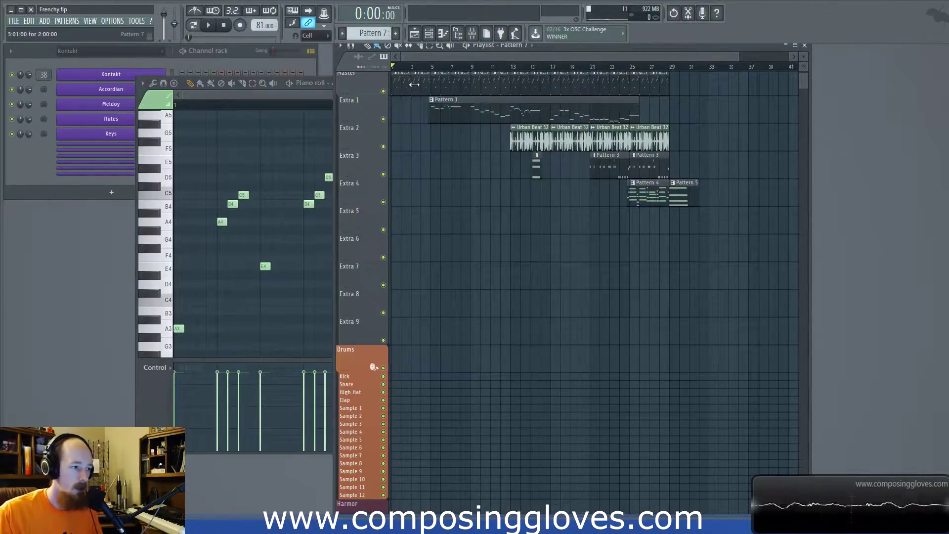
drag(416, 85, 698, 123)
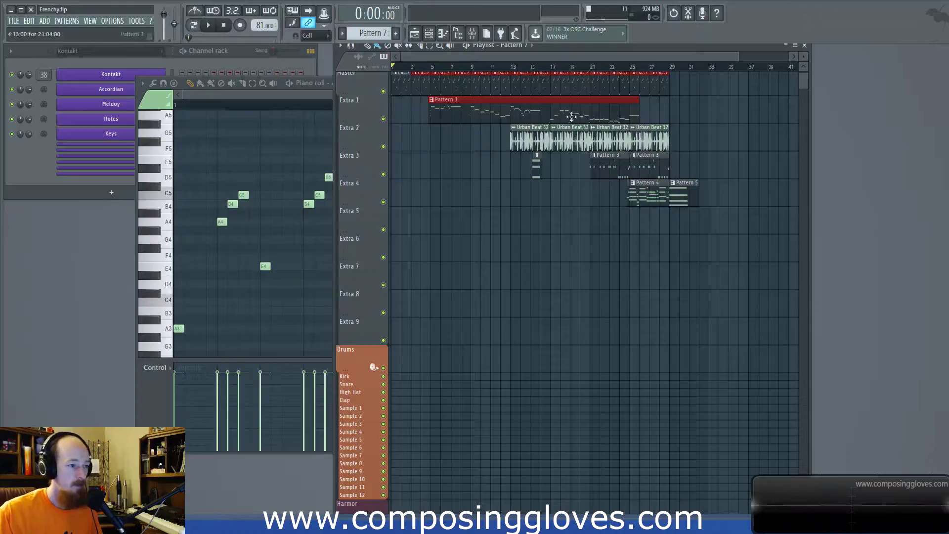
scroll(424, 142, up, 2)
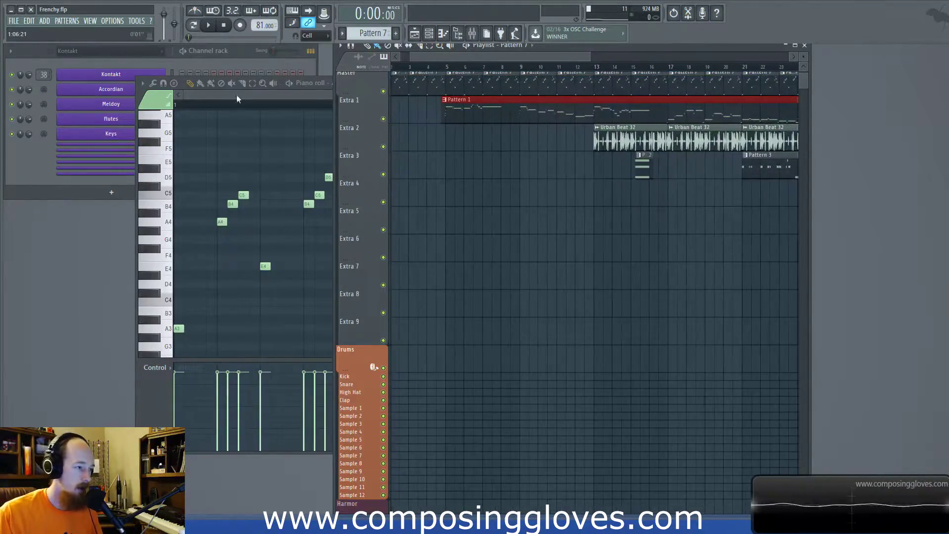
Step: Bring the Accordian notes of Pattern 7 back into view and play them
click(272, 107)
scroll(278, 255, down, 2)
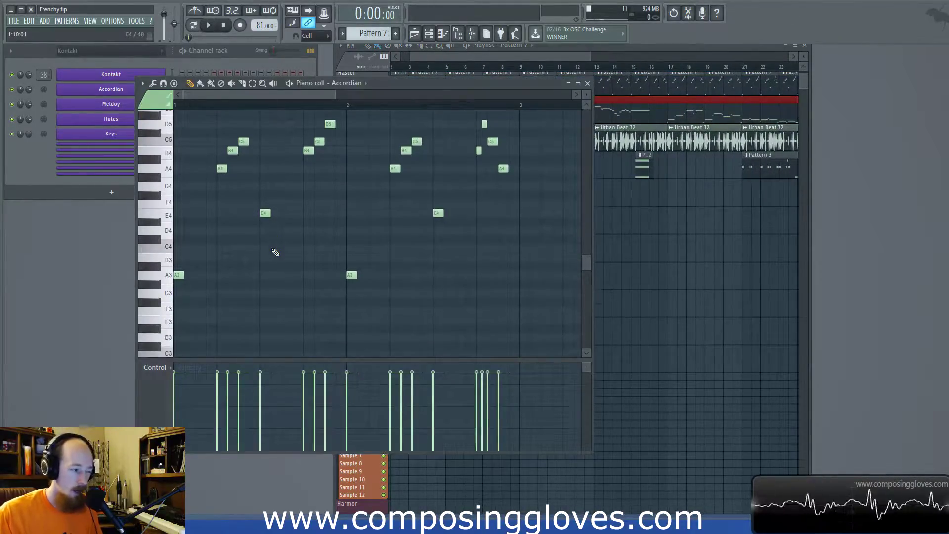
key(space)
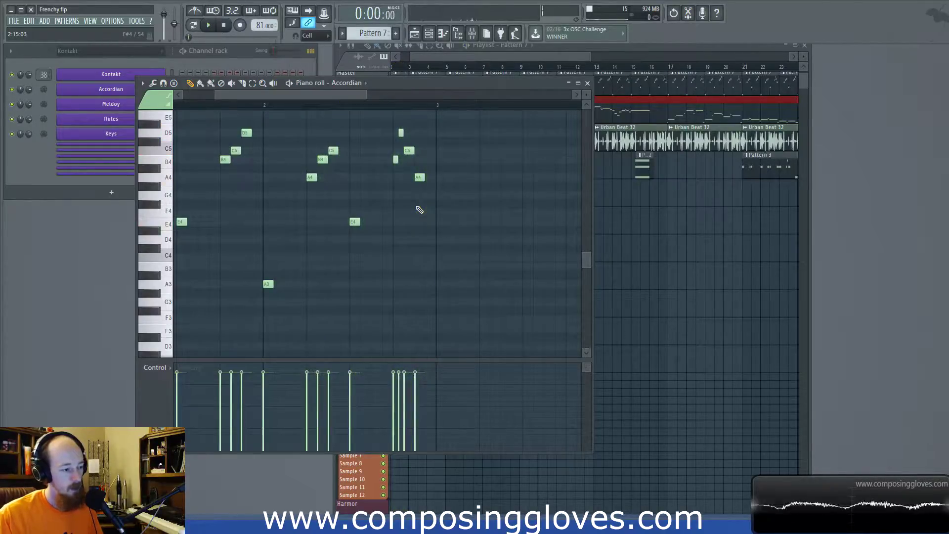
Step: Close the Accordian notes, reopen the Meldoy notes of Pattern 1 and look over the phrases of bars 1 to 12
click(588, 84)
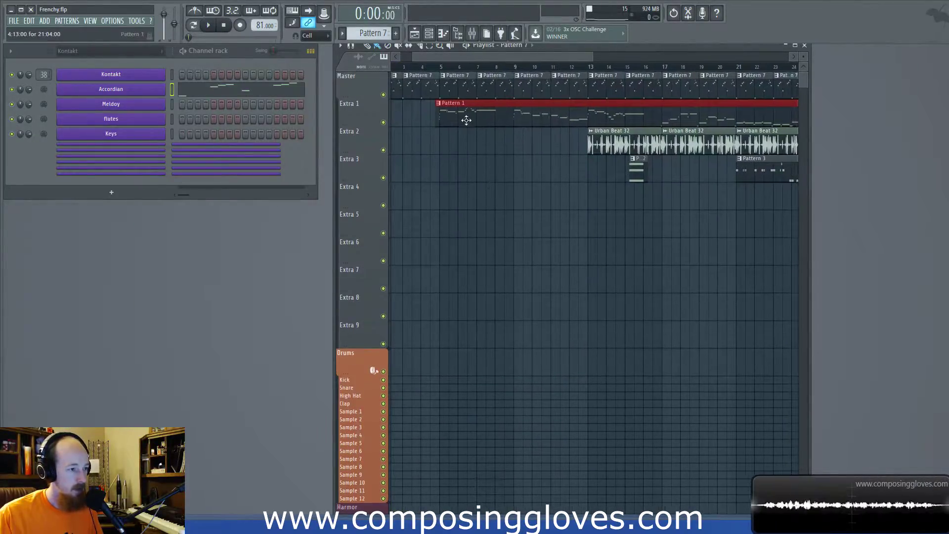
double_click(469, 119)
scroll(364, 233, down, 5)
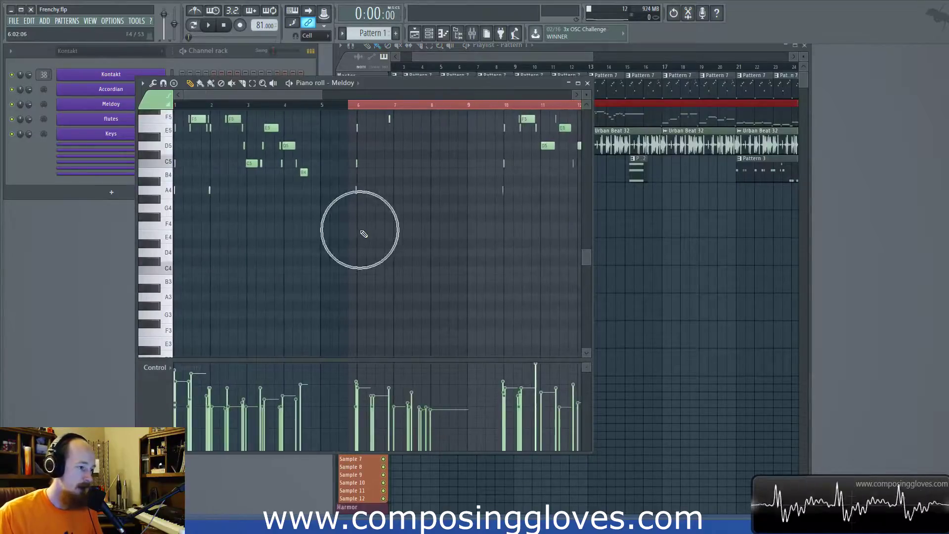
scroll(427, 233, up, 2)
scroll(428, 231, up, 4)
scroll(428, 232, up, 7)
scroll(388, 216, down, 2)
drag(399, 161, 332, 216)
scroll(324, 163, down, 2)
scroll(356, 177, down, 4)
scroll(359, 179, up, 2)
scroll(332, 217, up, 4)
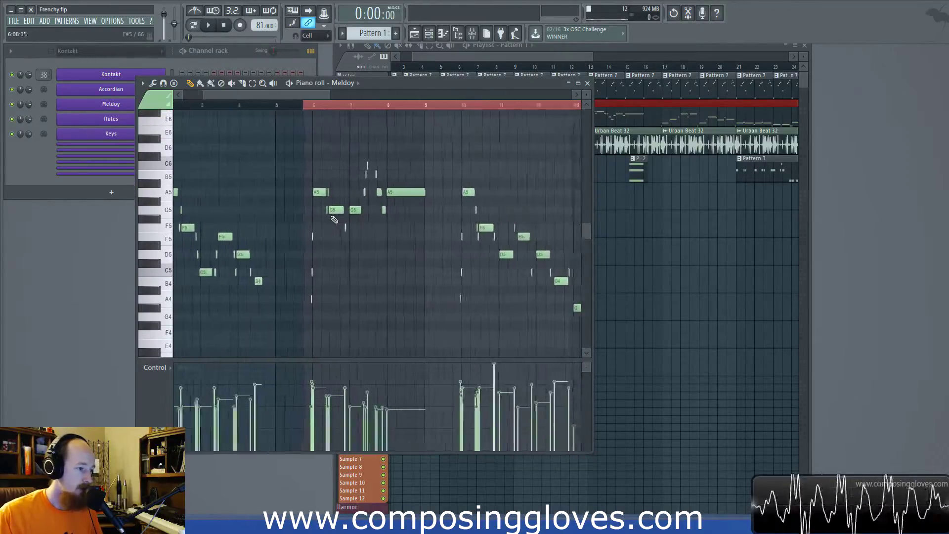
Step: Highlight the Meldoy phrase from bar 6 to bar 9 and its A5 notes, and inspect the phrase up close
drag(271, 155, 502, 244)
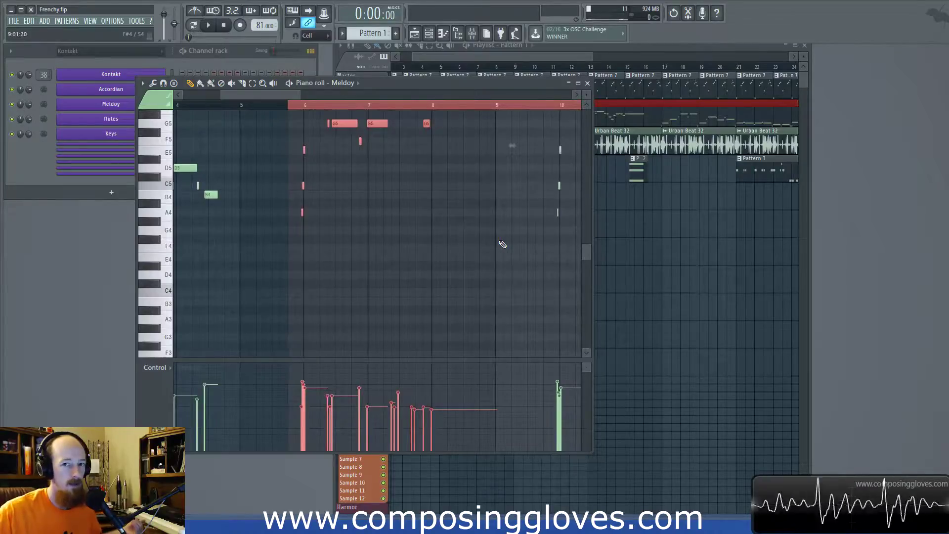
scroll(502, 244, up, 3)
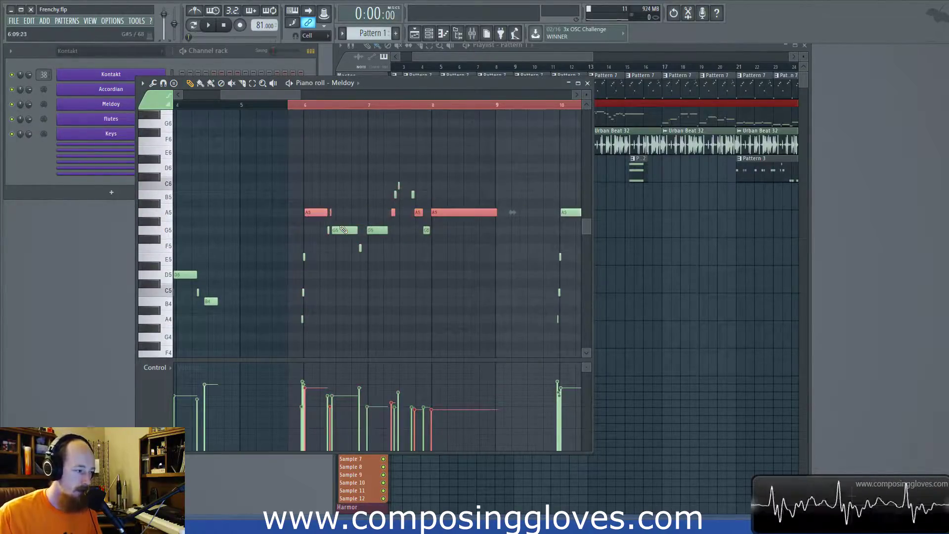
scroll(354, 213, up, 1)
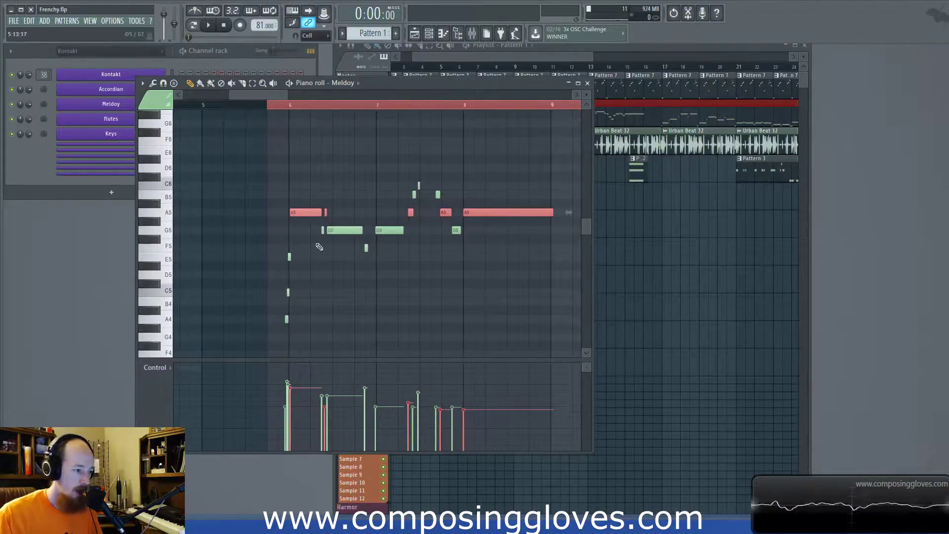
scroll(313, 320, up, 3)
drag(252, 331, 378, 168)
scroll(398, 254, down, 3)
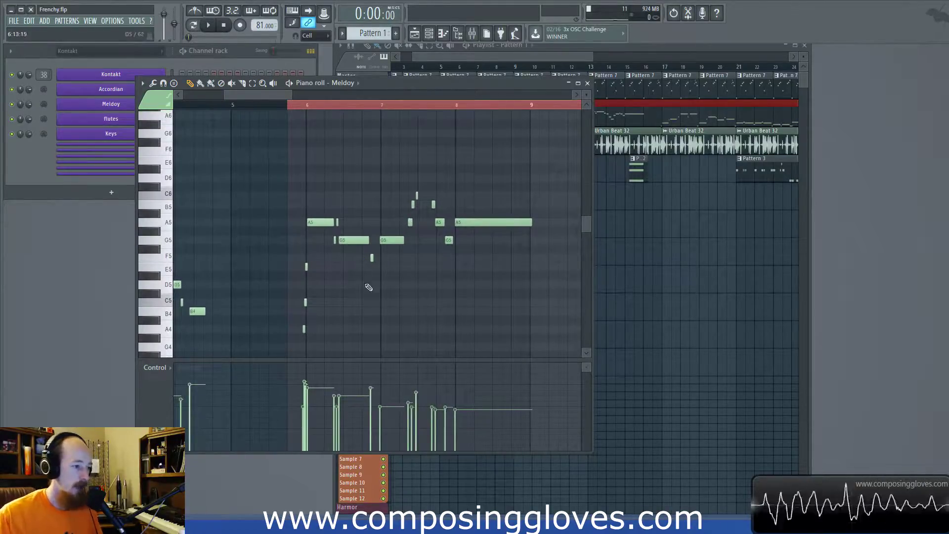
Step: Select the Meldoy notes from bar 6 to just before bar 8 and play the phrase in pattern mode
drag(278, 157, 453, 341)
click(194, 27)
key(space)
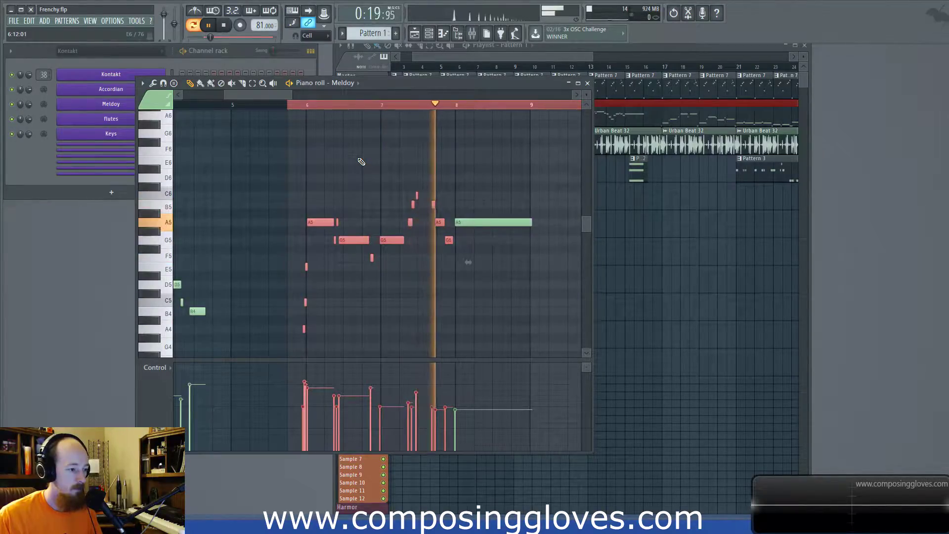
key(space)
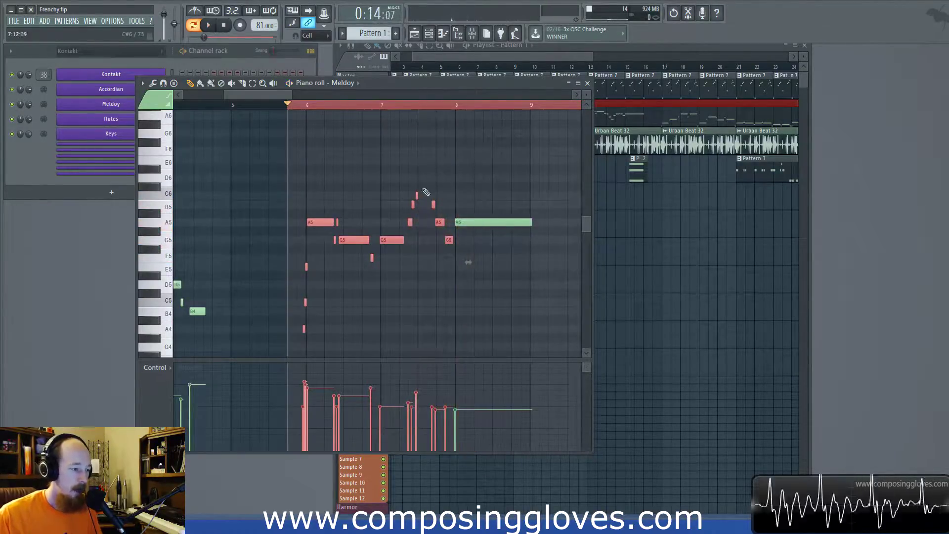
Step: Inspect the short G5 and A5 ornament notes after the first A5 of bar 6 and select the short A5
scroll(383, 214, up, 5)
drag(383, 215, 457, 212)
scroll(458, 211, down, 3)
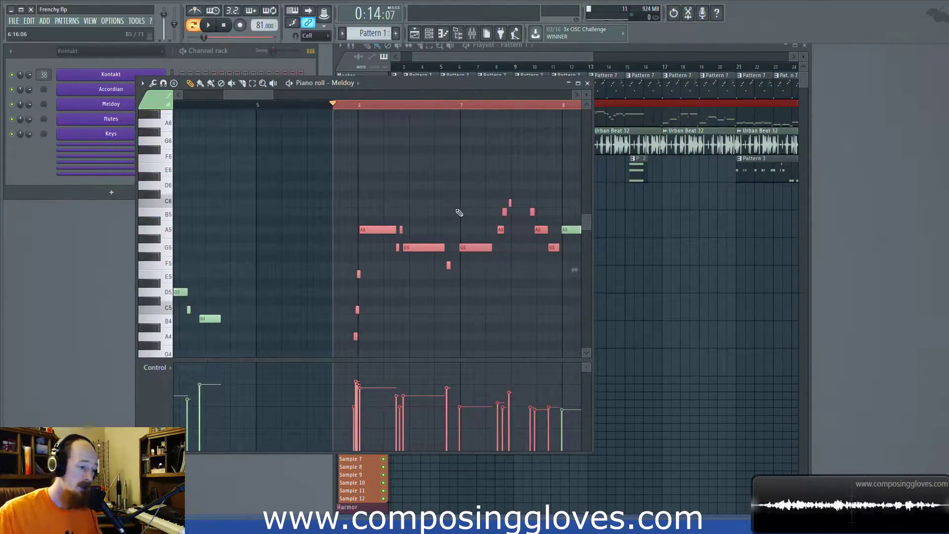
scroll(449, 206, up, 3)
drag(448, 206, 365, 170)
scroll(401, 223, up, 2)
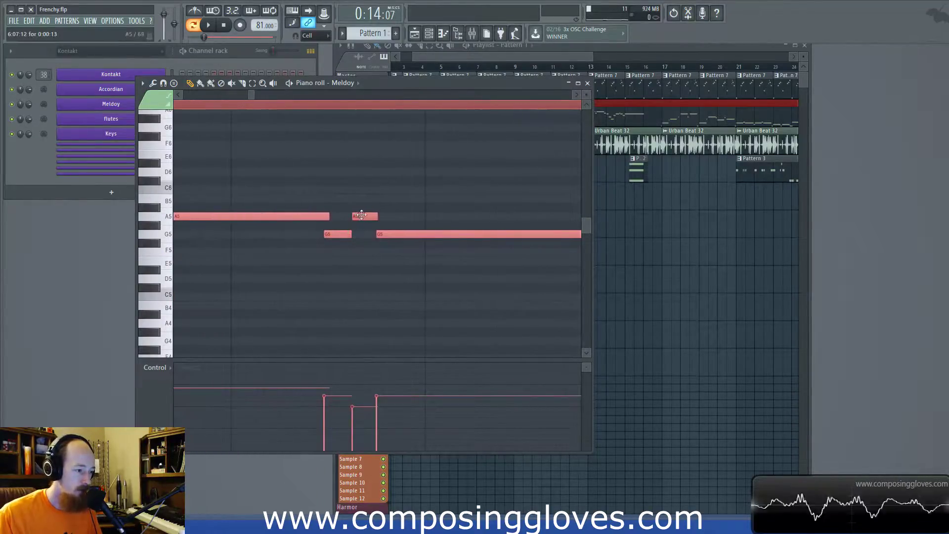
click(329, 233)
click(365, 216)
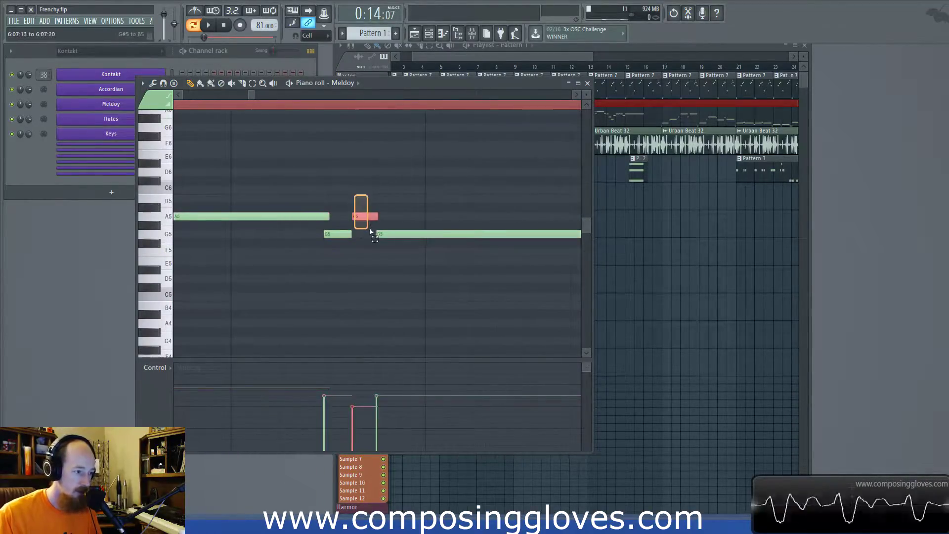
Step: Examine the short A5, B5 and C6 run between bars 7 and 8 up close and select its C6 note
scroll(313, 186, down, 4)
drag(517, 192, 340, 185)
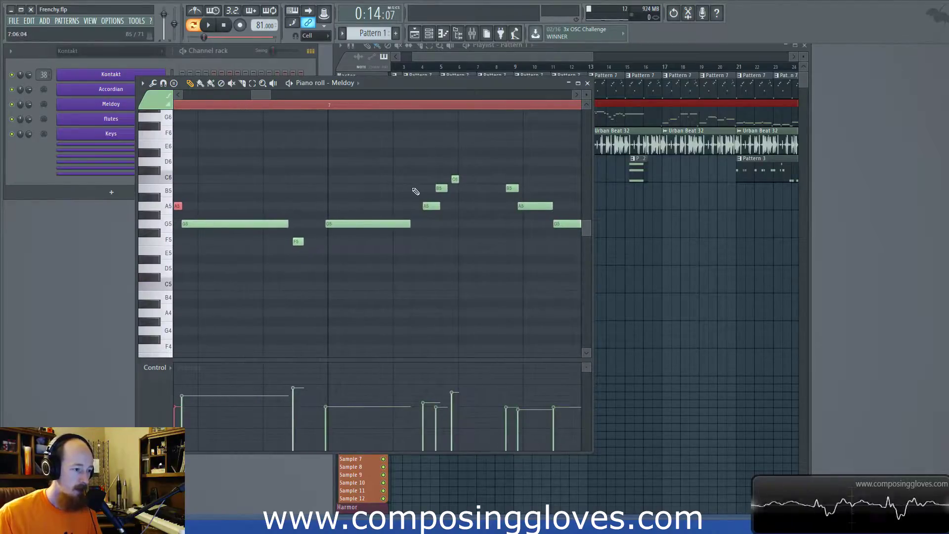
scroll(425, 209, up, 4)
drag(449, 167, 453, 220)
drag(494, 171, 445, 183)
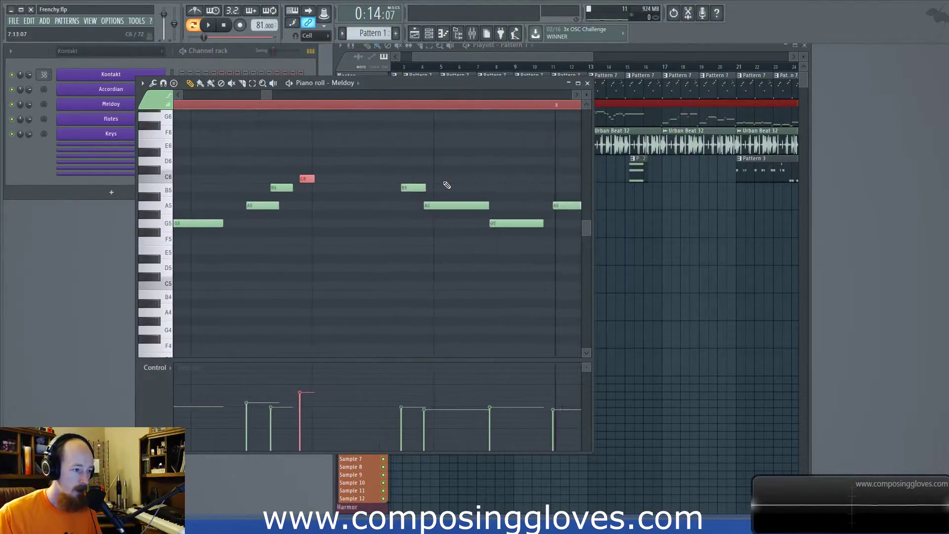
scroll(444, 183, down, 2)
scroll(446, 185, down, 4)
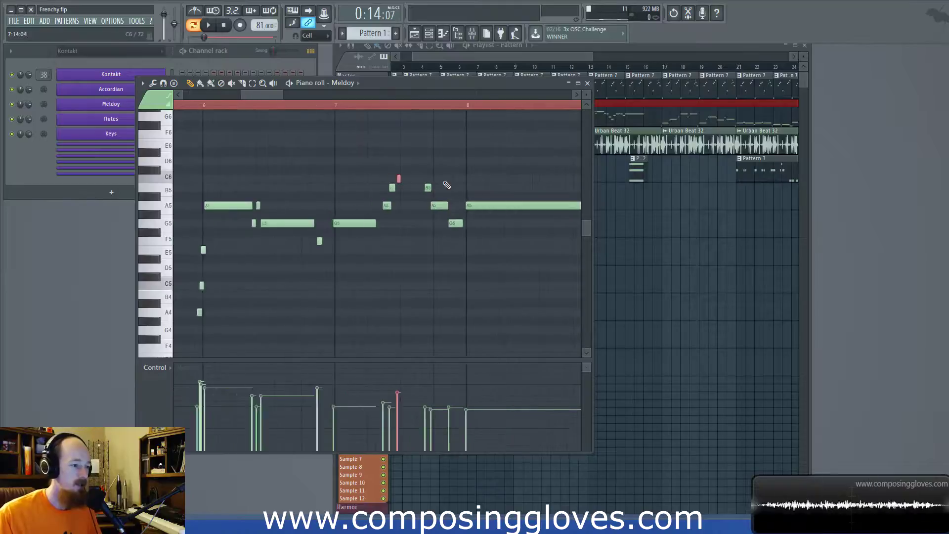
Step: Select all notes of the Meldoy phrase from bar 6 to bar 9
drag(345, 150, 546, 353)
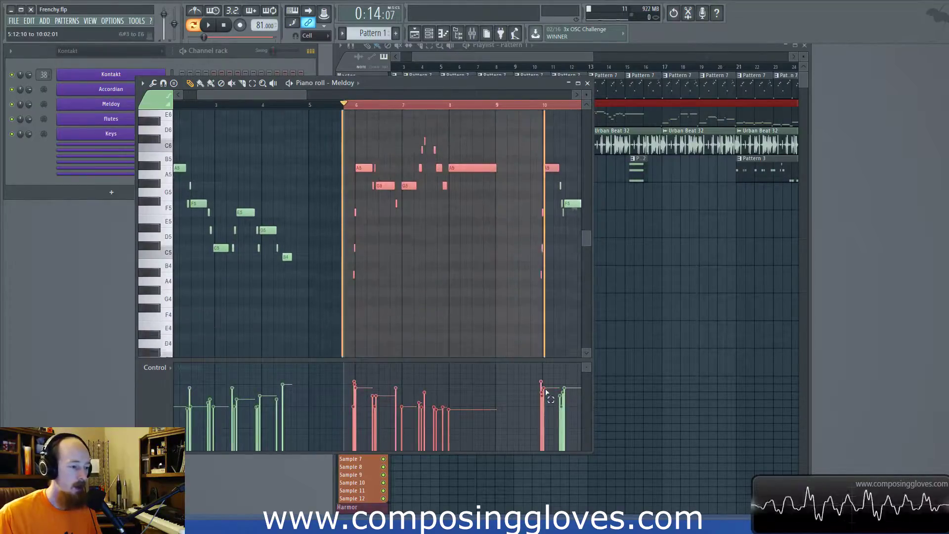
scroll(416, 278, up, 3)
scroll(350, 313, down, 3)
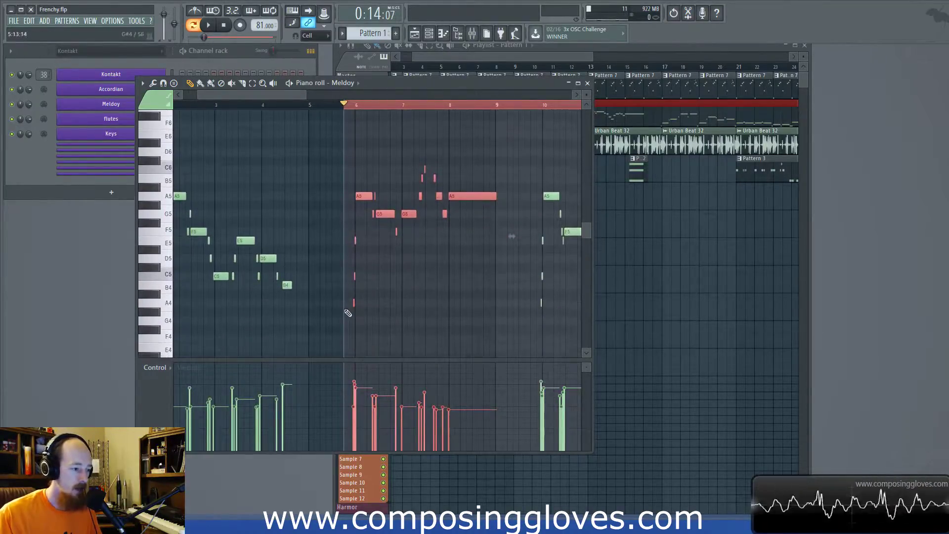
Step: Highlight the opening notes of the bar 6 phrase and select the C6 peak note after bar 7
drag(331, 142, 387, 302)
scroll(446, 169, up, 3)
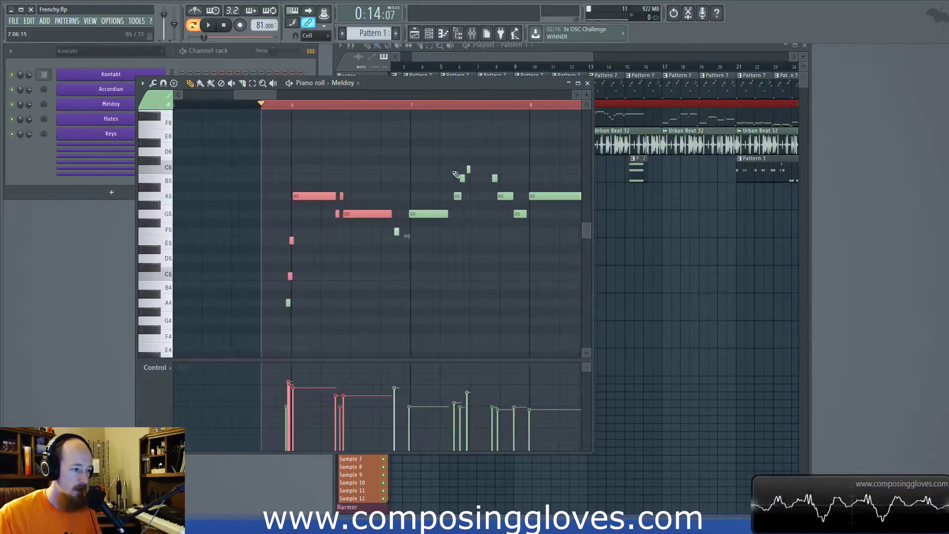
click(419, 163)
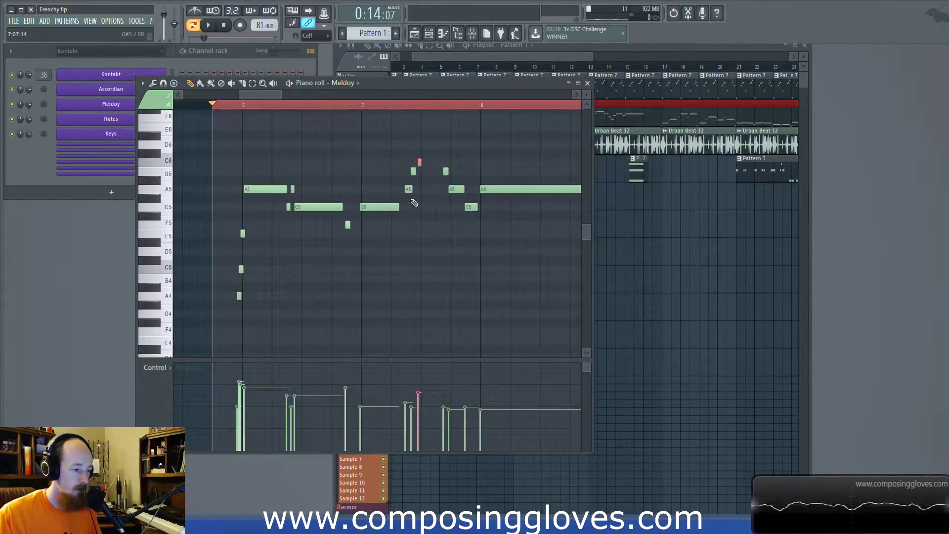
Step: Play the Meldoy phrase from bar 7 up to about bar 8
click(359, 105)
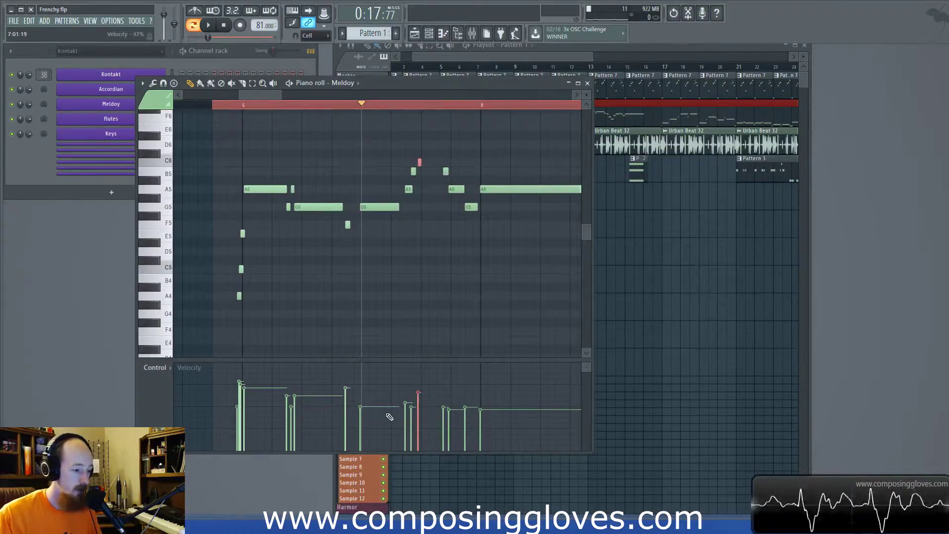
key(space)
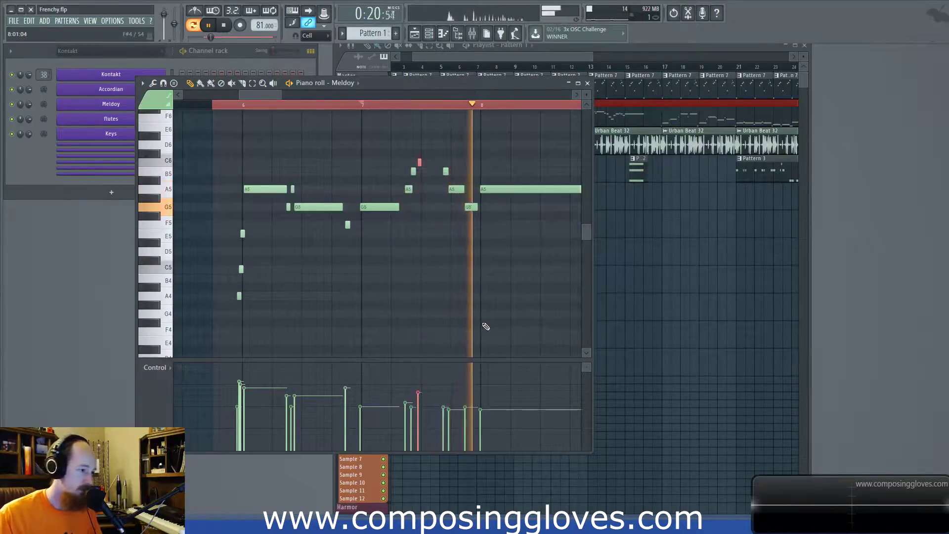
key(space)
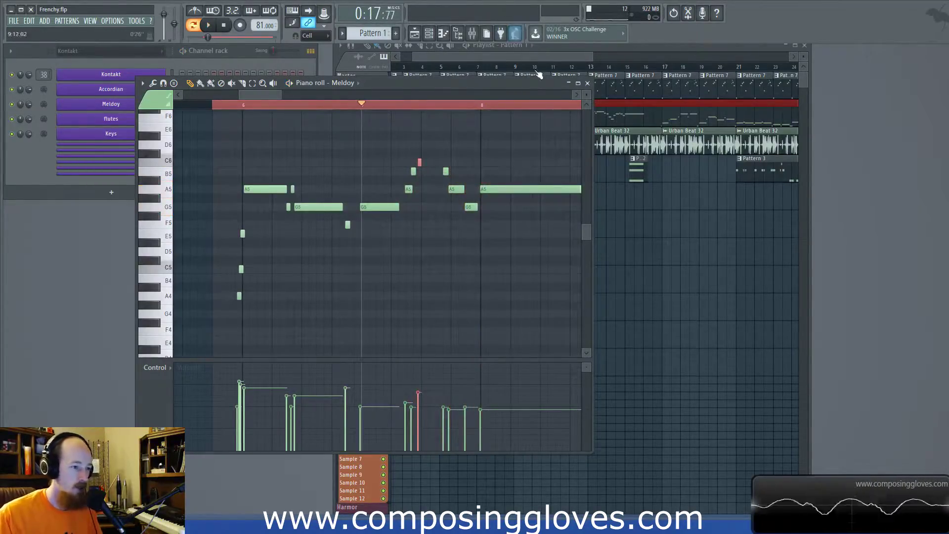
Step: Move the piano roll lower to uncover the playlist clips and view the Accordian notes of Pattern 7
drag(544, 84, 553, 114)
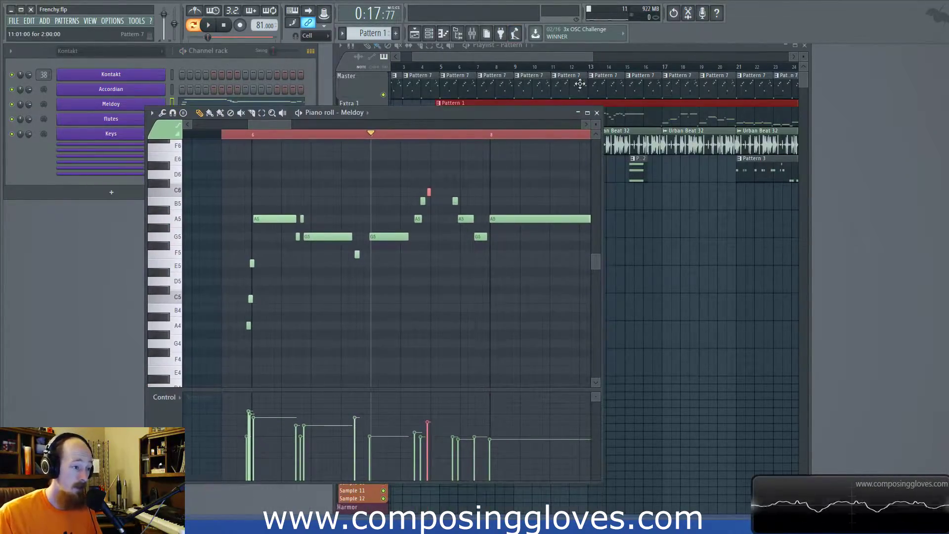
double_click(580, 84)
scroll(218, 257, down, 6)
scroll(223, 241, up, 3)
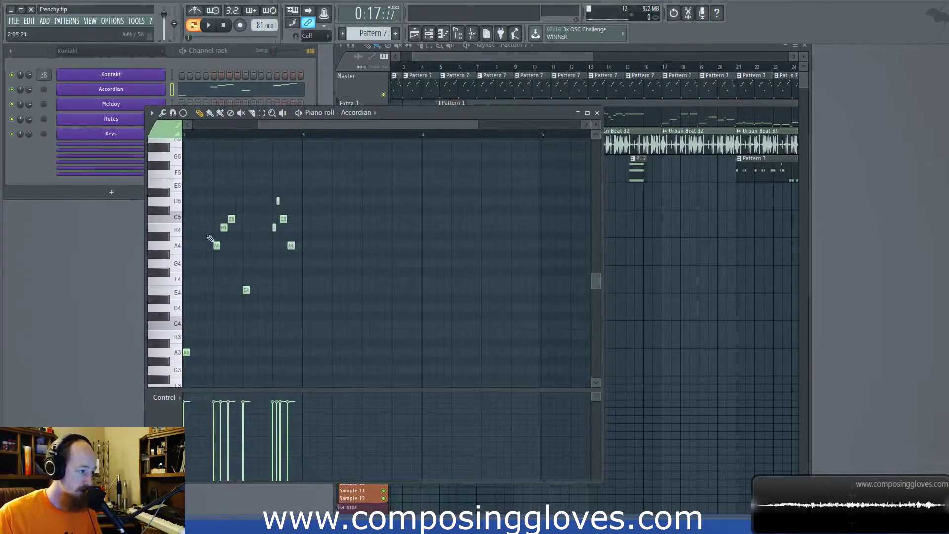
scroll(223, 240, down, 2)
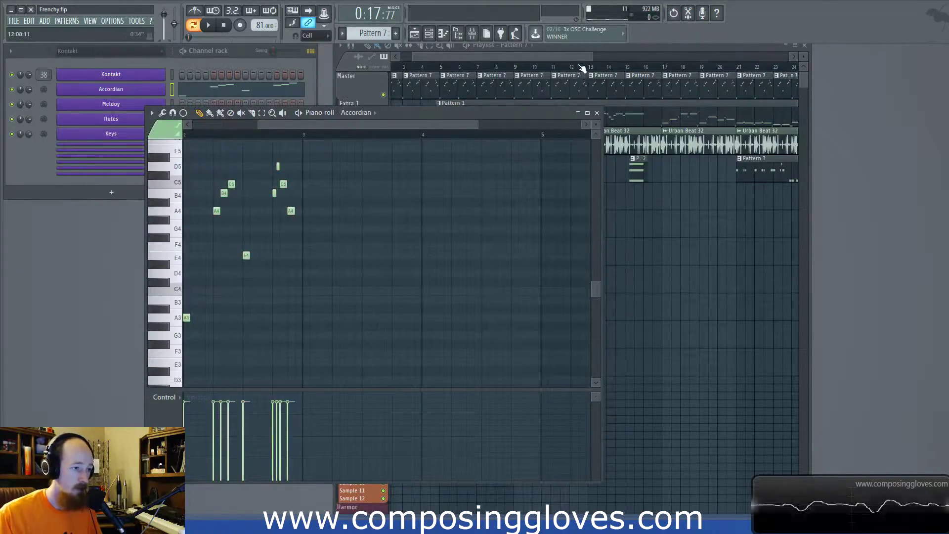
Step: Switch back to Pattern 1 in the playlist and inspect the first Accordion instrument loaded in the Kontakt channel
click(577, 58)
click(509, 108)
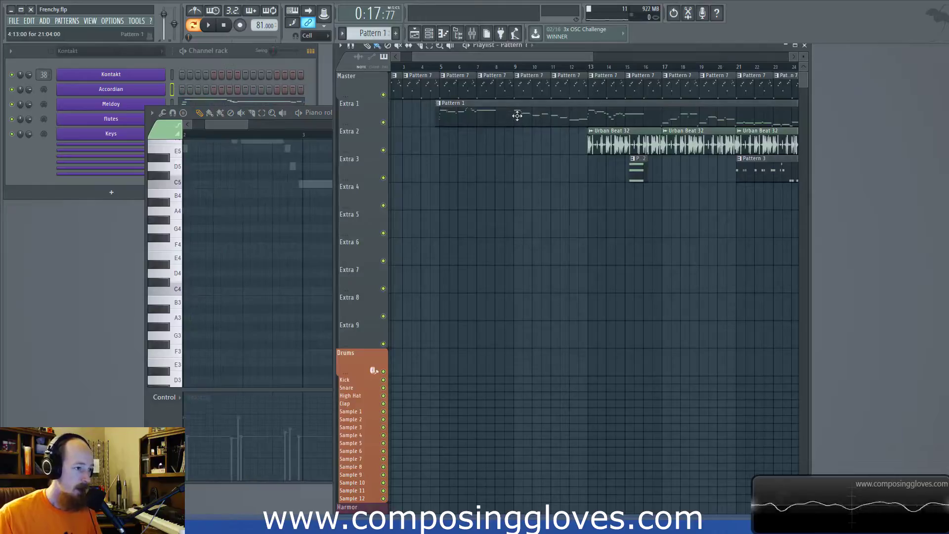
click(113, 74)
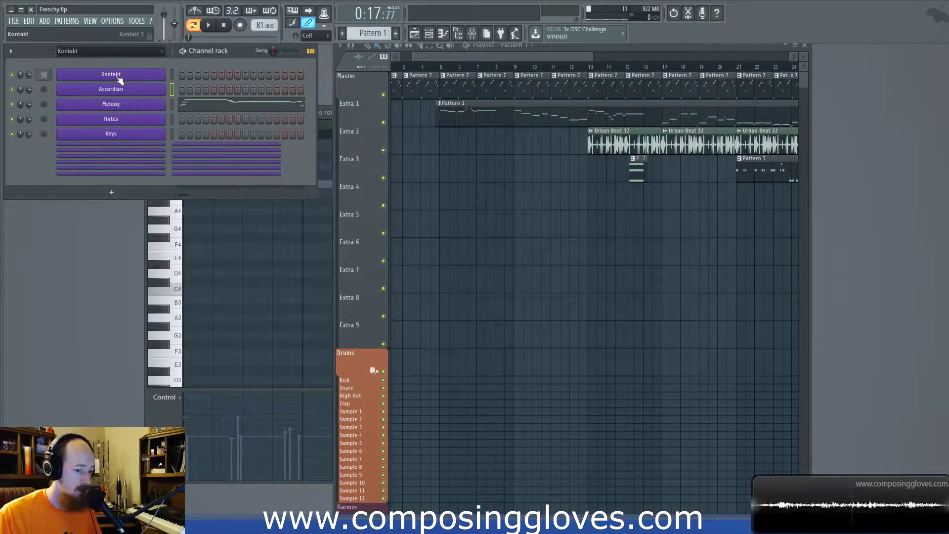
click(119, 78)
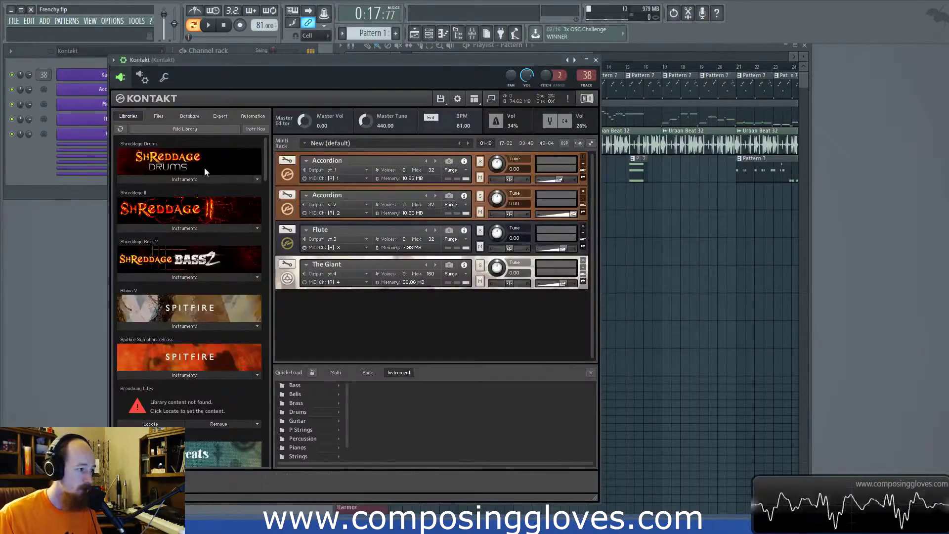
click(287, 173)
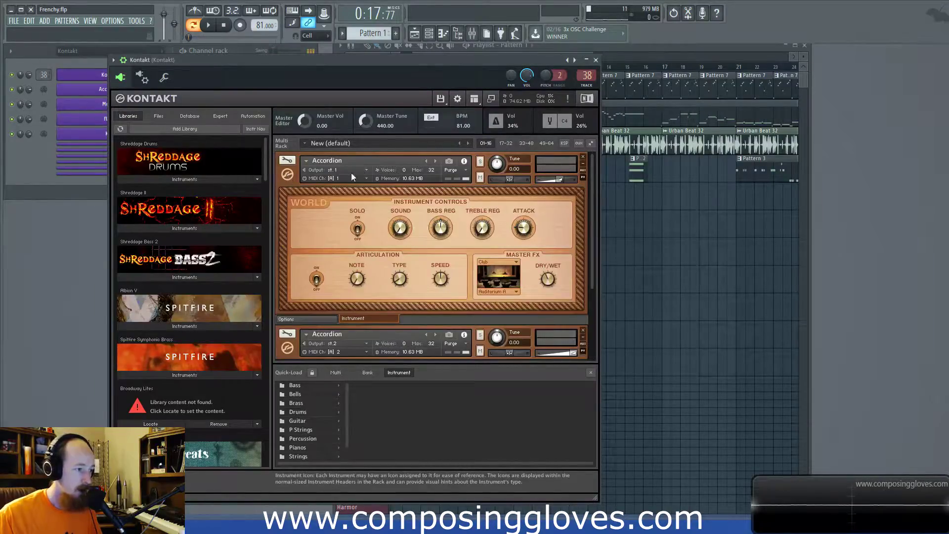
click(289, 174)
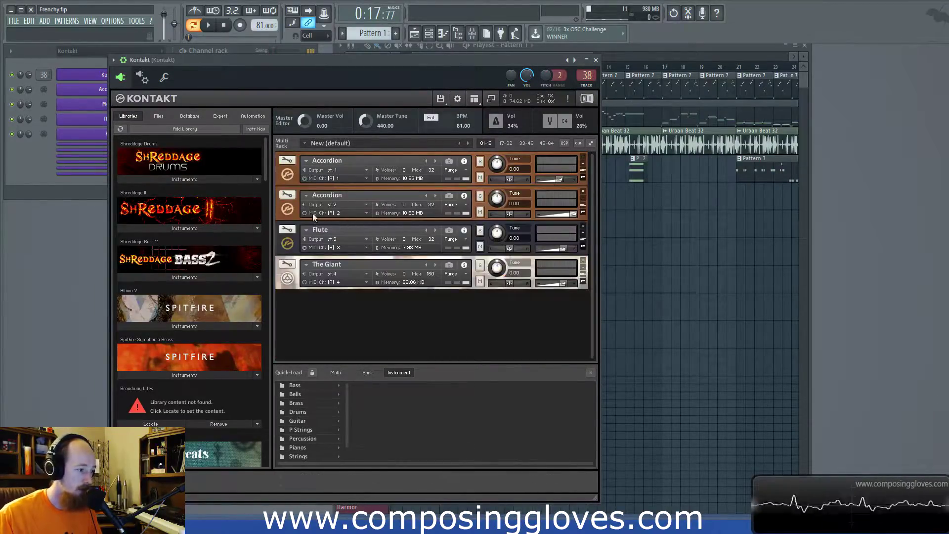
click(596, 59)
Step: Open the Meldoy notes of the Pattern 1 clip from the playlist
drag(502, 57, 506, 56)
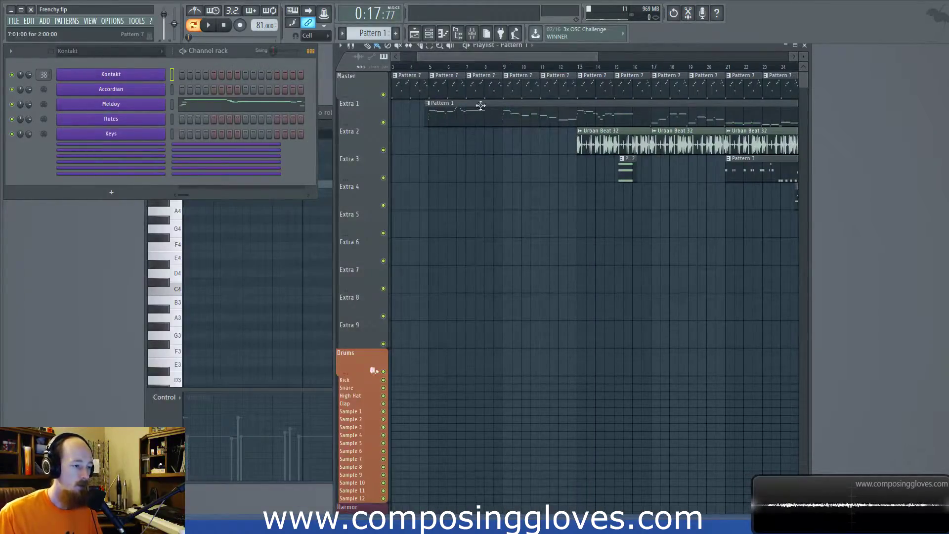
scroll(481, 104, up, 4)
scroll(492, 132, down, 2)
double_click(504, 122)
scroll(386, 180, down, 1)
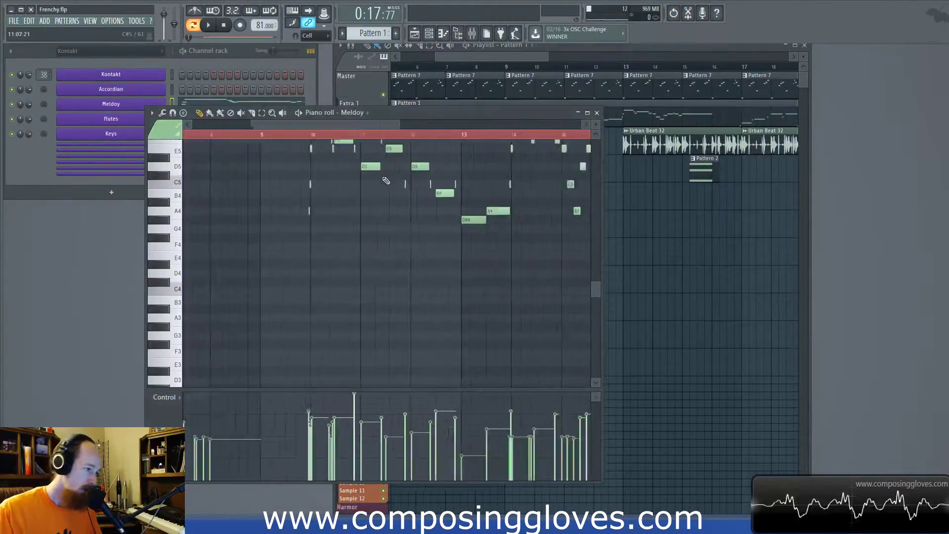
Step: Check the playlist around the Urban Beat 32 clip and examine the Meldoy phrase between bars 10 and 13
click(500, 59)
click(636, 138)
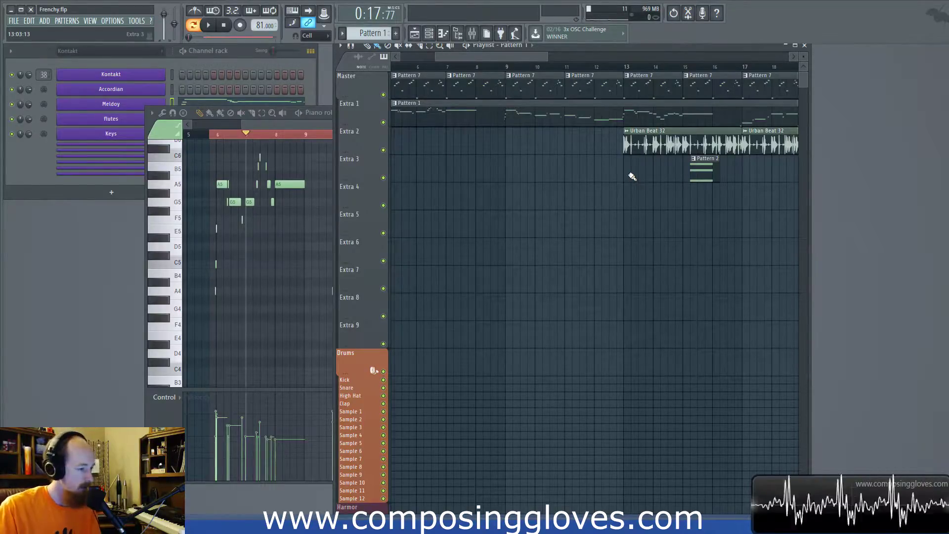
click(321, 126)
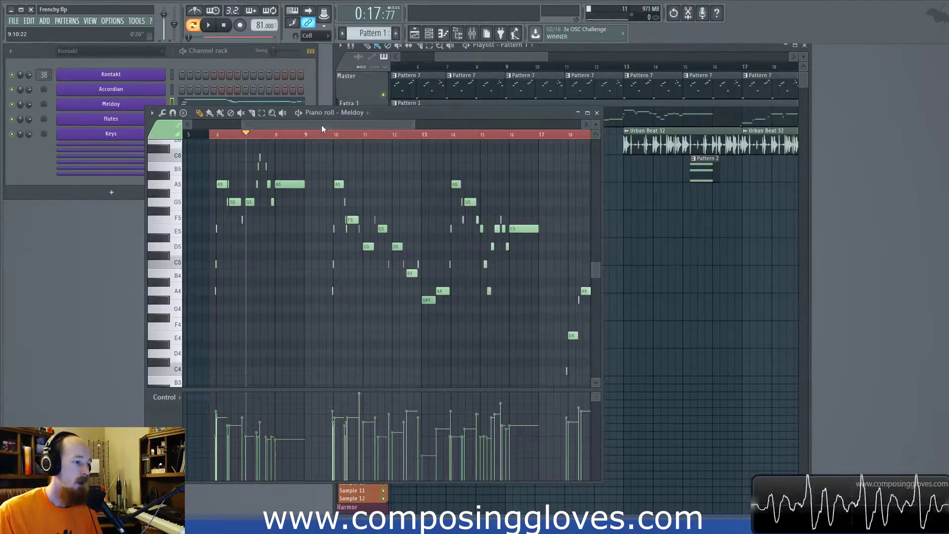
scroll(258, 271, up, 5)
drag(397, 280, 288, 285)
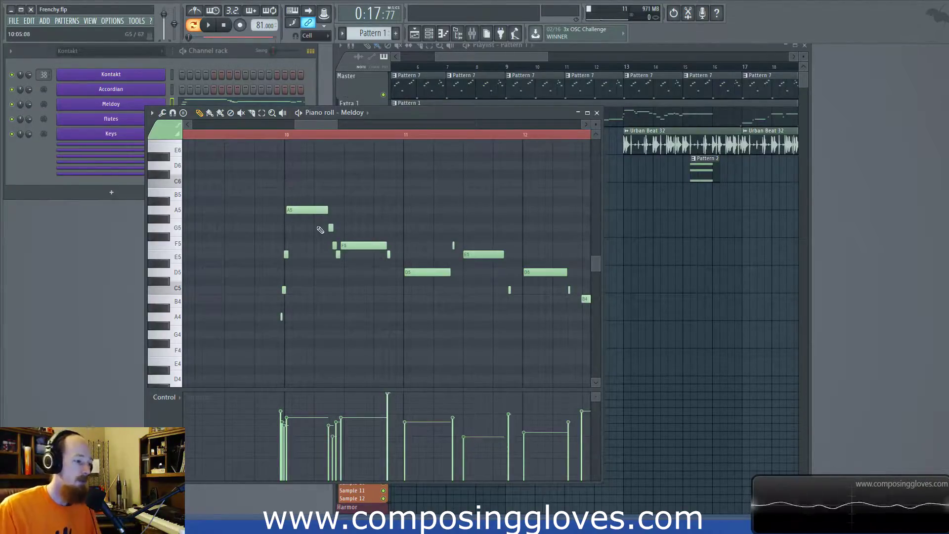
scroll(314, 225, down, 4)
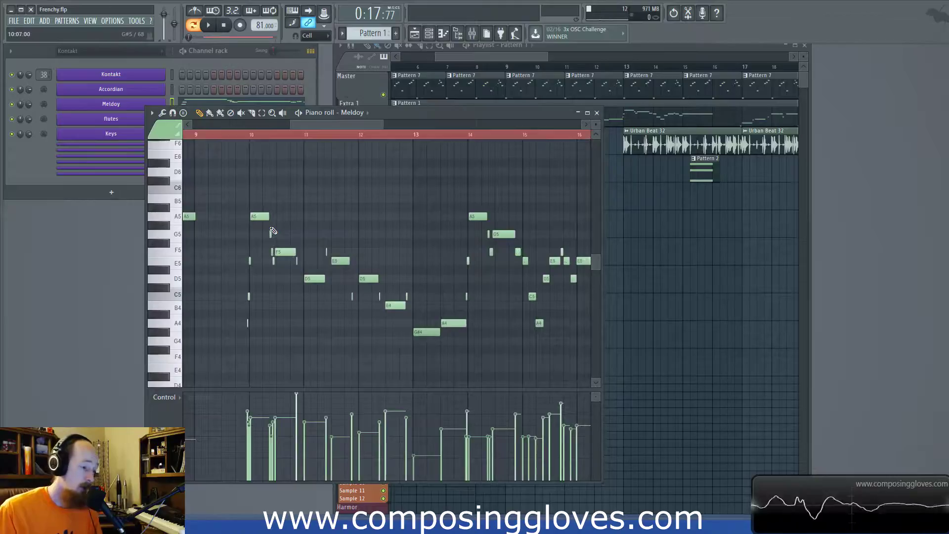
scroll(273, 241, up, 3)
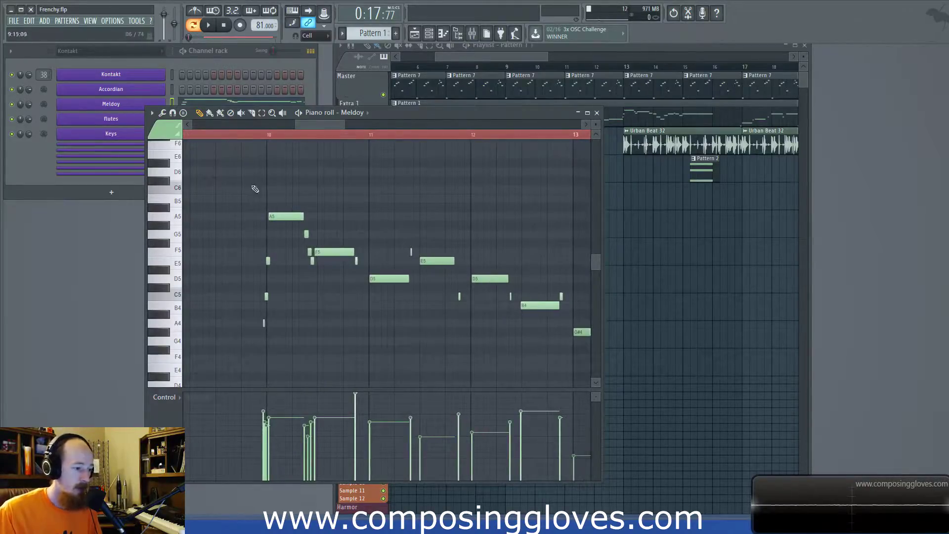
scroll(359, 231, down, 2)
scroll(360, 231, down, 2)
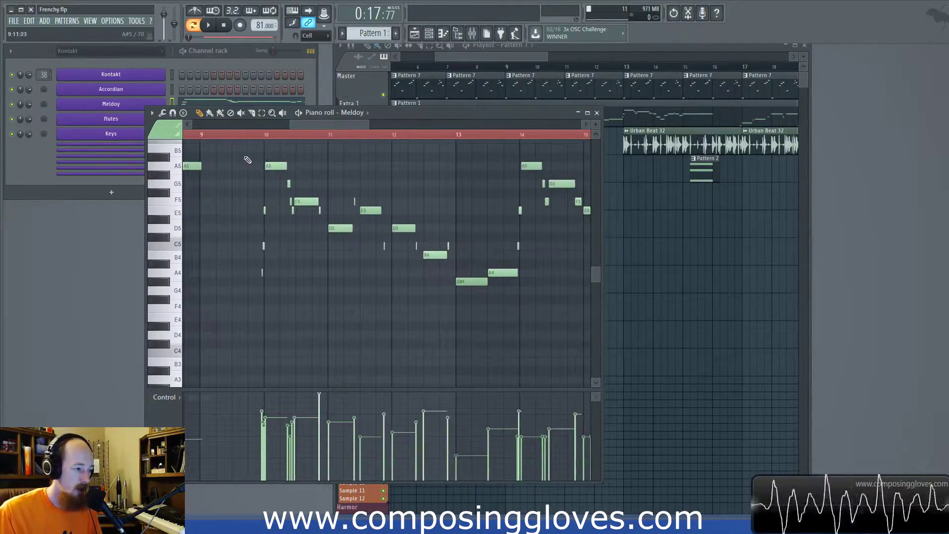
Step: Select the Meldoy notes from bar 10 up to bar 13 and play the phrase from just before bar 10
drag(236, 162, 455, 307)
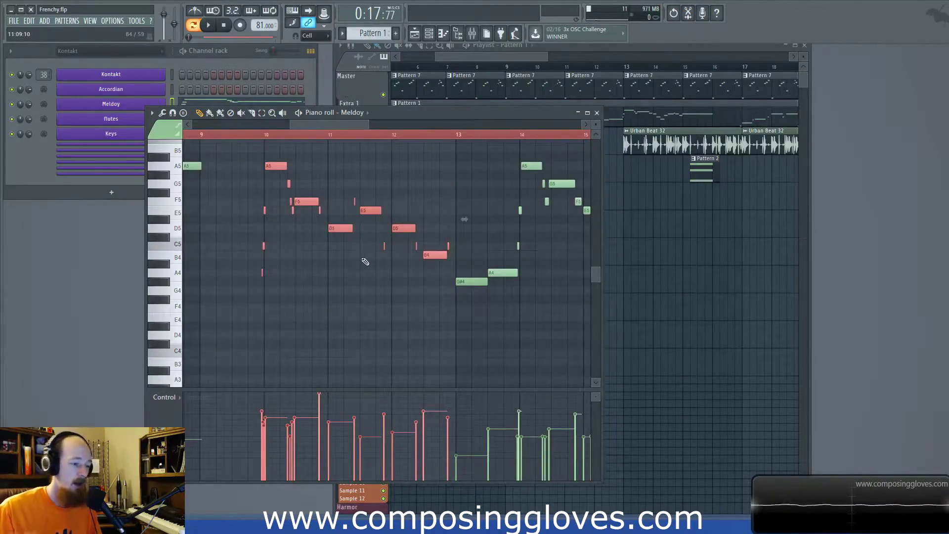
click(265, 136)
key(space)
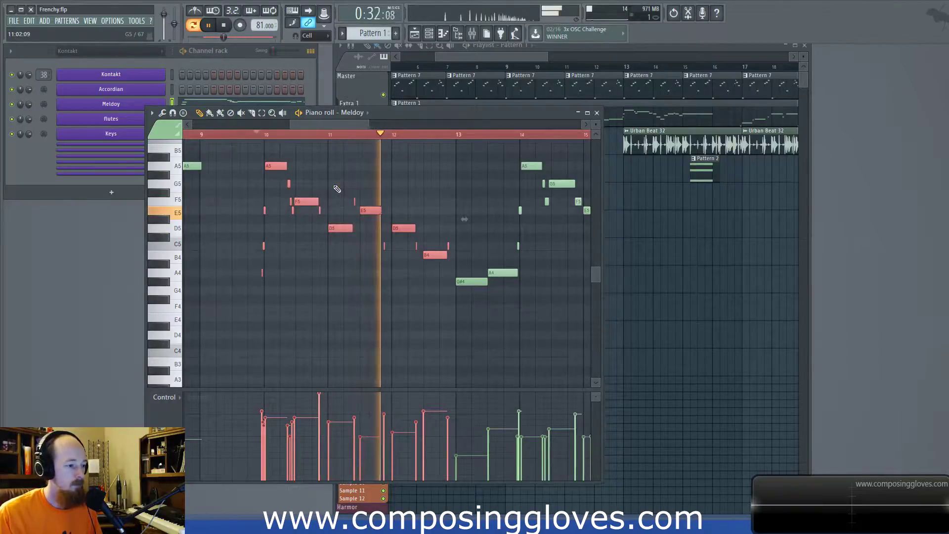
key(space)
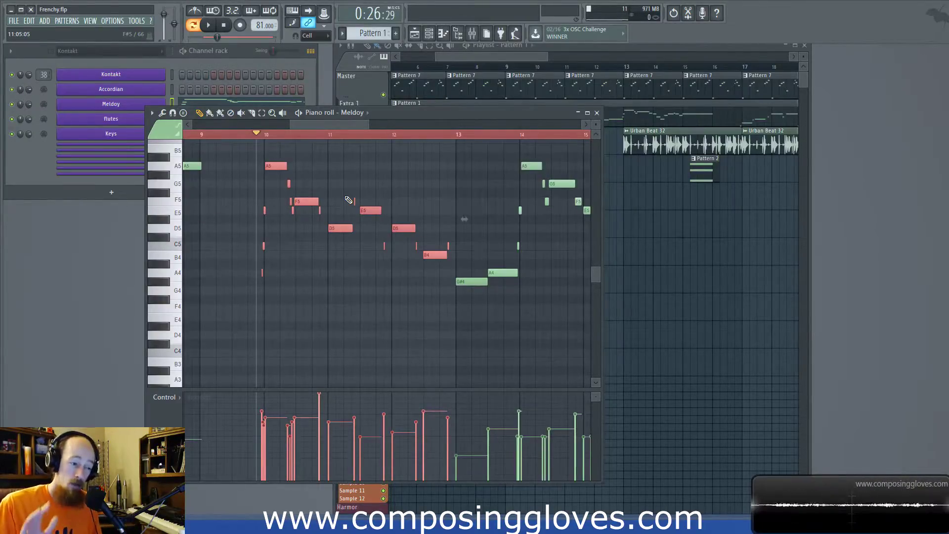
Step: Examine the short ornament notes between the long notes of bars 11 and 12 up close
scroll(349, 200, up, 4)
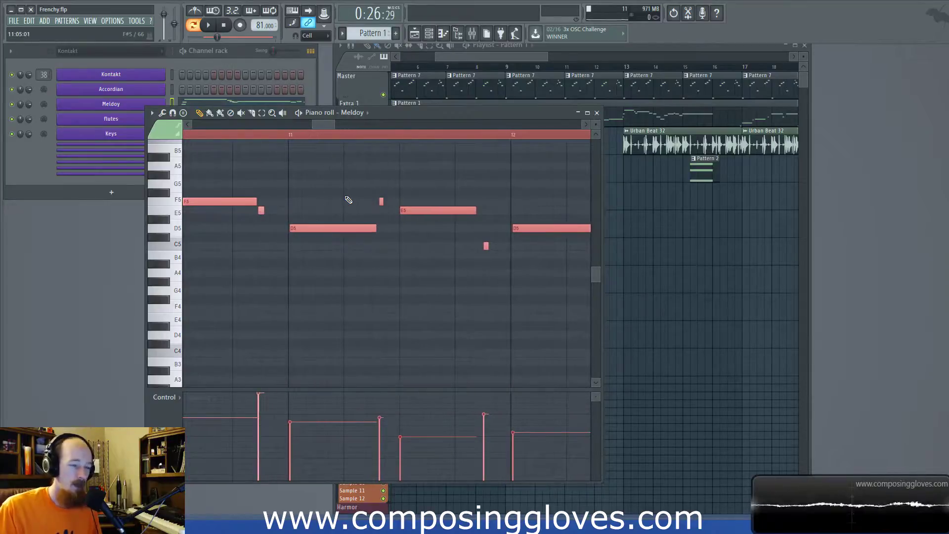
scroll(349, 200, down, 3)
drag(355, 199, 268, 197)
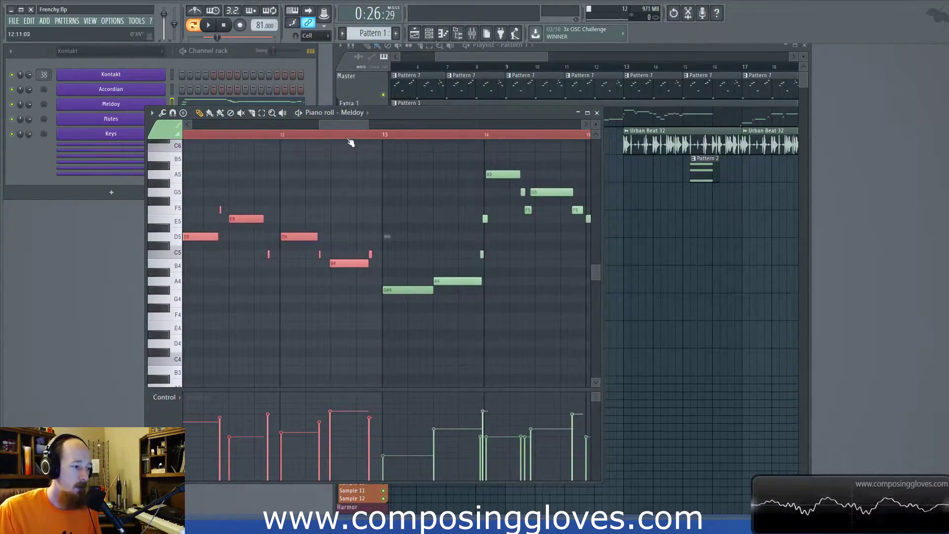
Step: Select the time range of bar 13 and examine the notes inside it
drag(385, 142, 483, 145)
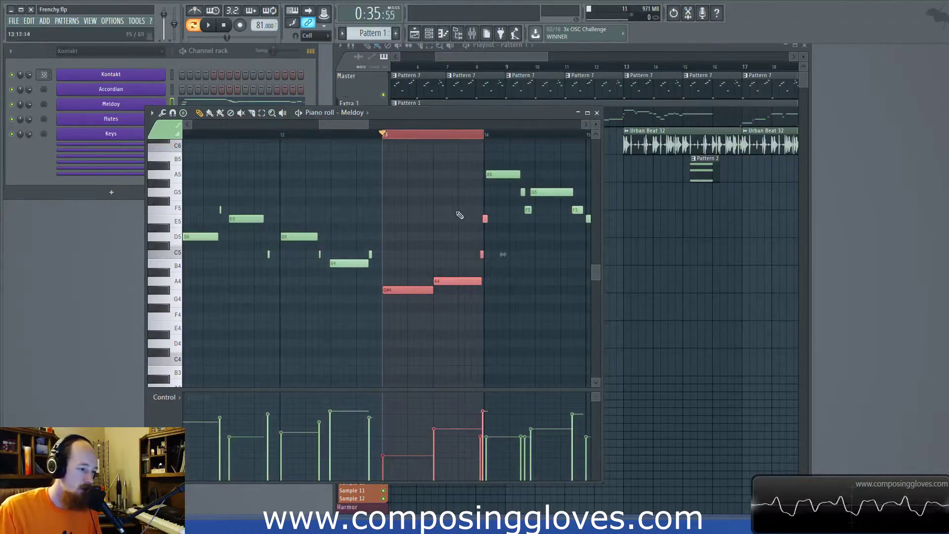
scroll(437, 253, up, 2)
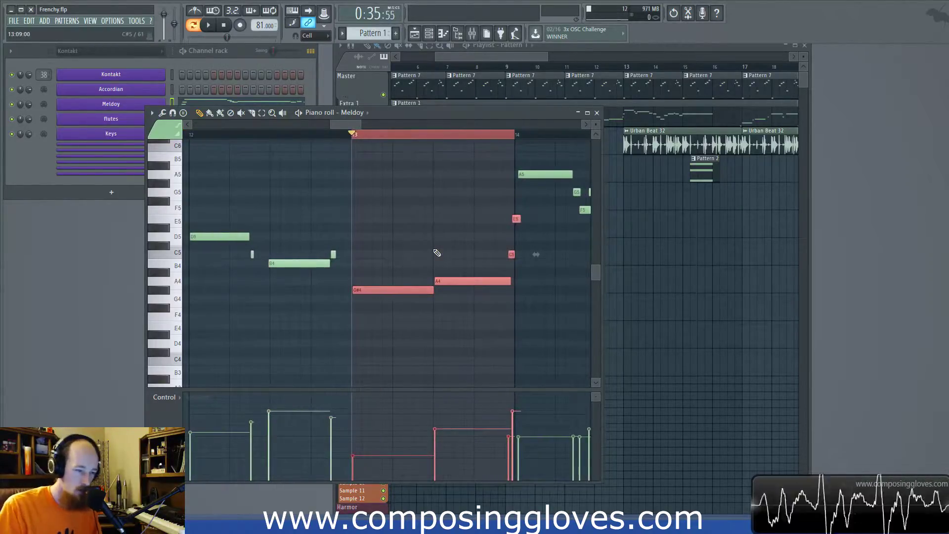
scroll(437, 253, down, 2)
scroll(416, 287, up, 2)
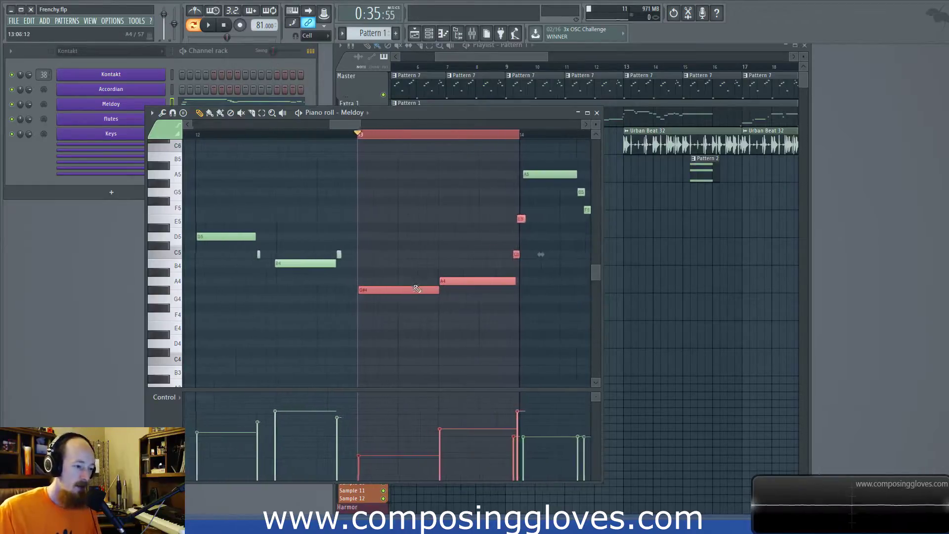
Step: Highlight the long G#4 and A4 notes in bar 13 and clear the note and time selections
ctrl+click(415, 291)
drag(462, 258, 478, 292)
ctrl+click(420, 212)
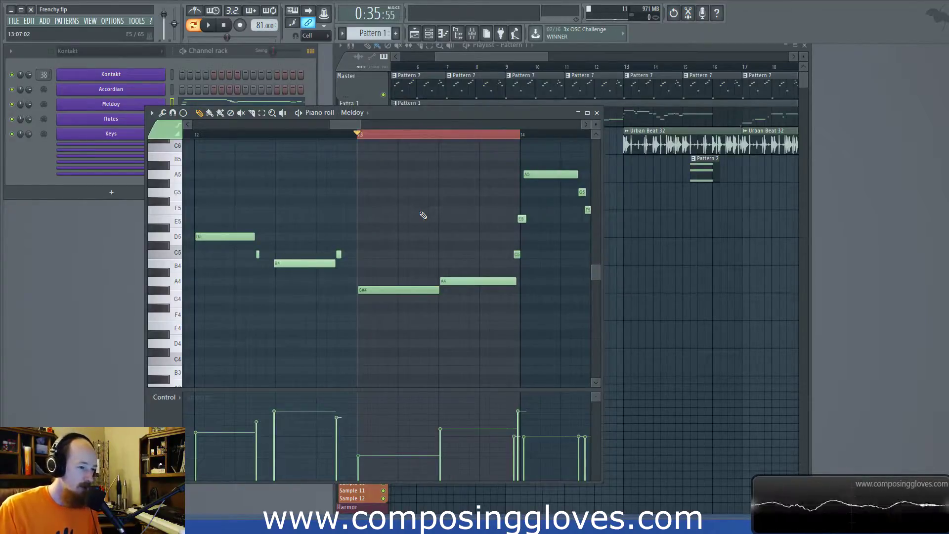
drag(404, 287, 490, 270)
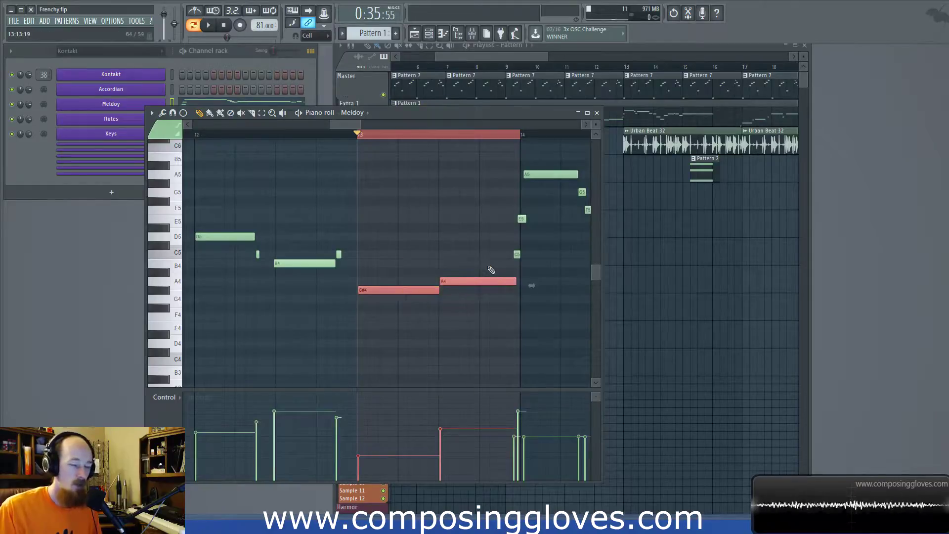
ctrl+click(430, 228)
scroll(429, 228, down, 3)
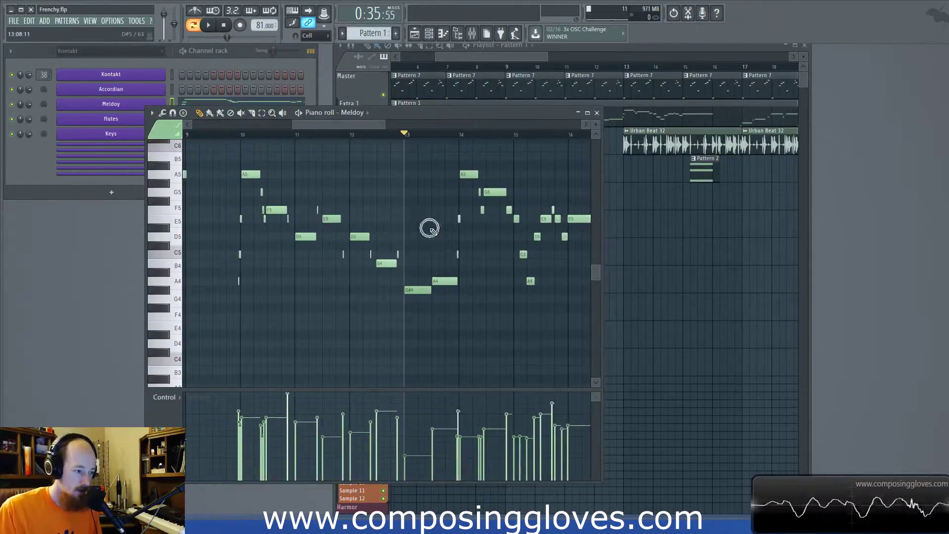
Step: Play the Meldoy phrase from bar 12 up to about bar 14
click(349, 135)
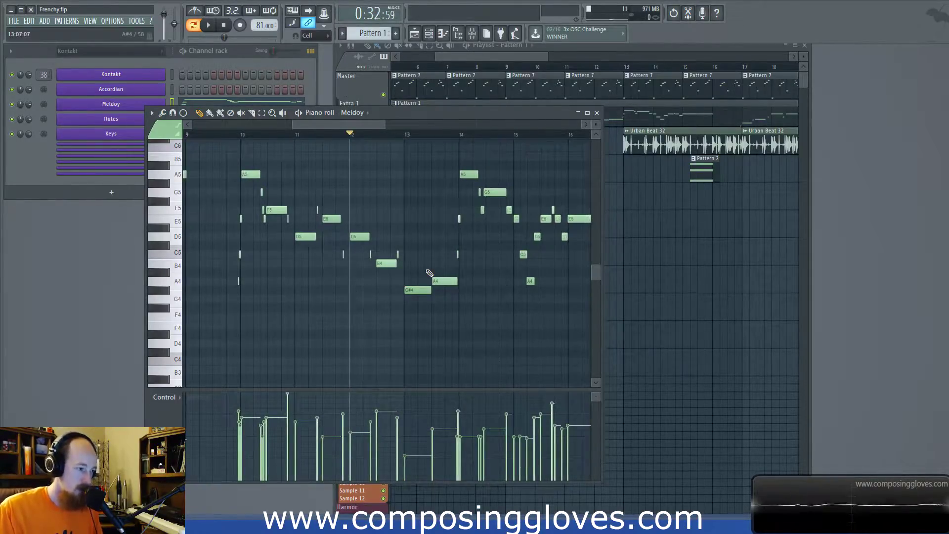
key(space)
scroll(423, 249, up, 2)
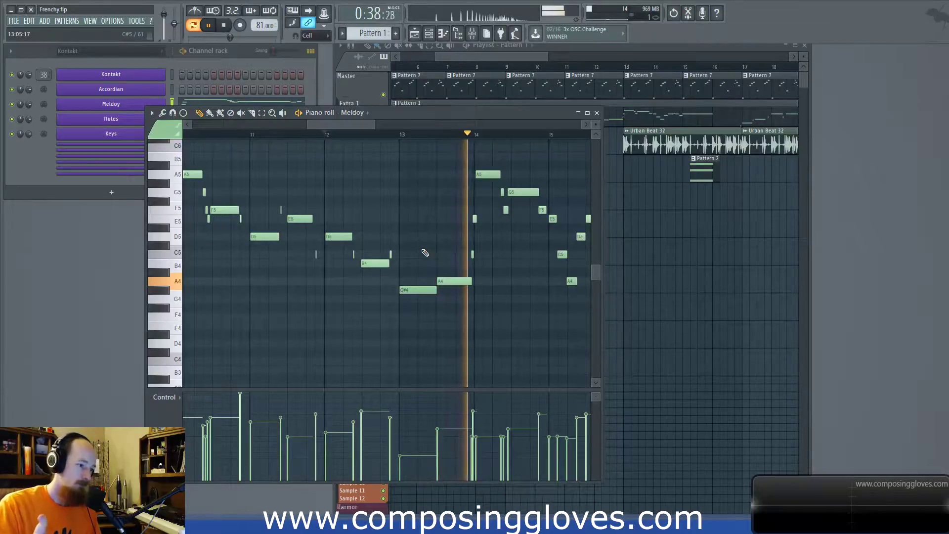
key(space)
scroll(413, 218, down, 2)
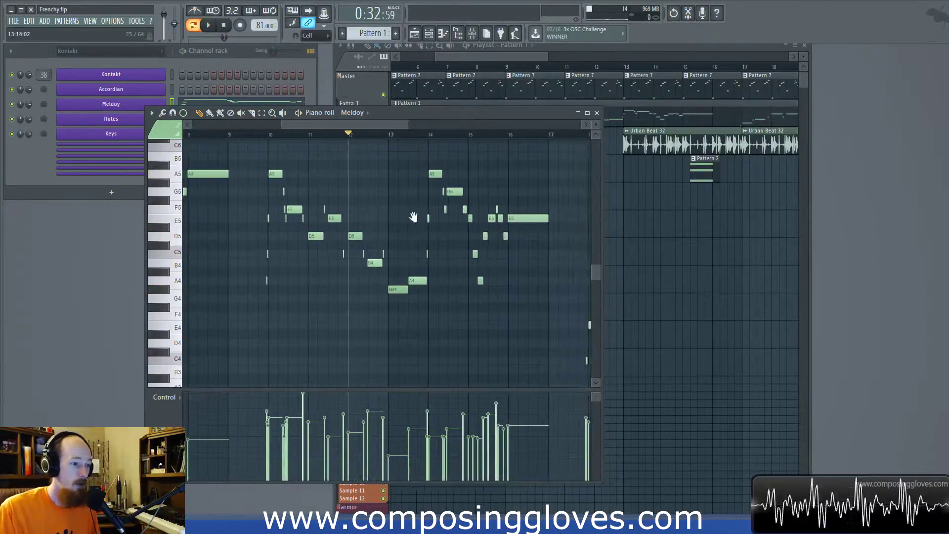
Step: Place the playlist position at bar 11 and select the Urban Beat 32 clips starting at bar 13
drag(413, 217, 405, 217)
click(568, 66)
scroll(614, 168, up, 2)
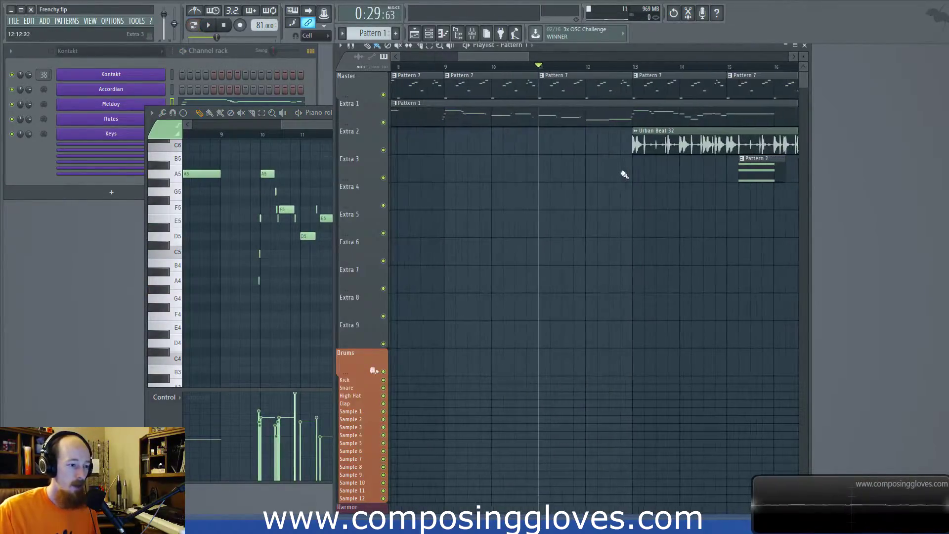
scroll(625, 175, right, 1)
ctrl+click(616, 150)
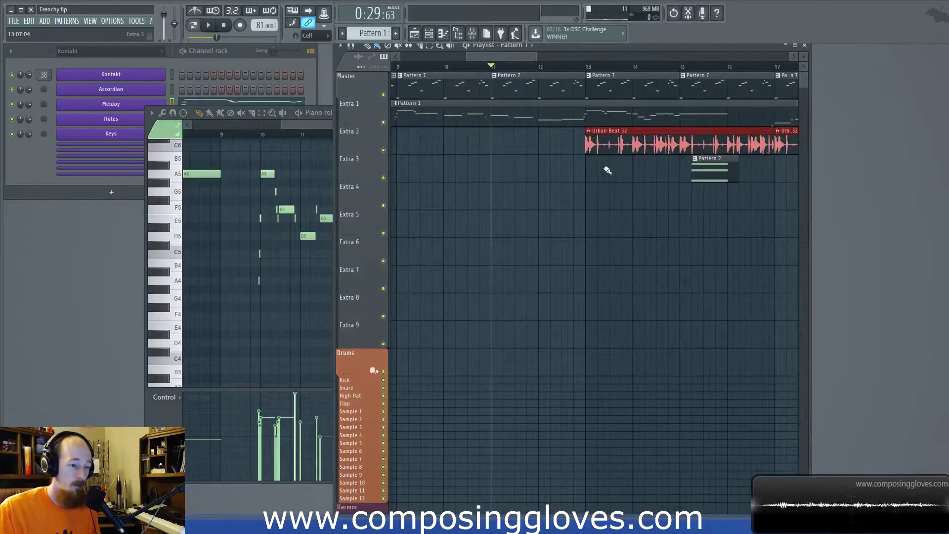
Step: Play the song from bar 11 to about bar 14 while following the Meldoy notes, and stop playback
key(space)
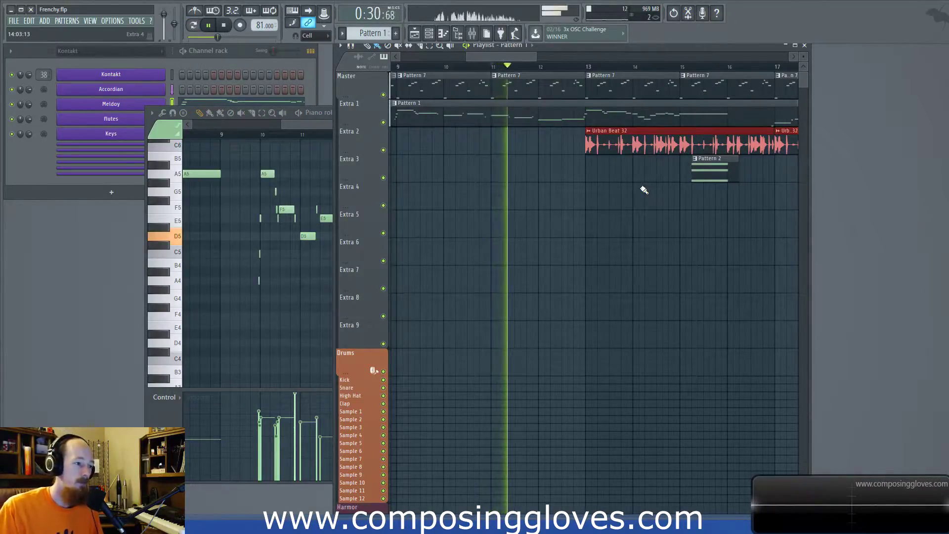
scroll(568, 192, right, 2)
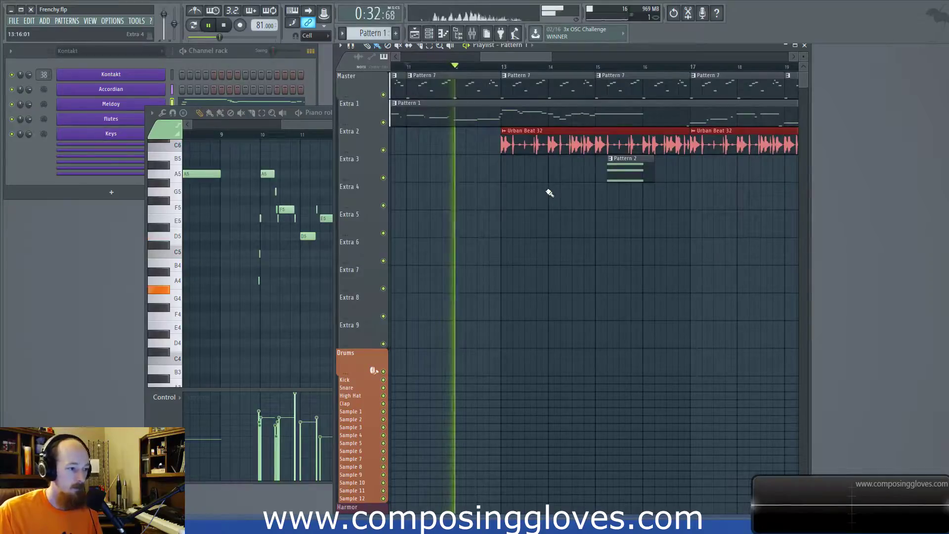
click(304, 122)
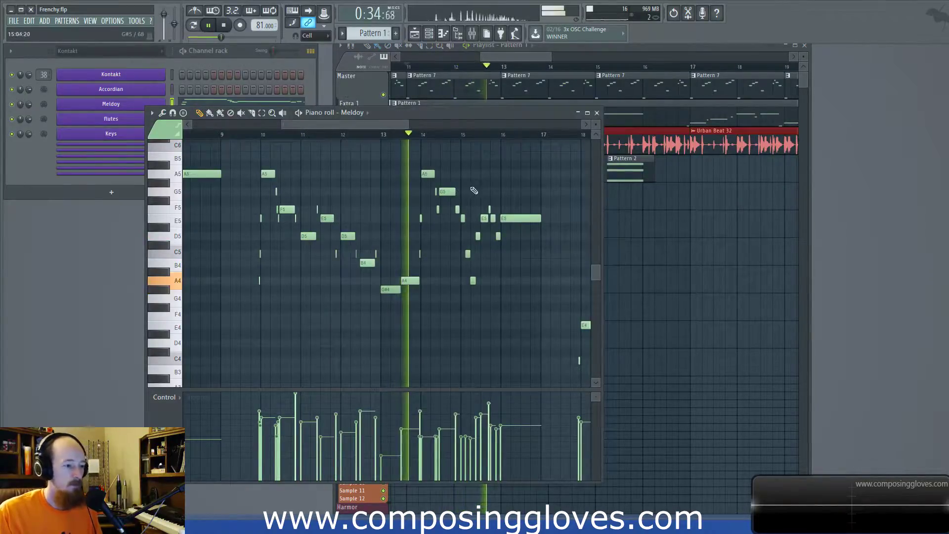
click(518, 58)
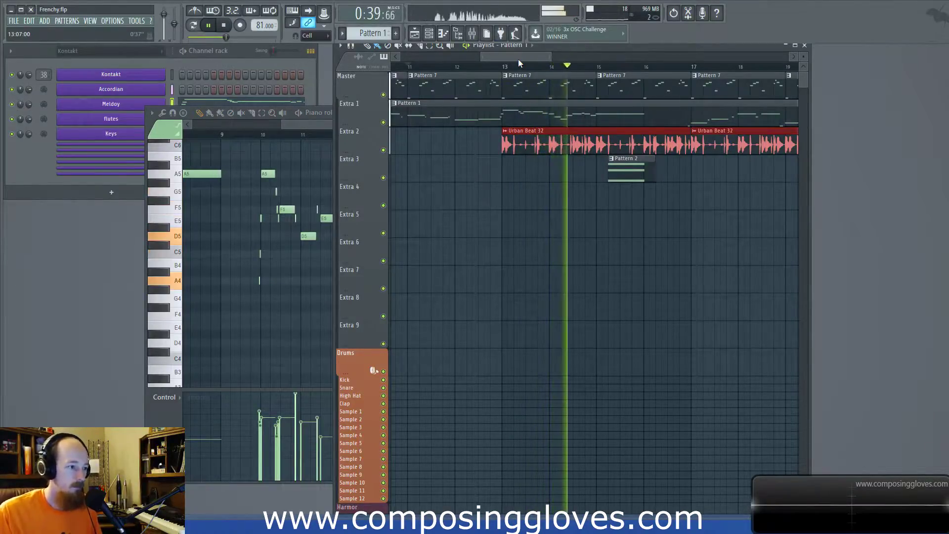
key(space)
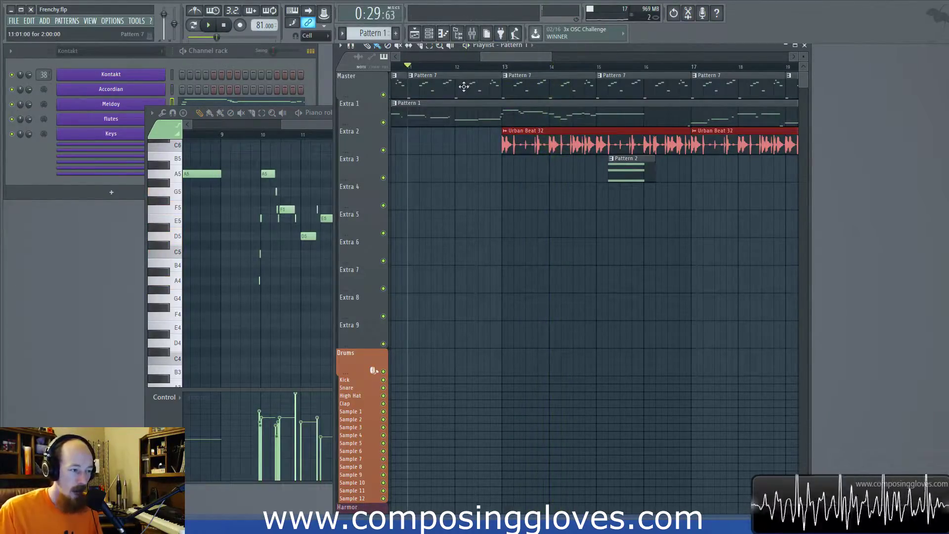
click(464, 87)
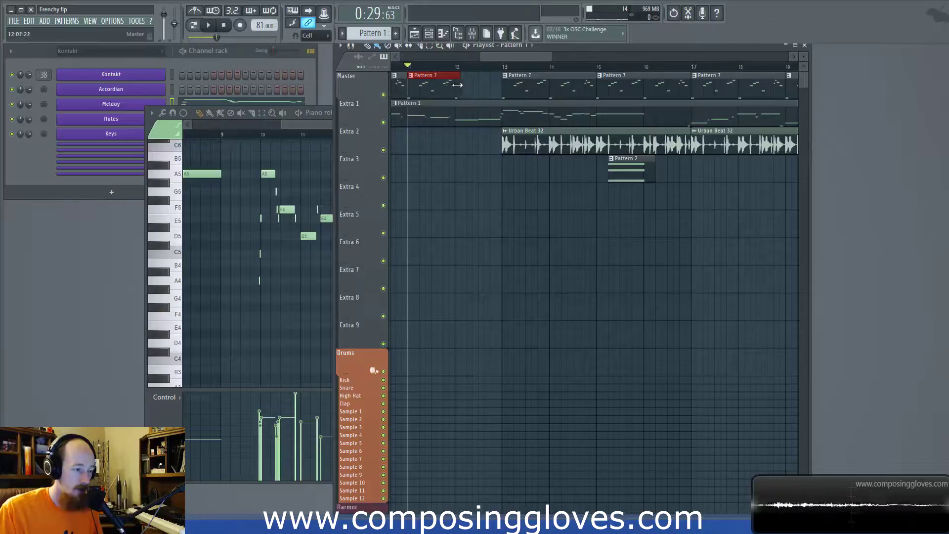
drag(471, 92, 489, 131)
ctrl+click(481, 132)
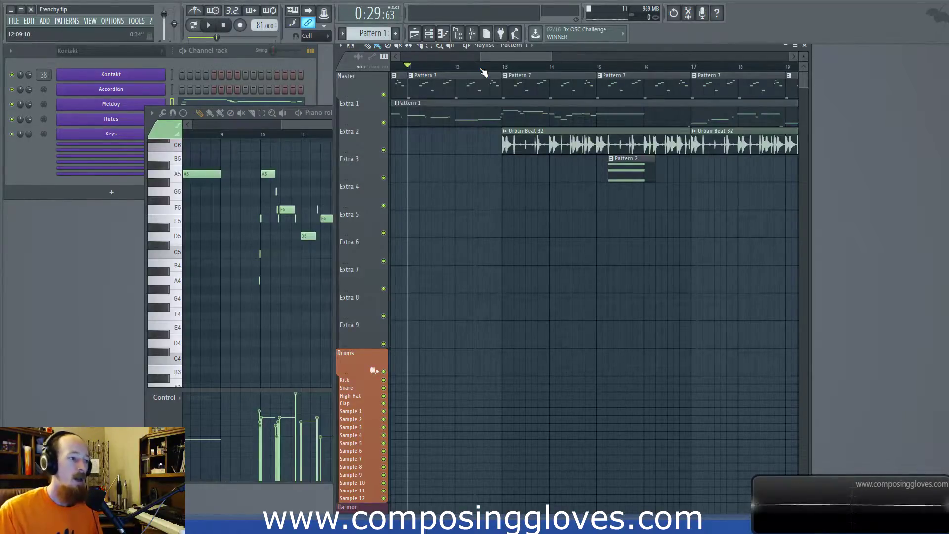
Step: Select the Pattern 7 clip at bar 11 together with the long Pattern 1 clip and examine the melody around them
drag(487, 80, 468, 114)
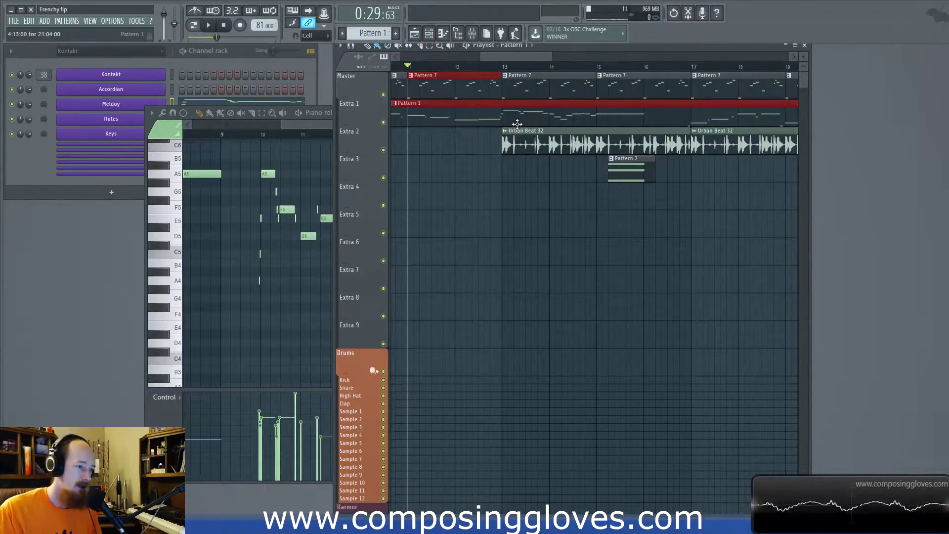
scroll(517, 124, up, 3)
drag(523, 123, 573, 116)
scroll(574, 116, down, 4)
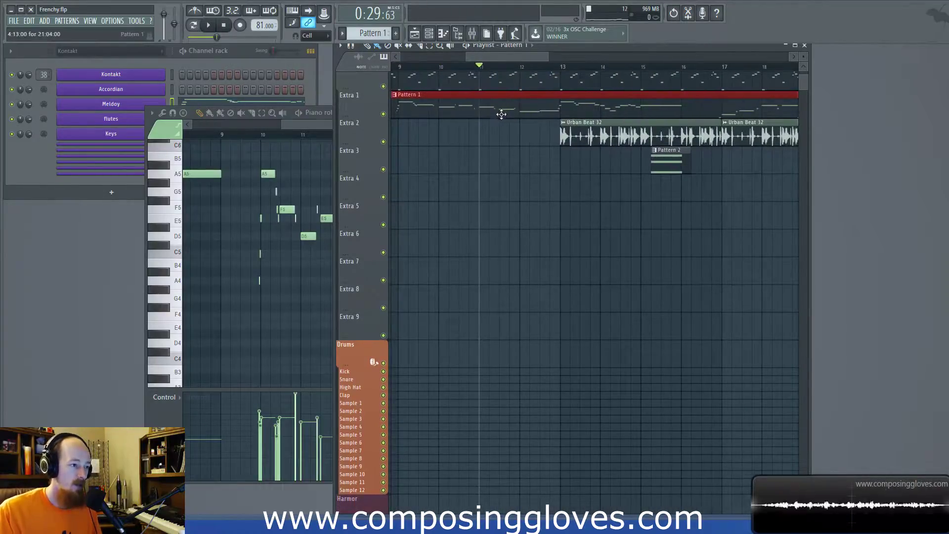
scroll(525, 198, up, 1)
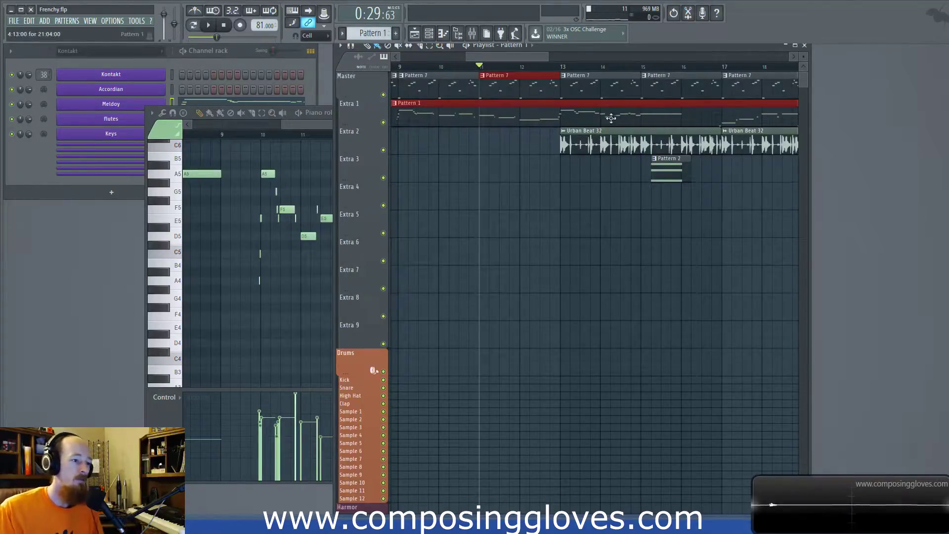
Step: Select the Pattern 2 clip in bar 15 on Extra 3 and examine how it sits against the surrounding clips
scroll(514, 185, right, 2)
drag(499, 82, 653, 154)
ctrl+click(596, 173)
scroll(647, 159, down, 1)
scroll(544, 180, up, 5)
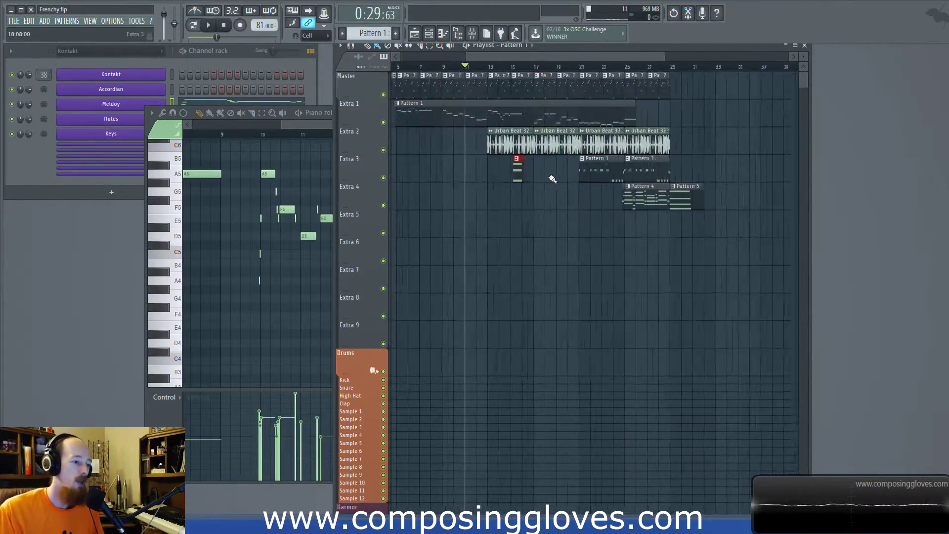
scroll(534, 189, down, 4)
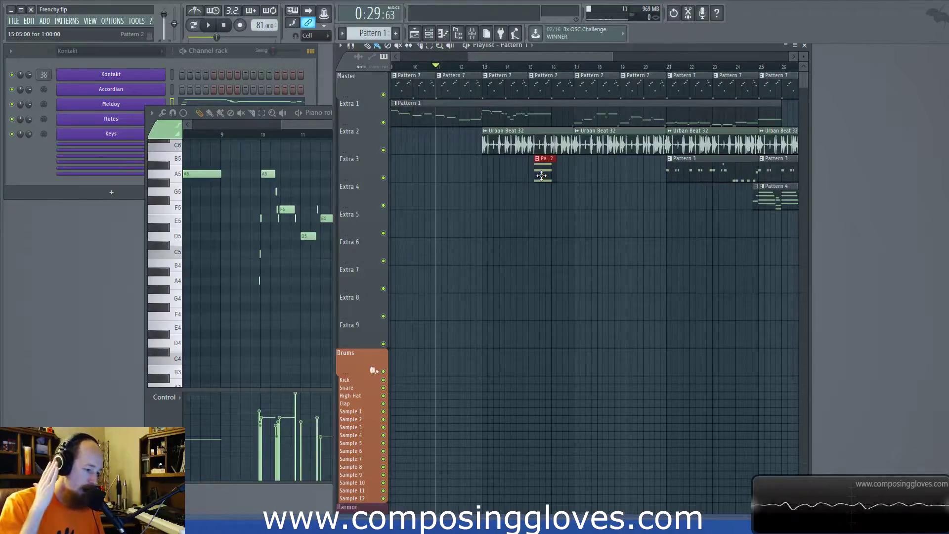
scroll(538, 213, up, 3)
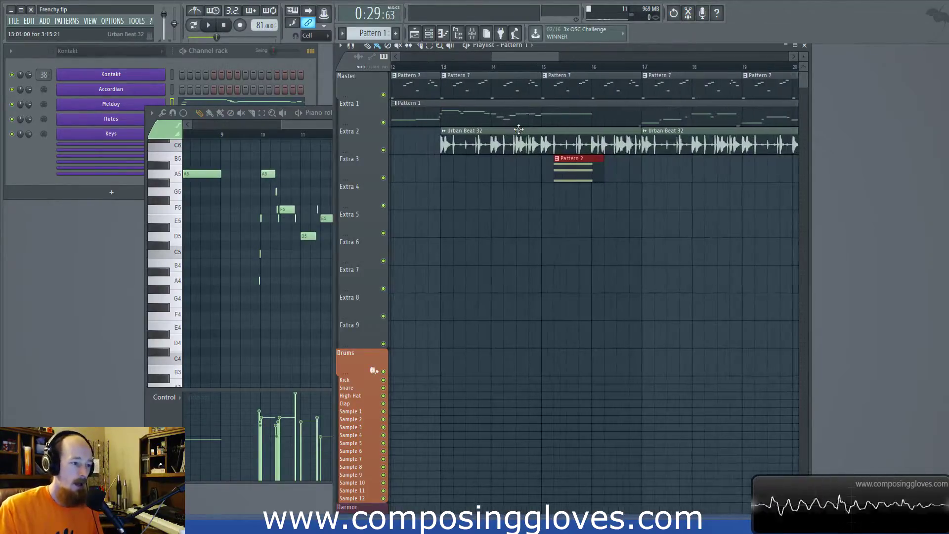
Step: Place the playlist position at bar 13, where the first Urban Beat 32 clip starts
click(484, 67)
scroll(425, 129, left, 4)
click(596, 67)
scroll(644, 108, down, 2)
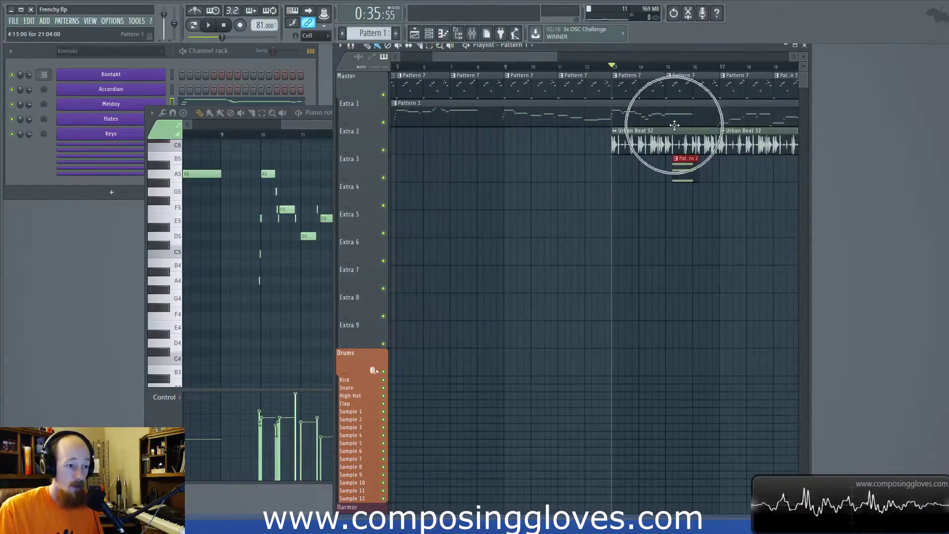
Step: Open the Meldoy notes of Pattern 1, highlight the long E5 note in bar 16 and clear the selection
double_click(675, 119)
scroll(403, 254, left, 4)
scroll(475, 263, up, 4)
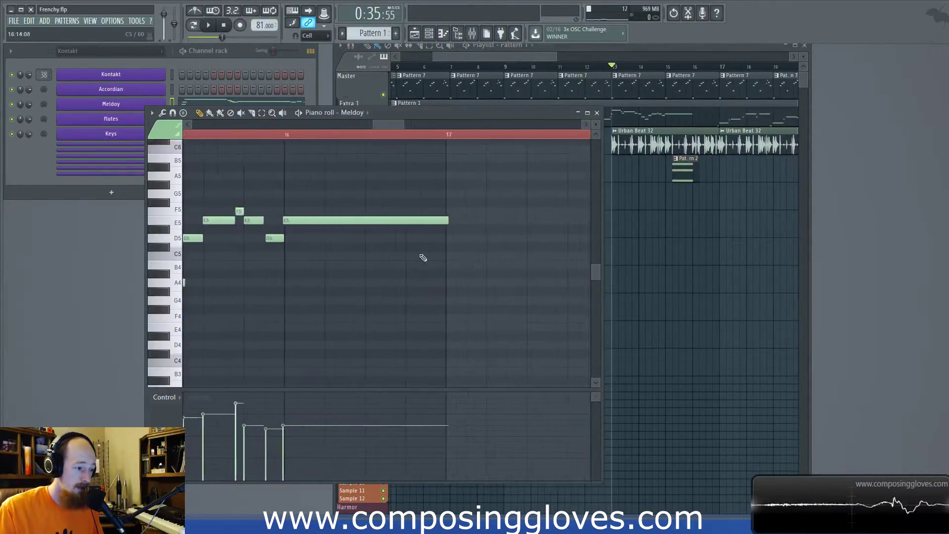
ctrl+drag(306, 200, 446, 249)
key(ctrl+d)
scroll(378, 246, down, 2)
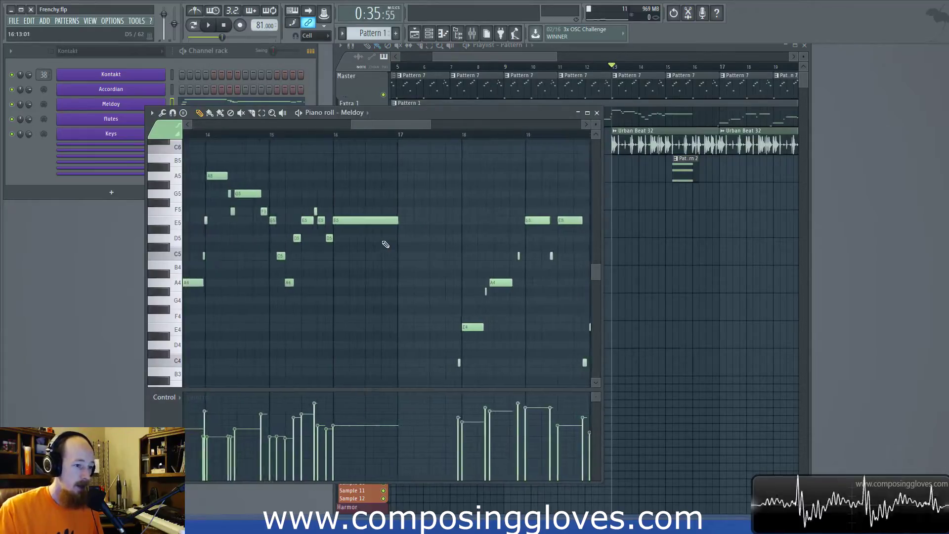
Step: Play the song from bar 13 through the Pattern 2 clip to about bar 16, and stop playback
click(668, 67)
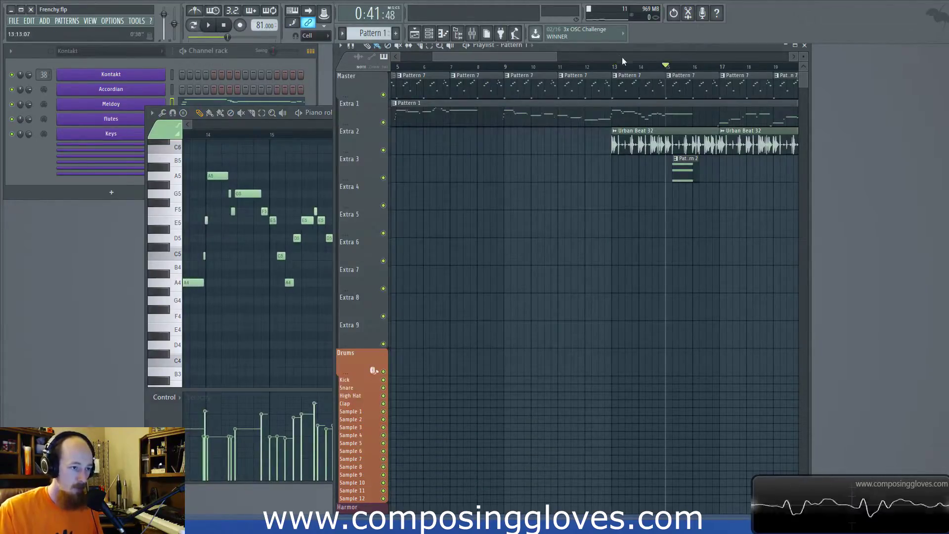
click(618, 68)
key(space)
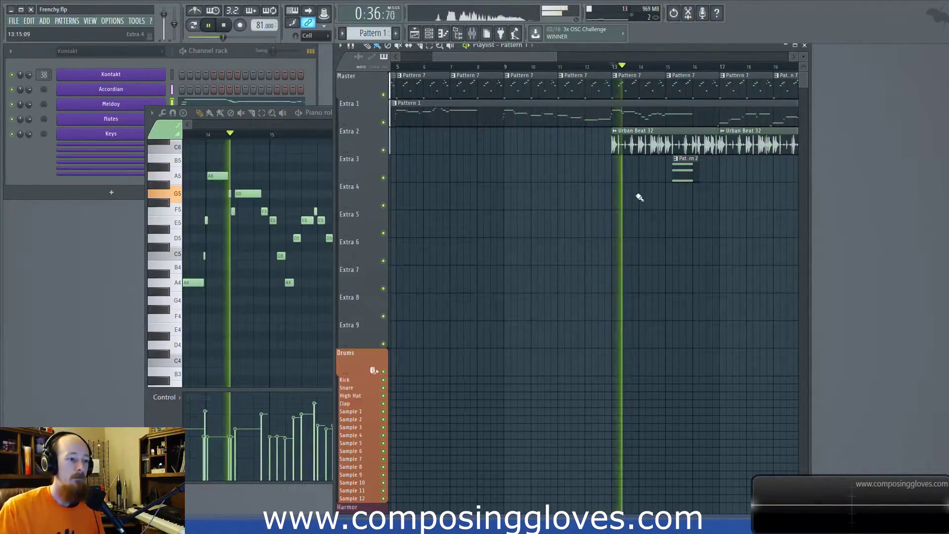
scroll(655, 195, up, 3)
drag(655, 195, 568, 176)
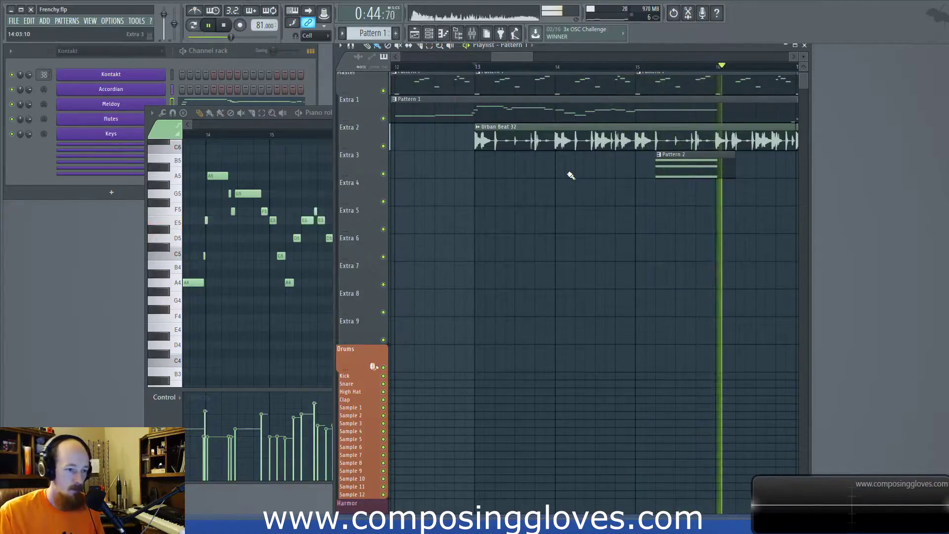
key(space)
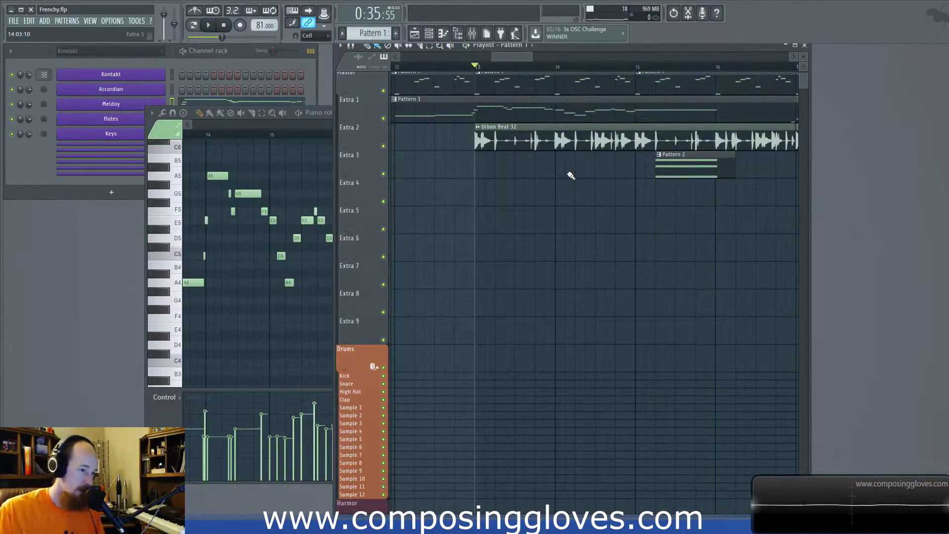
Step: Reopen the Meldoy notes of Pattern 1 and highlight the phrase in bars 6 to 8 for comparison
double_click(608, 116)
drag(440, 237, 610, 299)
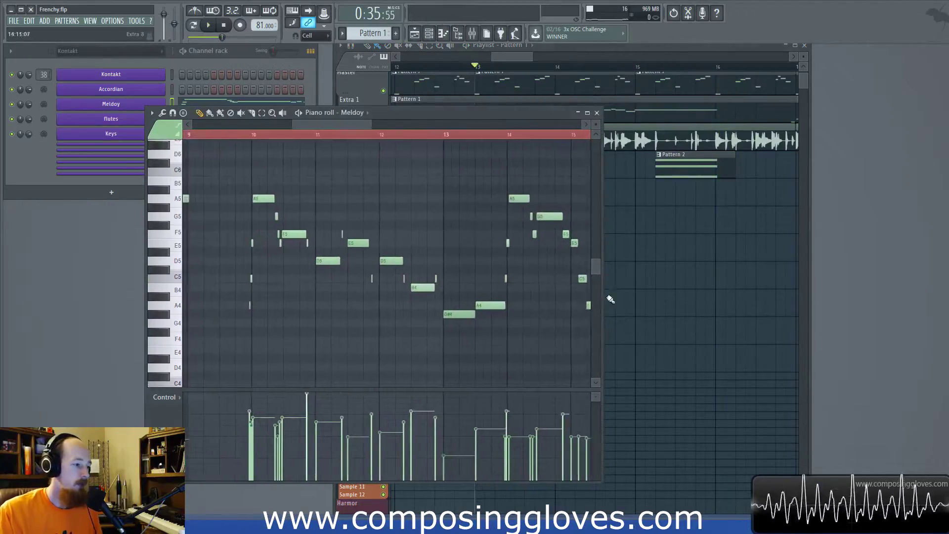
scroll(492, 283, down, 4)
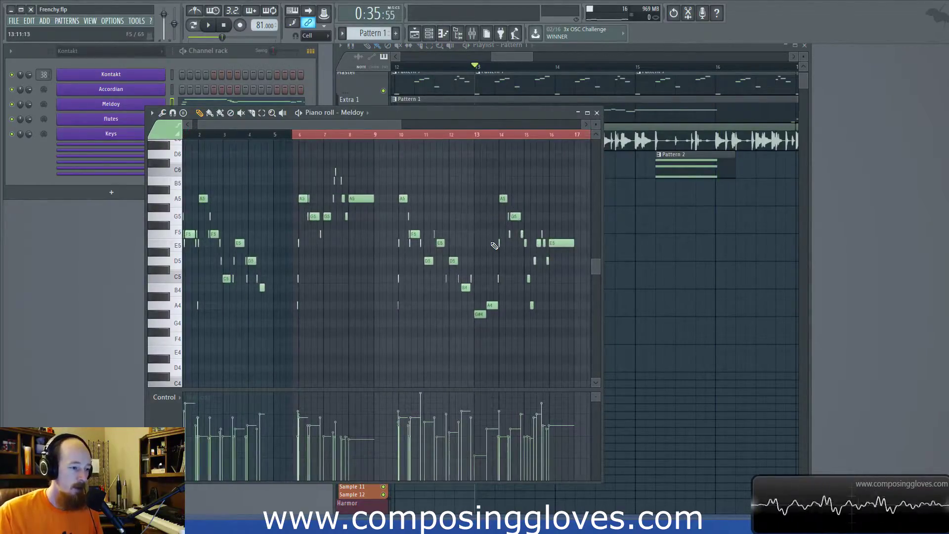
scroll(489, 208, up, 2)
drag(442, 183, 574, 314)
scroll(318, 203, left, 2)
drag(216, 158, 339, 340)
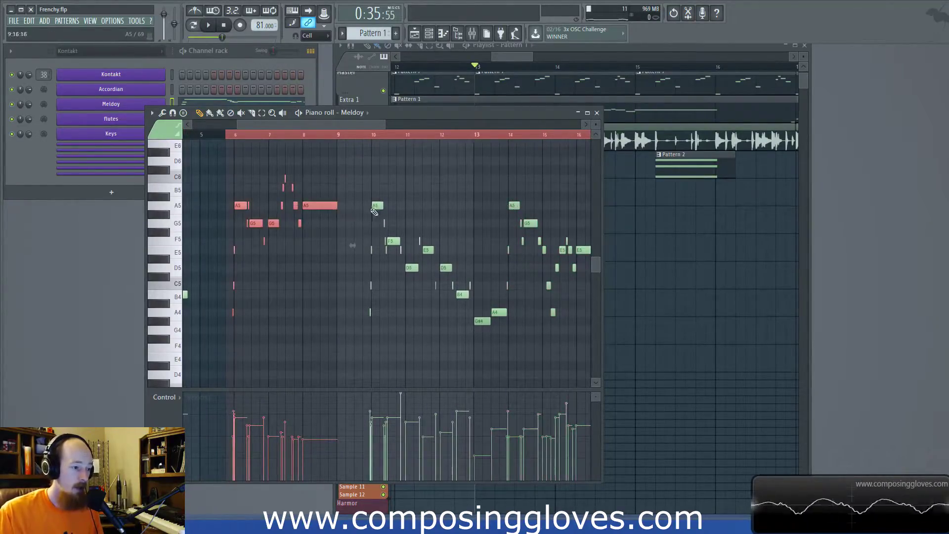
Step: Compare the following Meldoy phrases, ending with the notes from the A4 in bar 13 through bar 16 selected
scroll(498, 215, right, 2)
drag(441, 176, 556, 304)
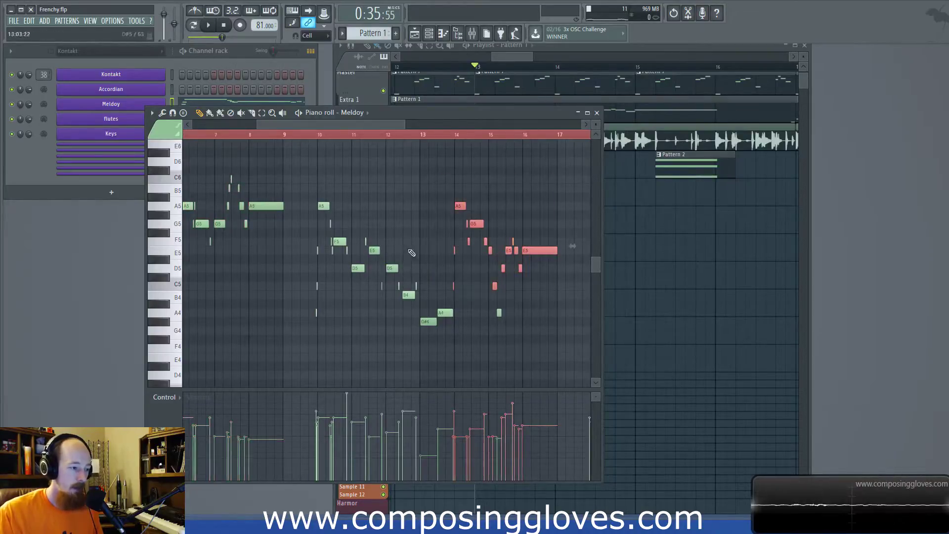
drag(307, 176, 438, 369)
drag(439, 176, 575, 345)
scroll(500, 305, up, 3)
scroll(499, 304, up, 1)
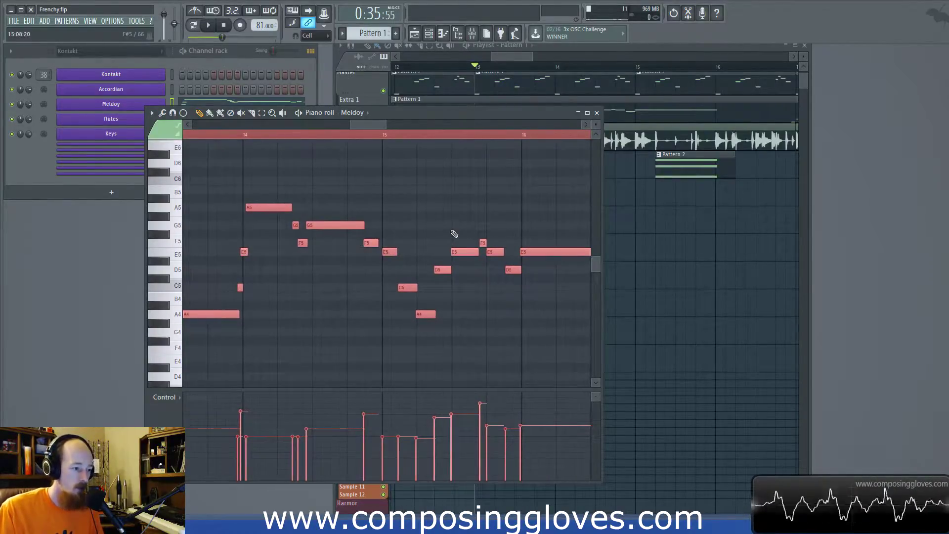
Step: Save the project and close the Meldoy piano roll
scroll(454, 233, down, 2)
key(ctrl+s)
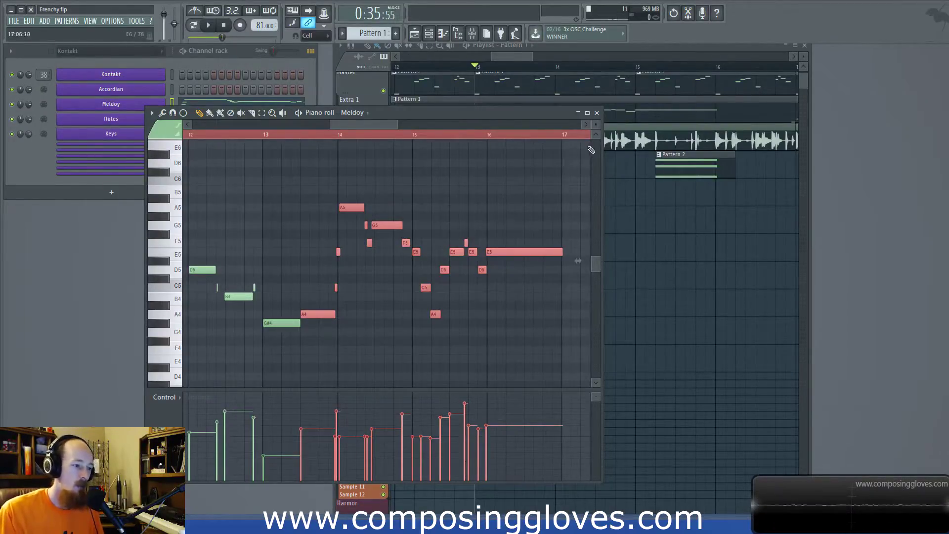
click(597, 113)
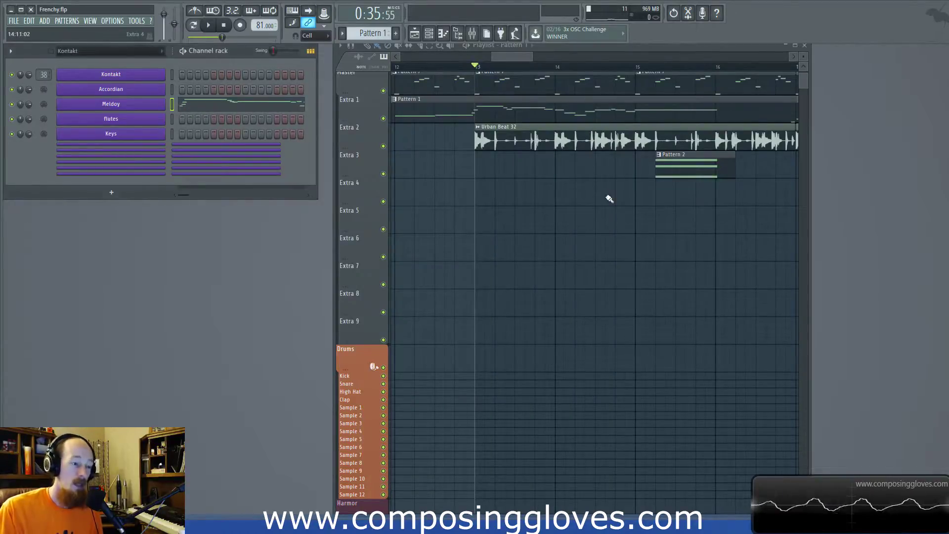
Step: Survey the arrangement of clips in the playlist and place the playlist position at bar 17
scroll(608, 197, down, 5)
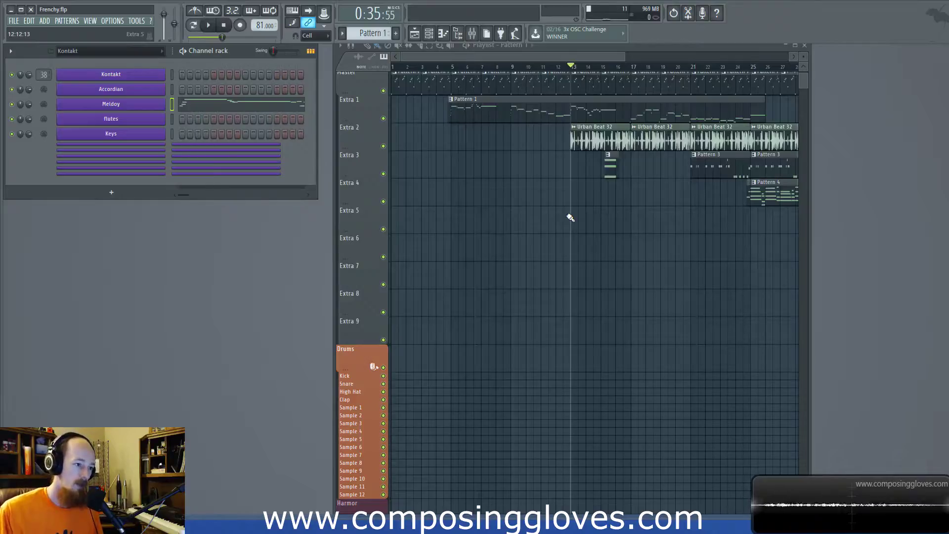
scroll(570, 217, up, 5)
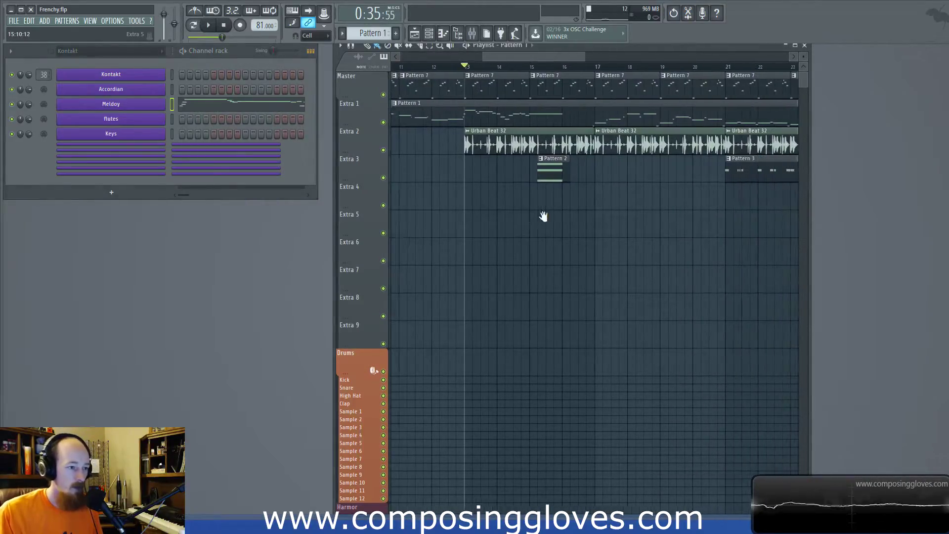
scroll(616, 182, down, 4)
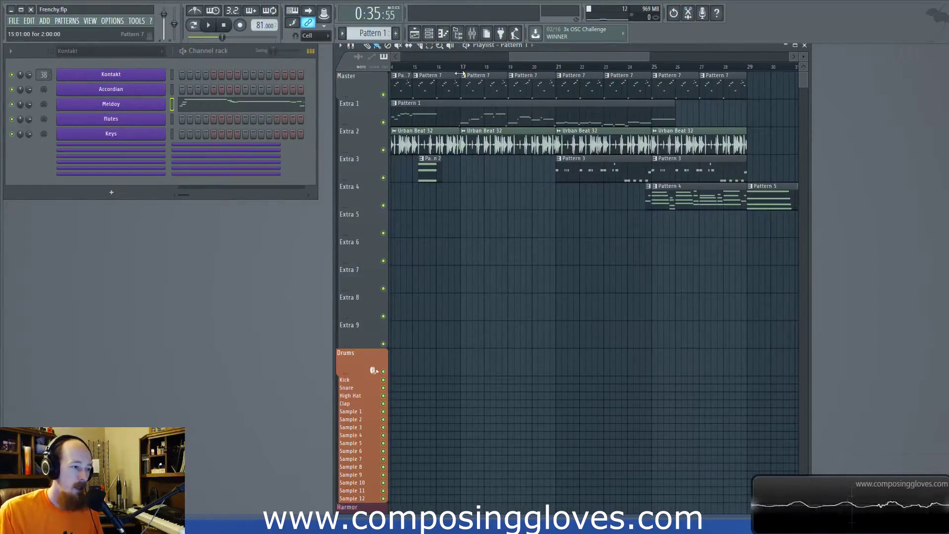
click(454, 68)
click(460, 67)
scroll(474, 104, left, 2)
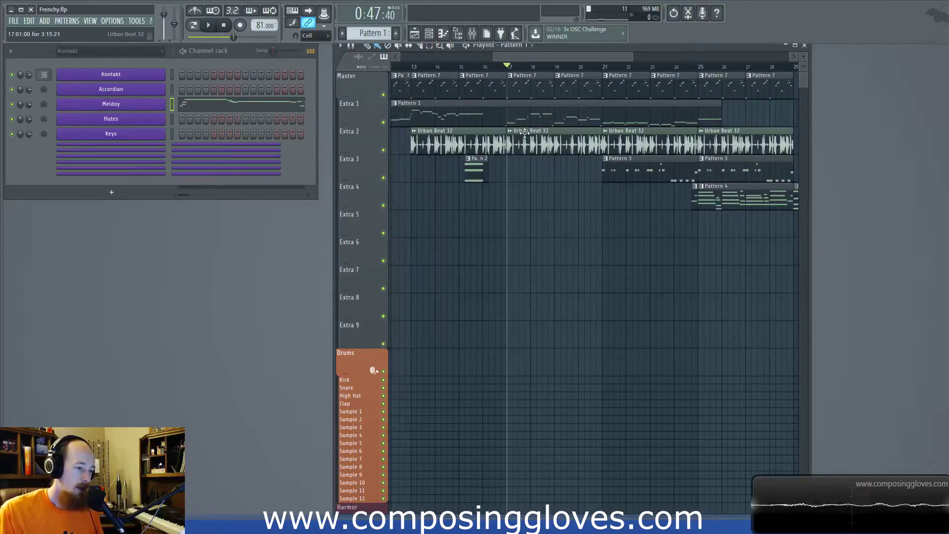
scroll(522, 150, left, 5)
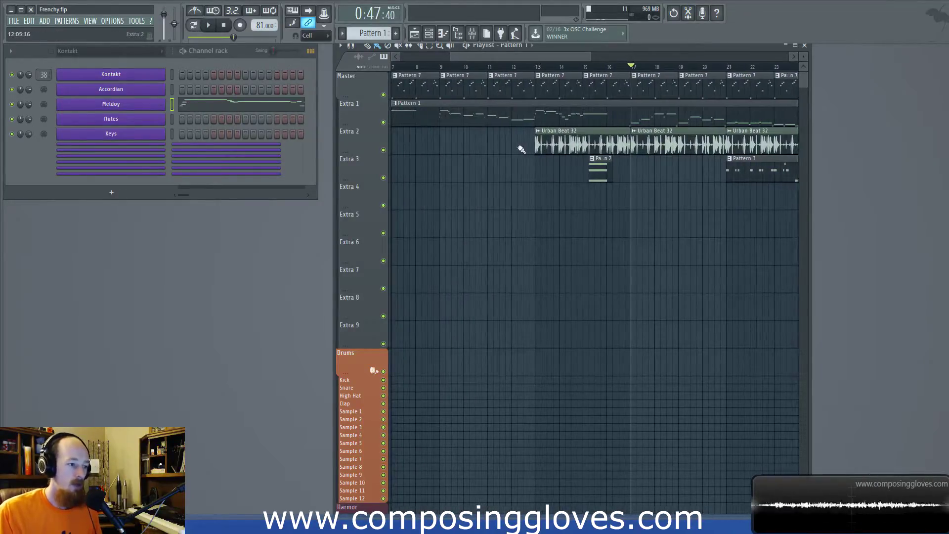
Step: Open the Meldoy notes of Pattern 1 and select the time range of bar 9 between the two phrases
double_click(440, 112)
scroll(440, 191, down, 4)
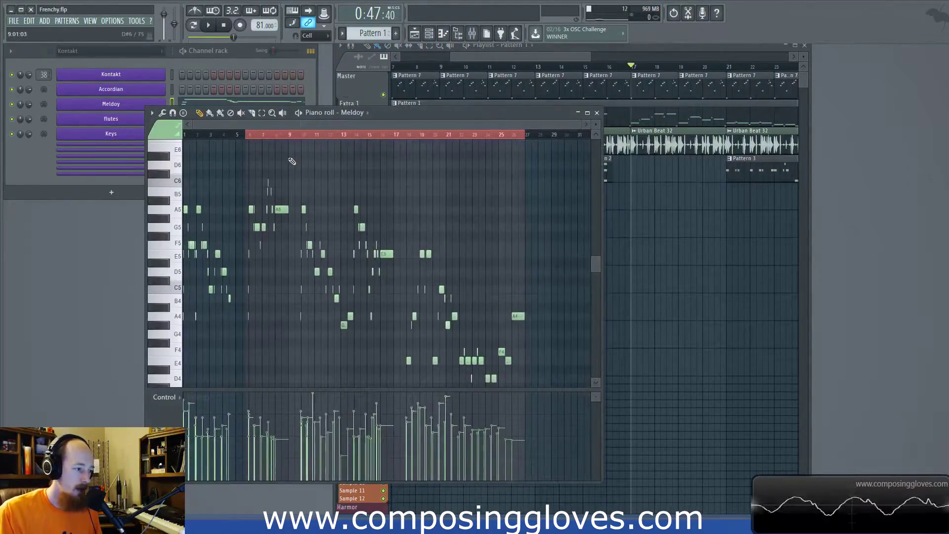
click(297, 135)
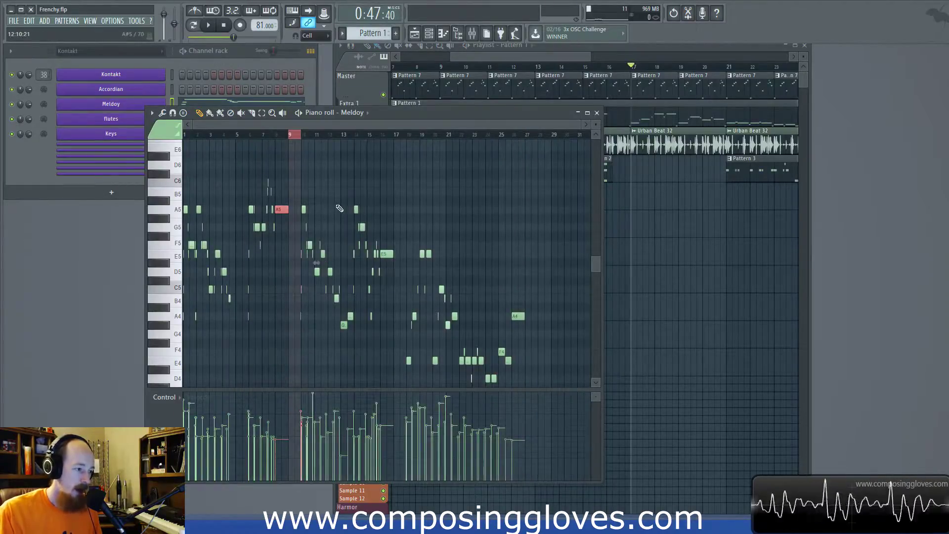
scroll(339, 208, up, 4)
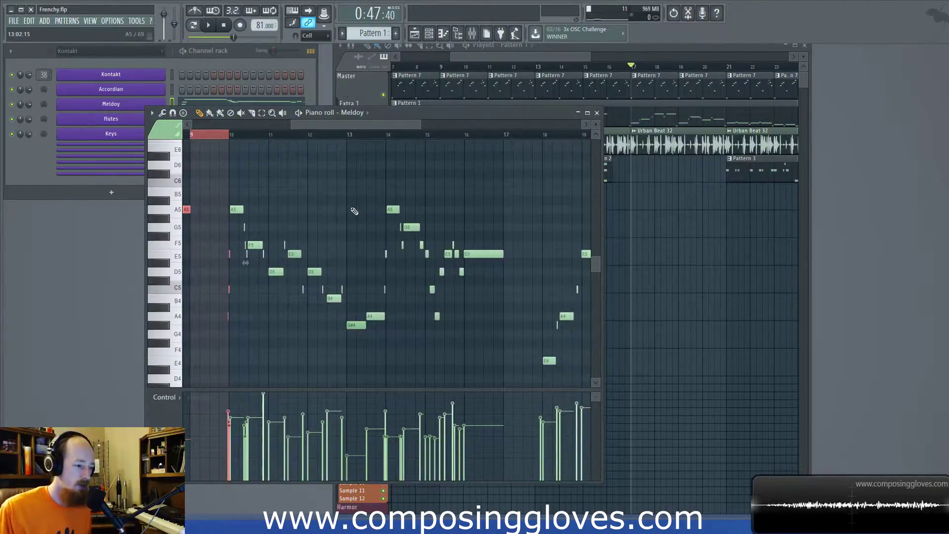
Step: Compare the two Meldoy phrases between bars 10 and 16 by selecting each, ending with the long E5 and the time range of bar 17
drag(240, 179, 349, 343)
drag(366, 178, 537, 363)
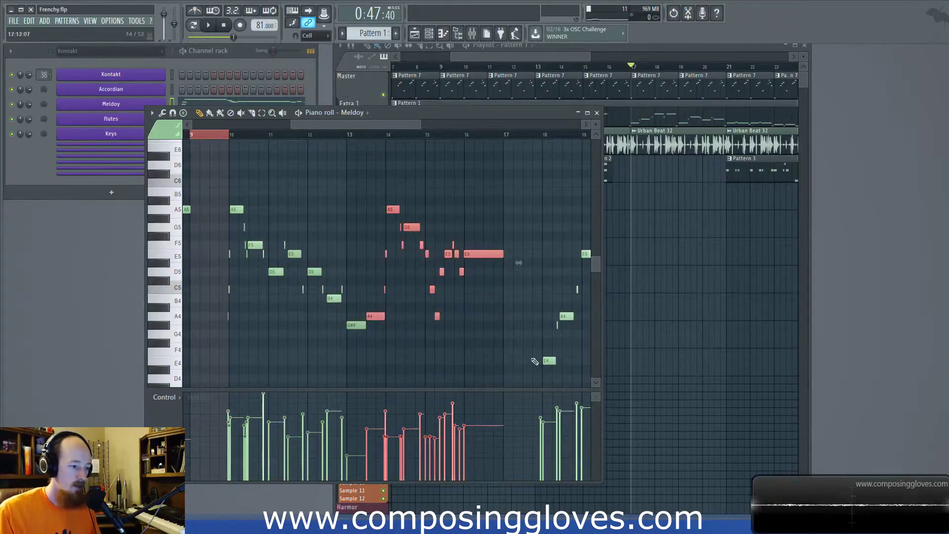
drag(233, 204, 390, 384)
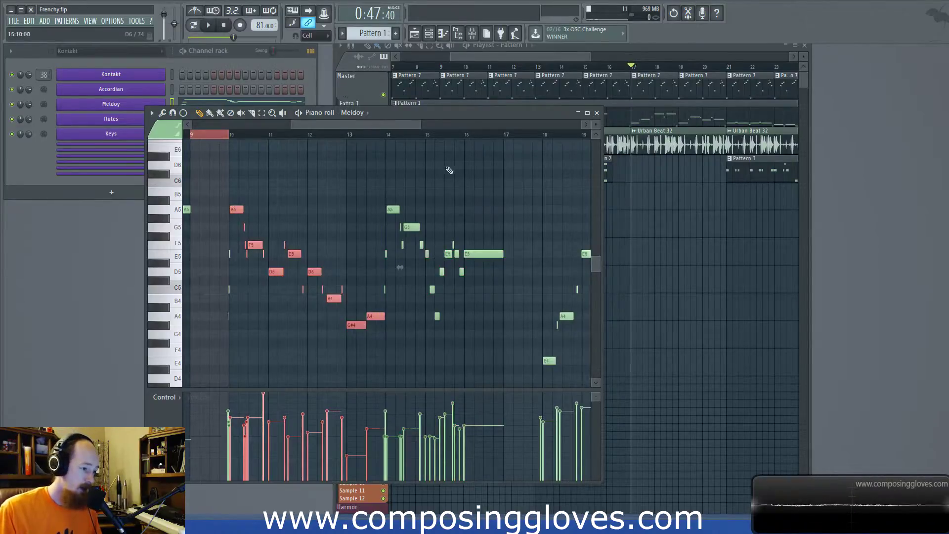
drag(396, 172, 558, 269)
drag(507, 135, 531, 136)
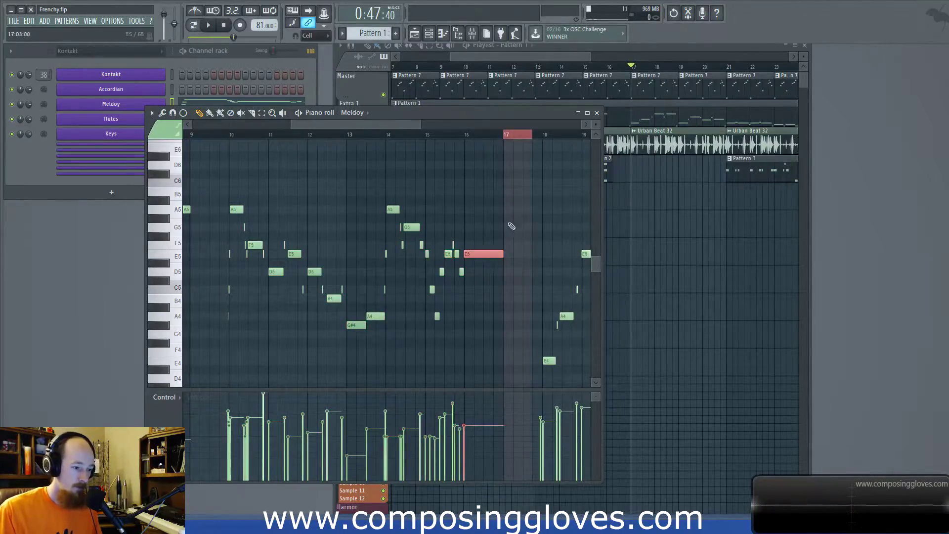
Step: Examine the Meldoy notes before and after the gap at bar 17 and clear the note and time selections
scroll(512, 228, up, 2)
scroll(546, 285, down, 3)
drag(550, 299, 416, 196)
scroll(413, 232, down, 1)
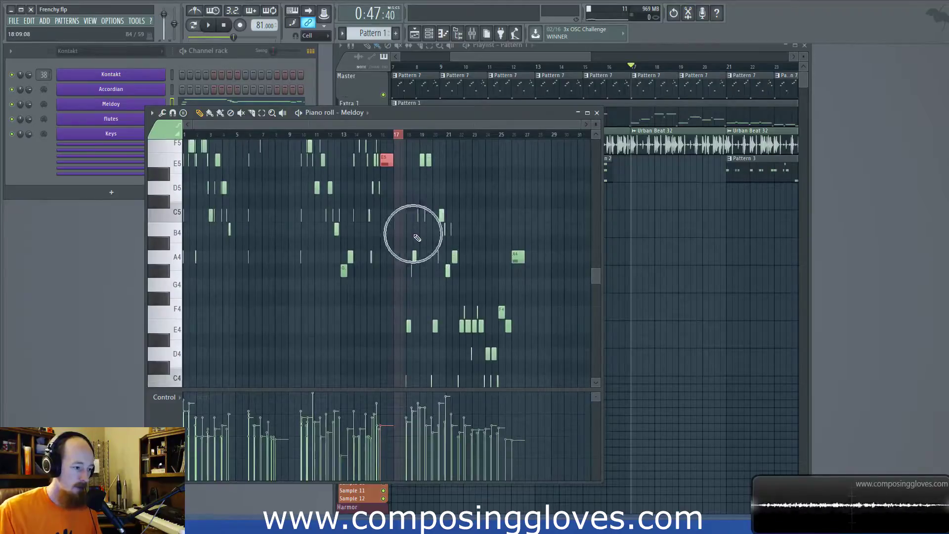
scroll(413, 232, down, 2)
scroll(411, 284, up, 5)
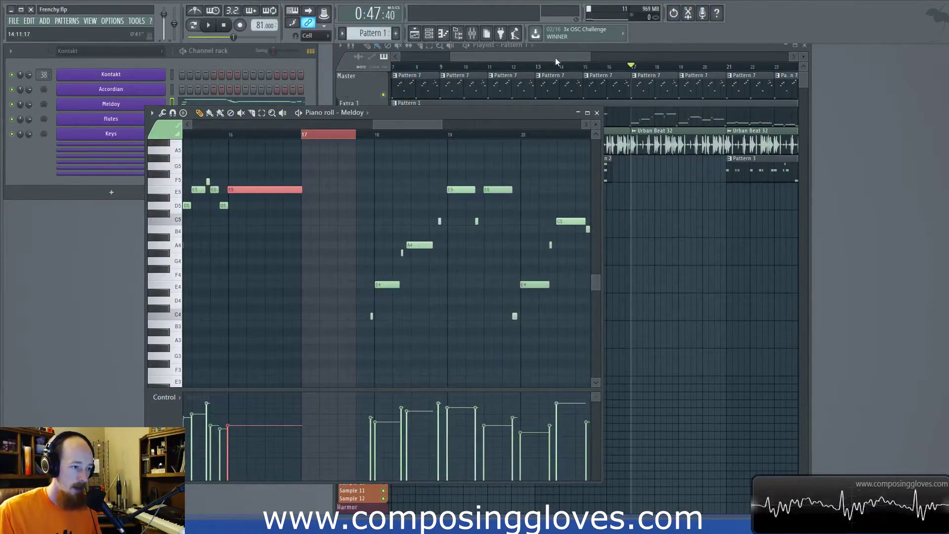
scroll(338, 243, down, 4)
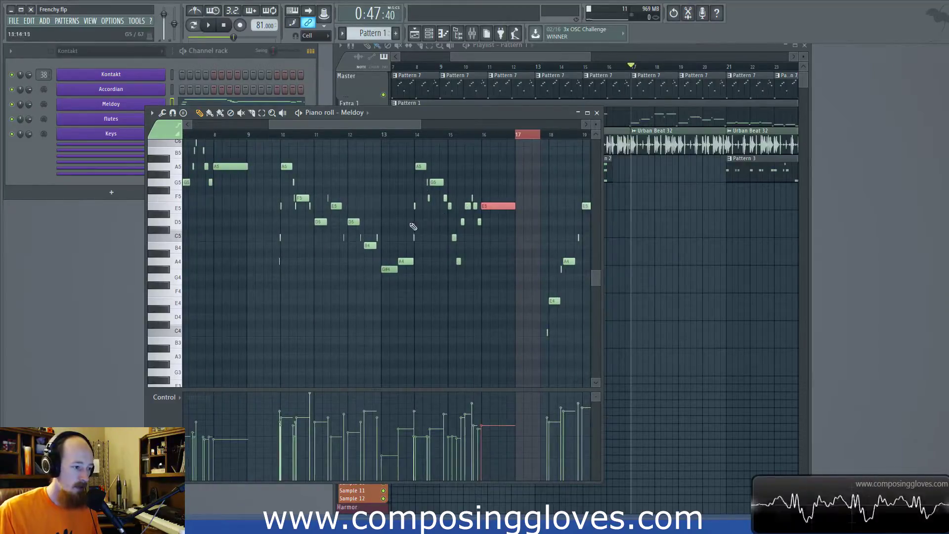
drag(408, 168, 440, 218)
key(ctrl+d)
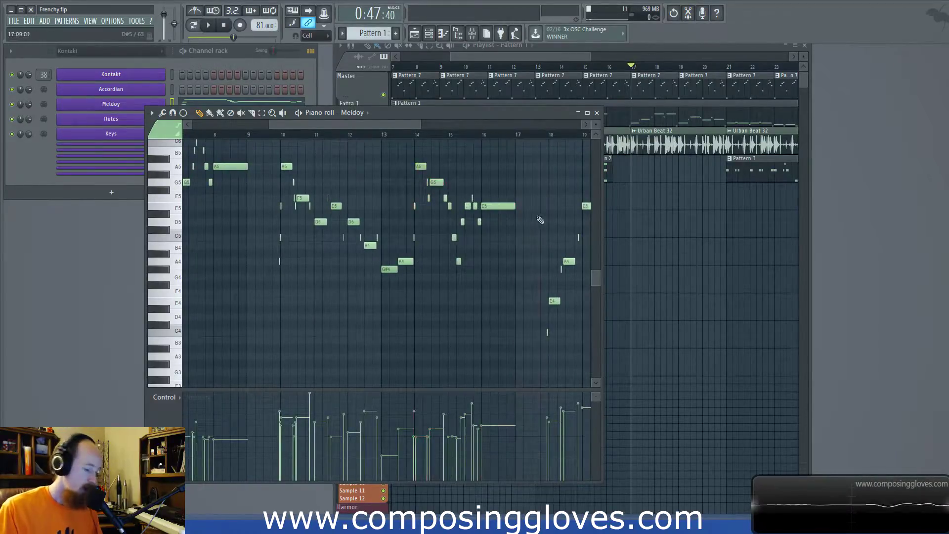
Step: Select the rising Meldoy phrase from the C4 just before bar 18 through the second E5 in bar 19
drag(507, 222, 383, 227)
scroll(453, 241, up, 4)
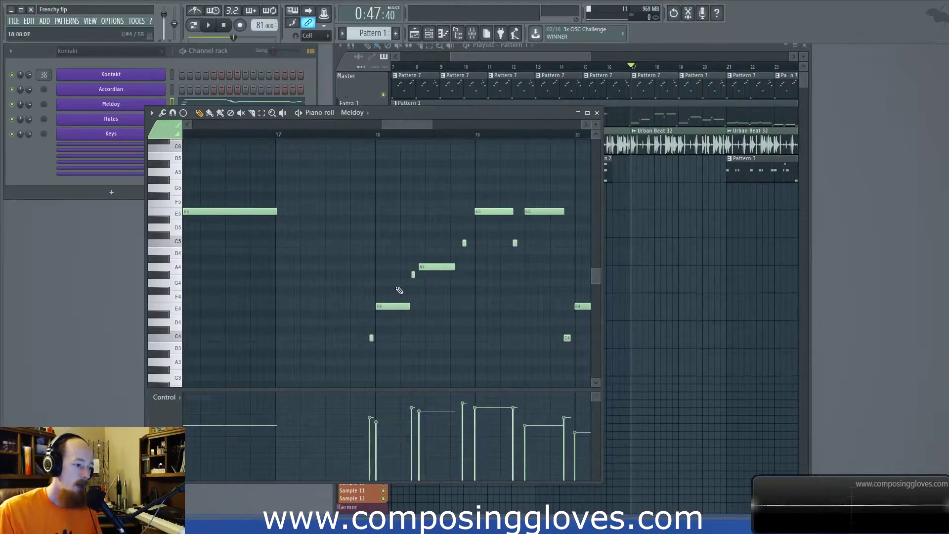
drag(360, 167, 544, 350)
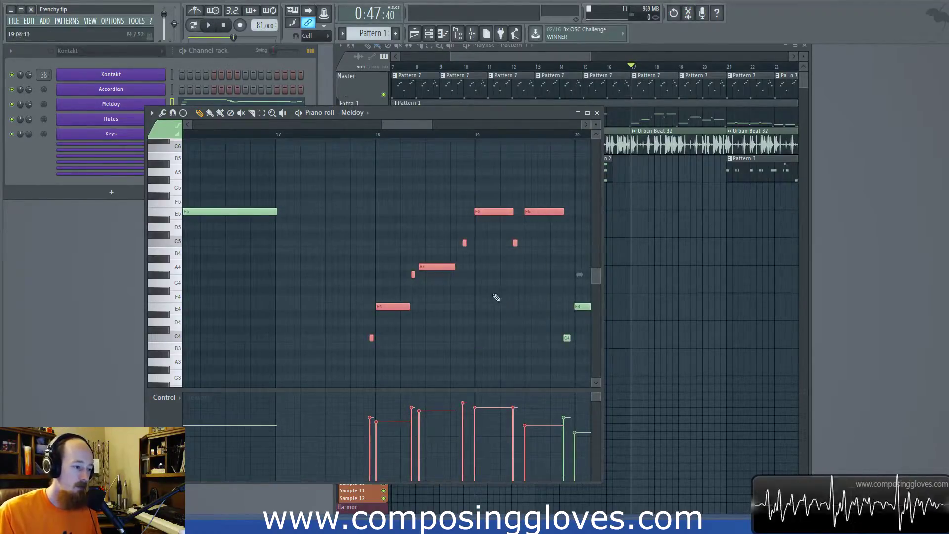
drag(529, 276, 398, 250)
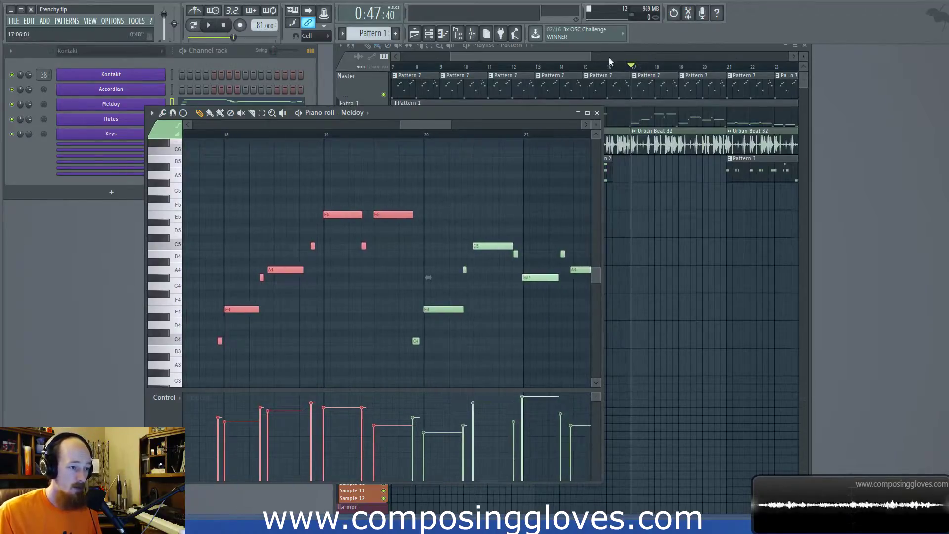
Step: Play the arrangement from bar 17 into bar 20, restarting it once, and stop playback
drag(562, 55, 585, 58)
key(space)
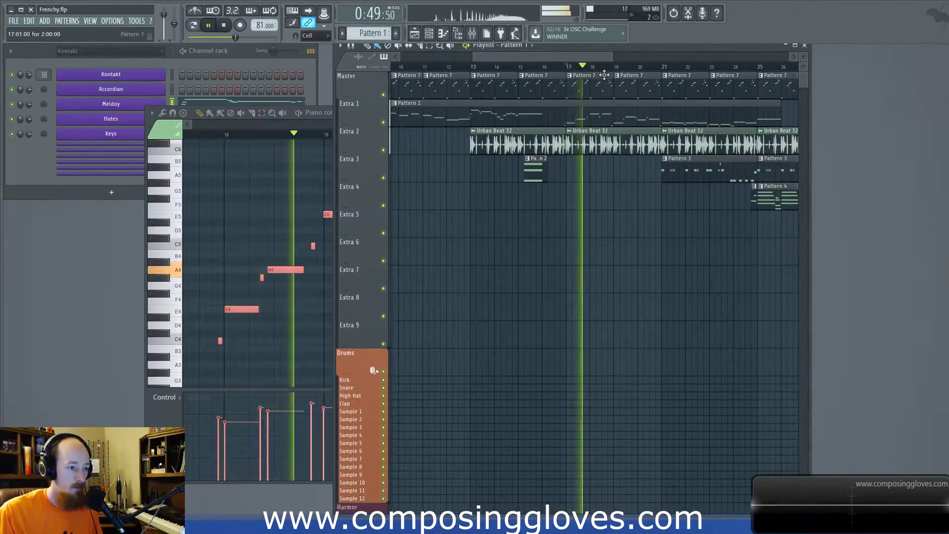
key(space)
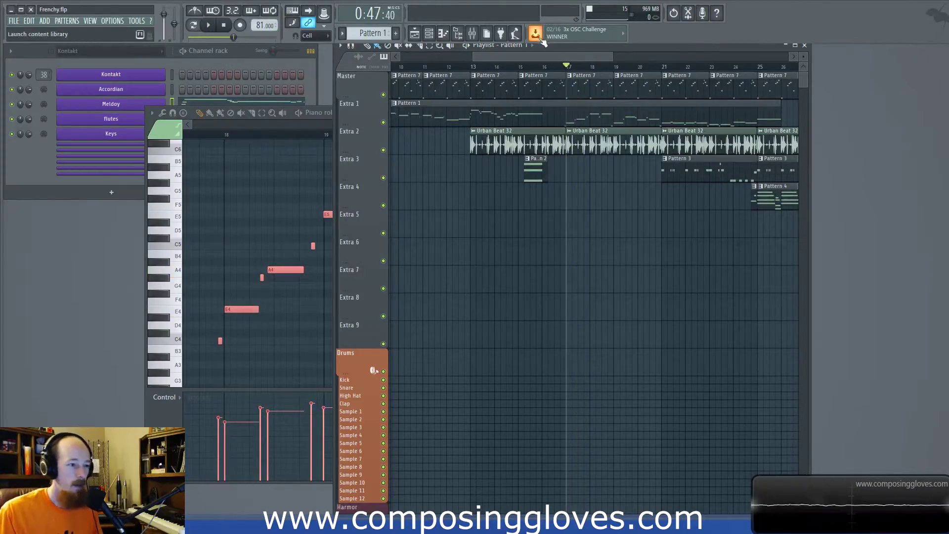
key(space)
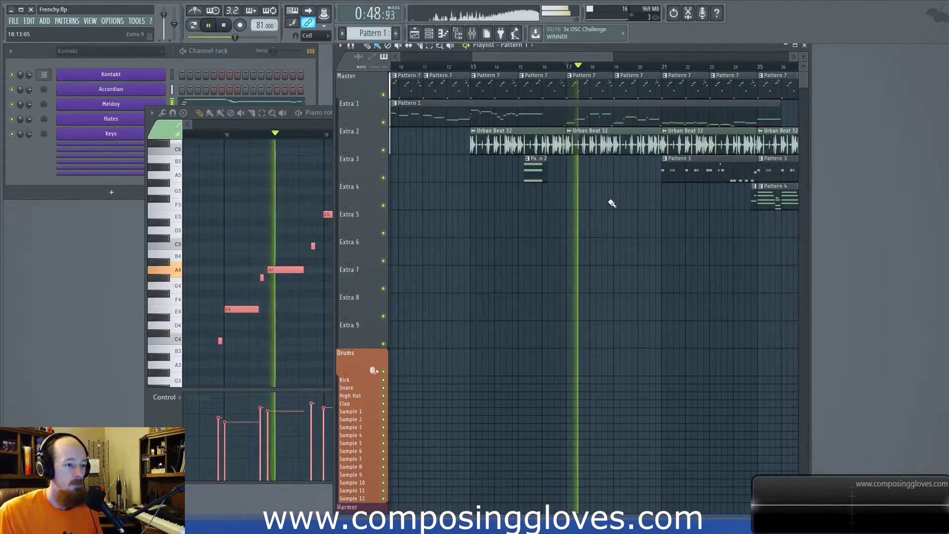
scroll(610, 205, up, 3)
drag(615, 198, 577, 184)
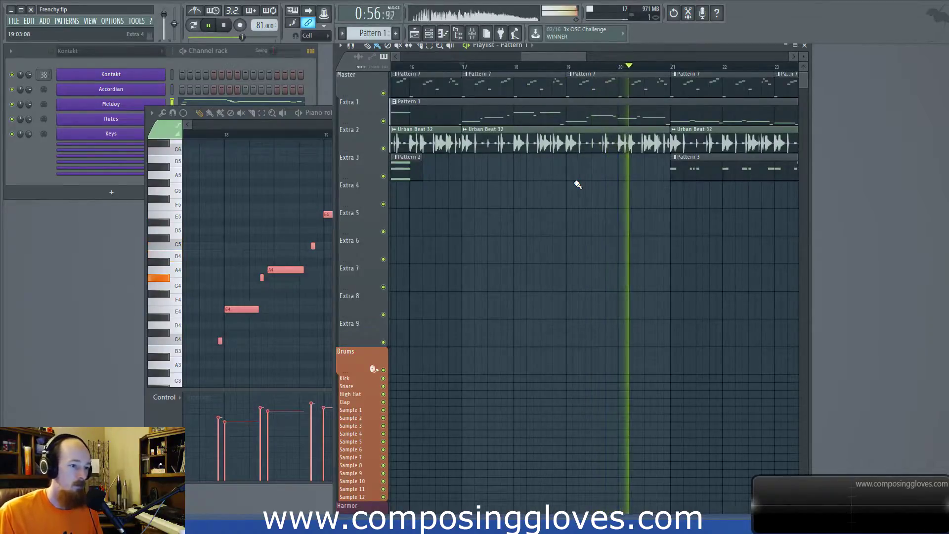
key(space)
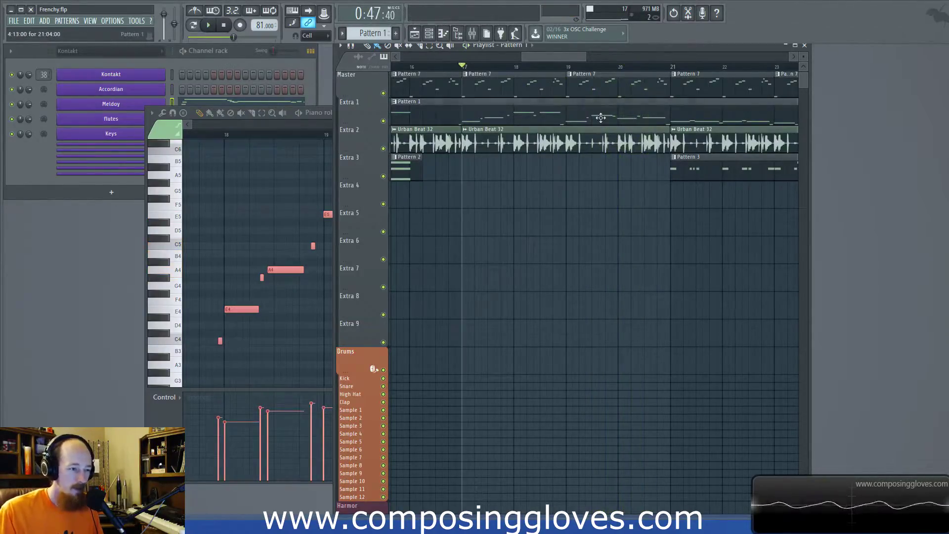
Step: Open the Meldoy notes of Pattern 1 and examine the phrases following the gap at bar 17
double_click(600, 117)
double_click(618, 122)
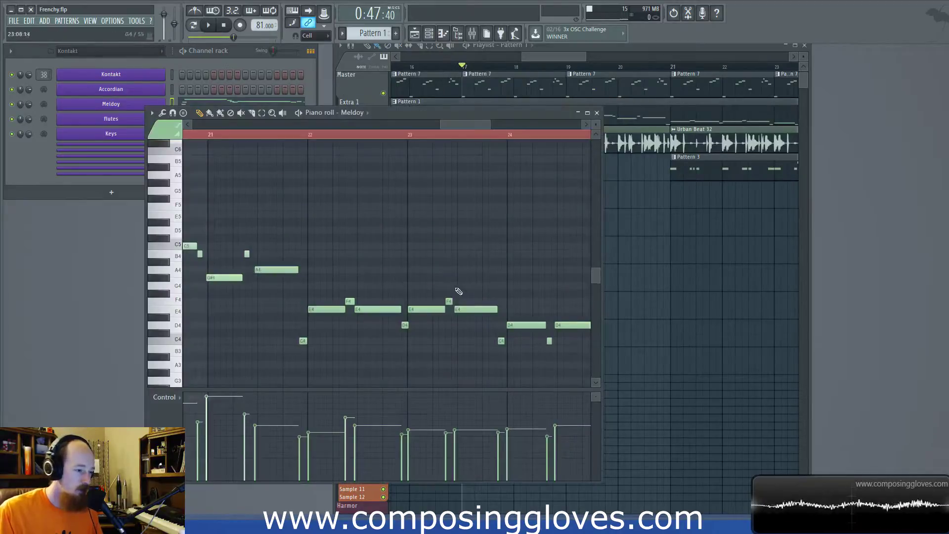
drag(457, 293, 411, 240)
scroll(409, 242, down, 5)
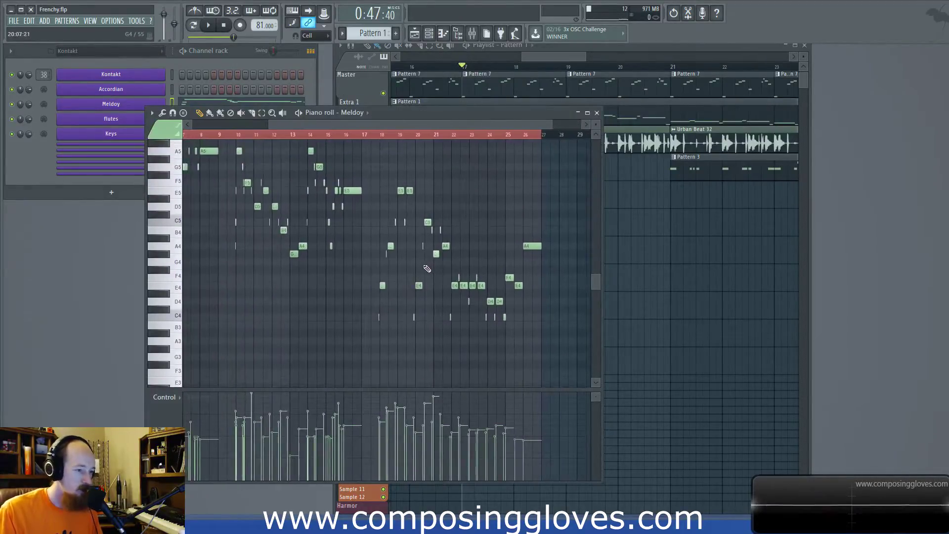
scroll(423, 264, up, 4)
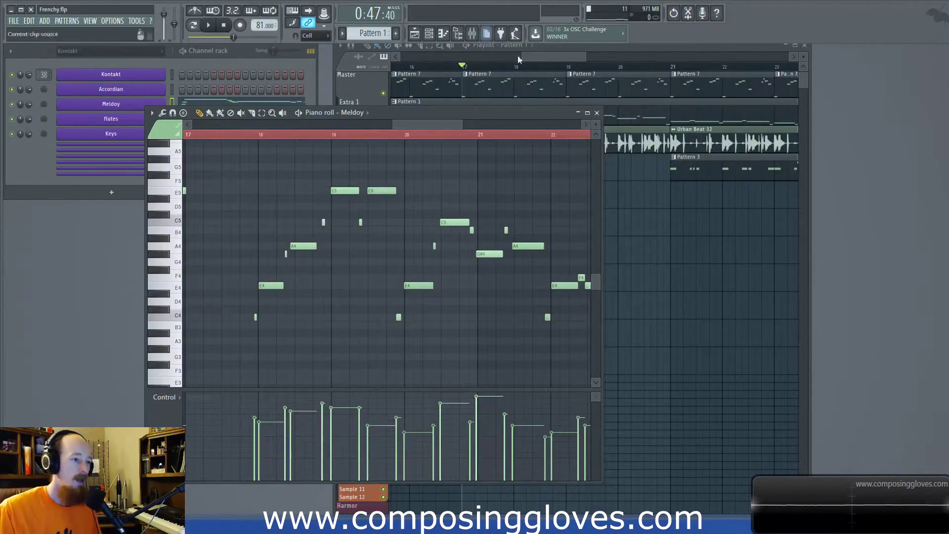
Step: Return to the playlist, inspect the Pattern 7 and Pattern 1 clips between bars 17 and 21, and clear the clip selection
click(541, 103)
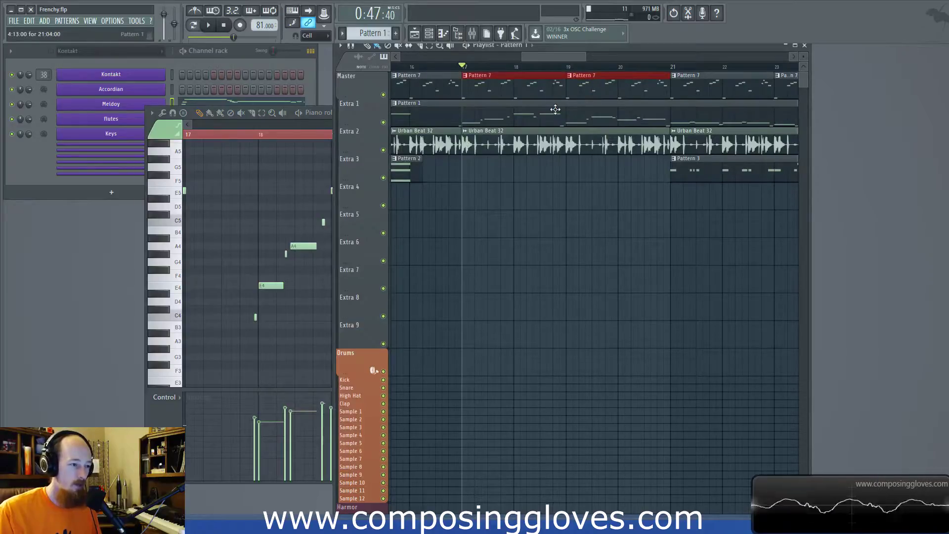
click(613, 94)
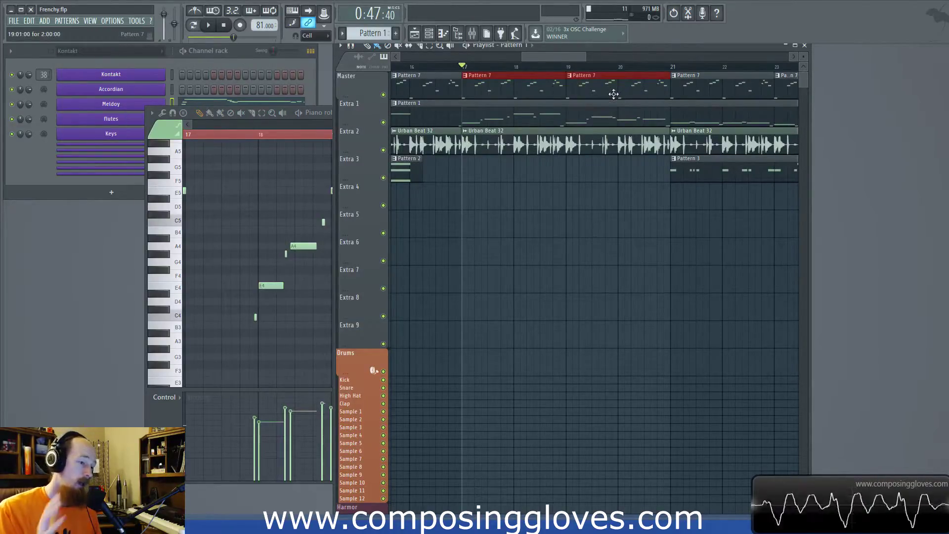
click(615, 115)
click(632, 179)
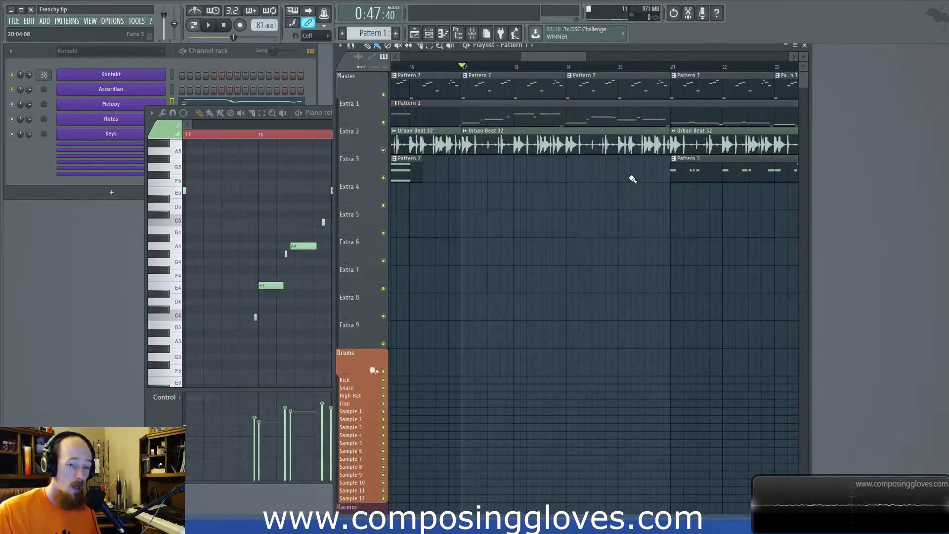
Step: Place the playlist position at bar 21 and survey the clips before and after it
scroll(603, 183, right, 3)
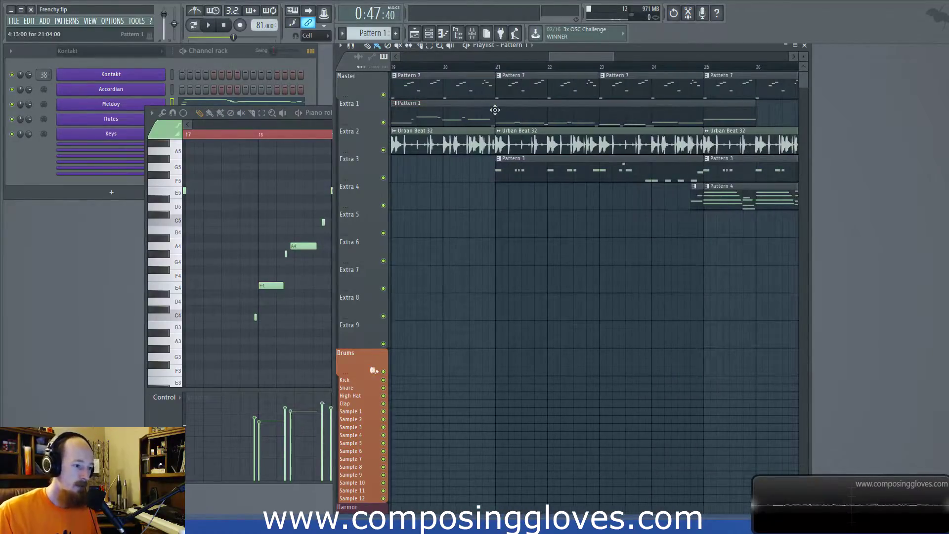
click(500, 68)
scroll(548, 223, down, 5)
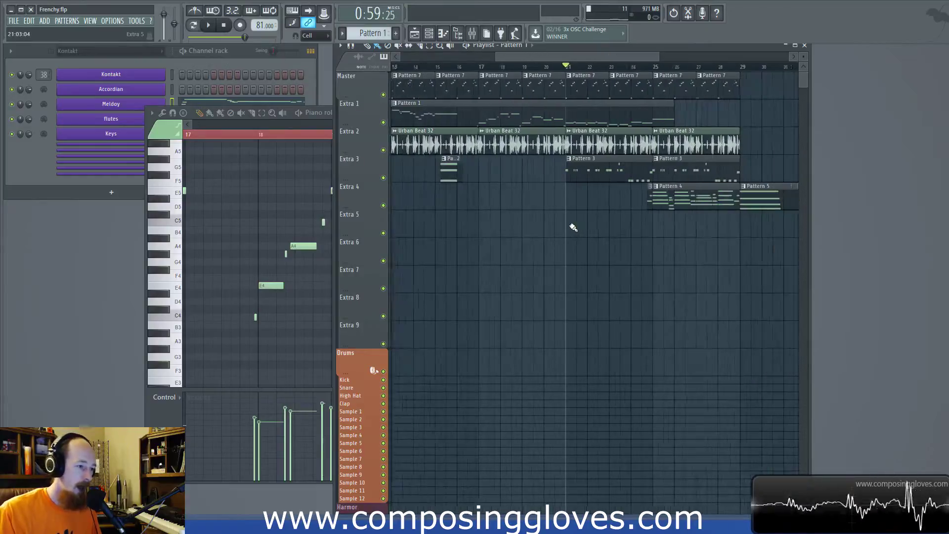
scroll(568, 198, up, 5)
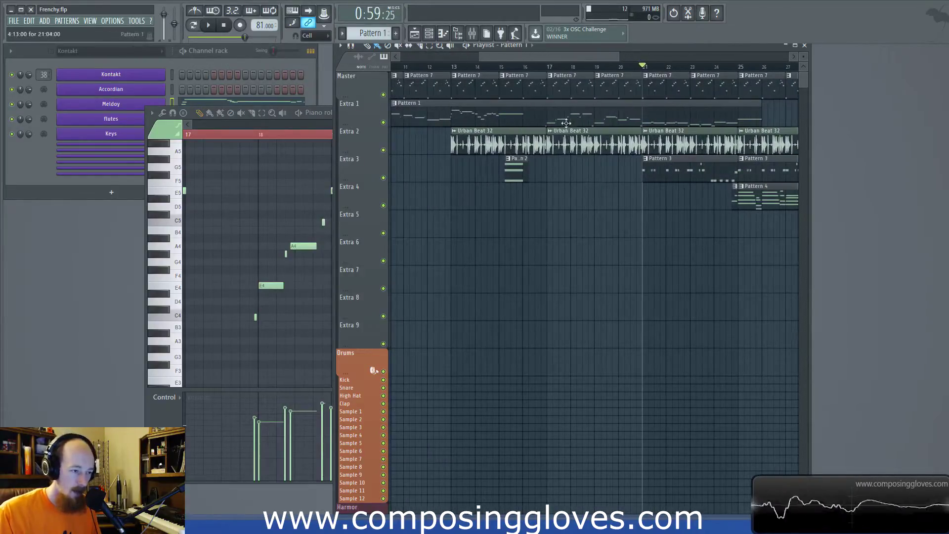
scroll(628, 178, right, 3)
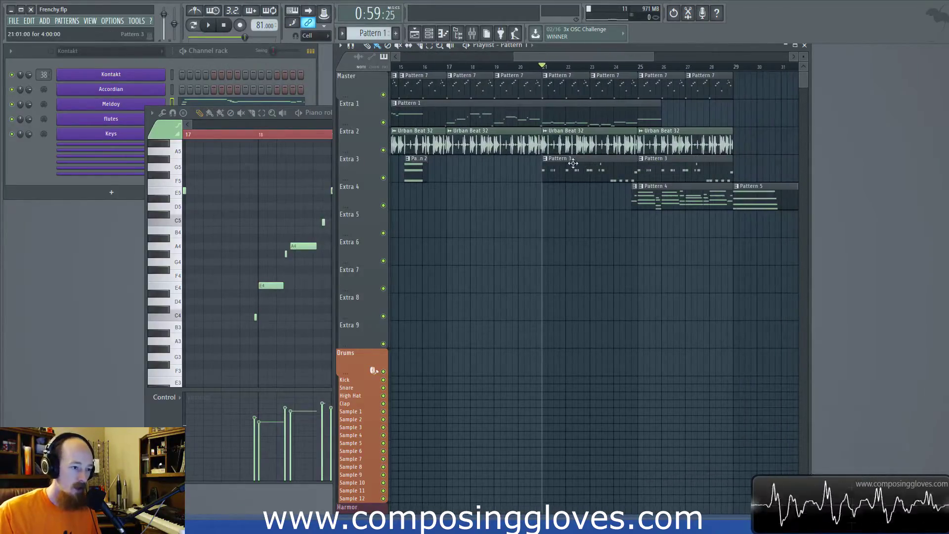
Step: Compare the Sub Bass notes of Pattern 3 with the Meldoy notes of Pattern 1 from bar 21 onward and close the piano roll
double_click(591, 171)
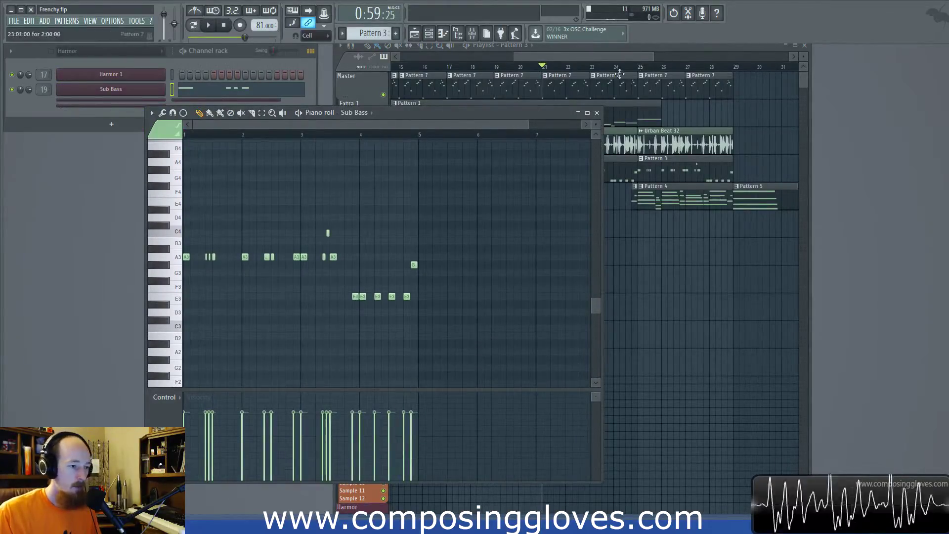
click(559, 58)
double_click(579, 119)
drag(272, 271, 464, 273)
scroll(435, 272, right, 2)
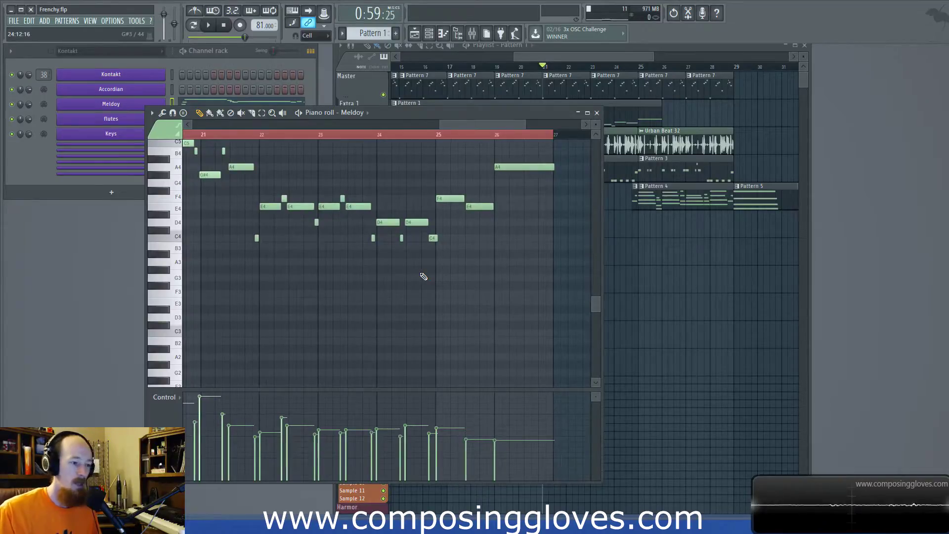
click(596, 113)
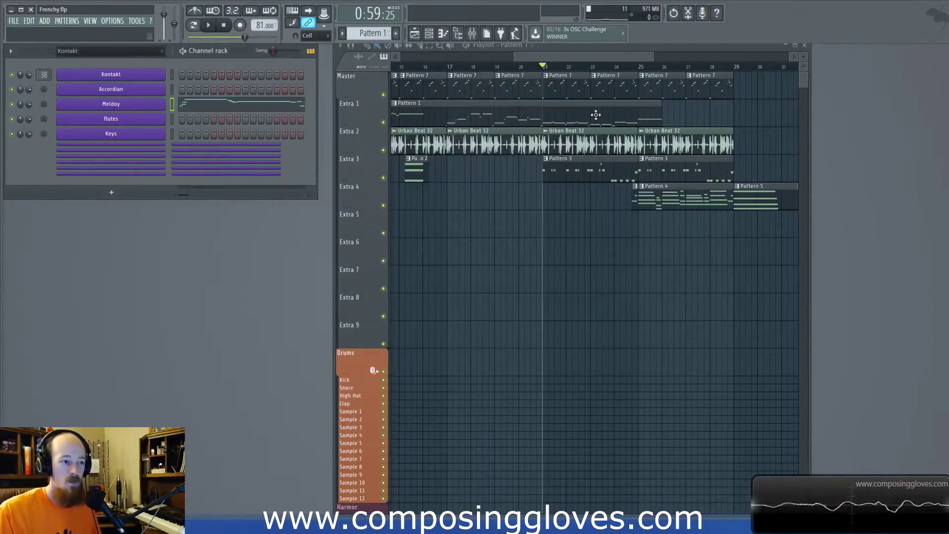
Step: Open the Sub Bass notes of Pattern 3 and examine the bass line across its four bars
double_click(589, 180)
drag(324, 282, 350, 301)
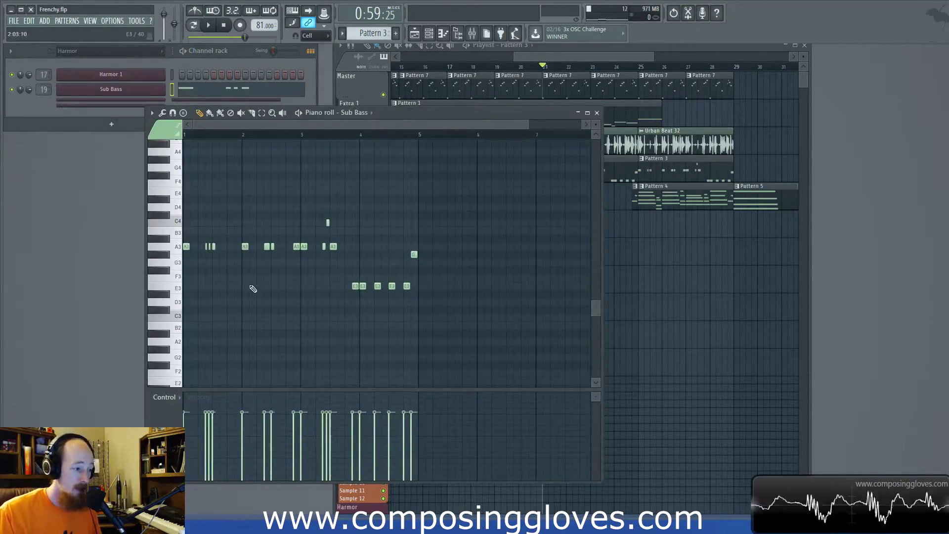
scroll(252, 288, up, 2)
drag(252, 288, 348, 286)
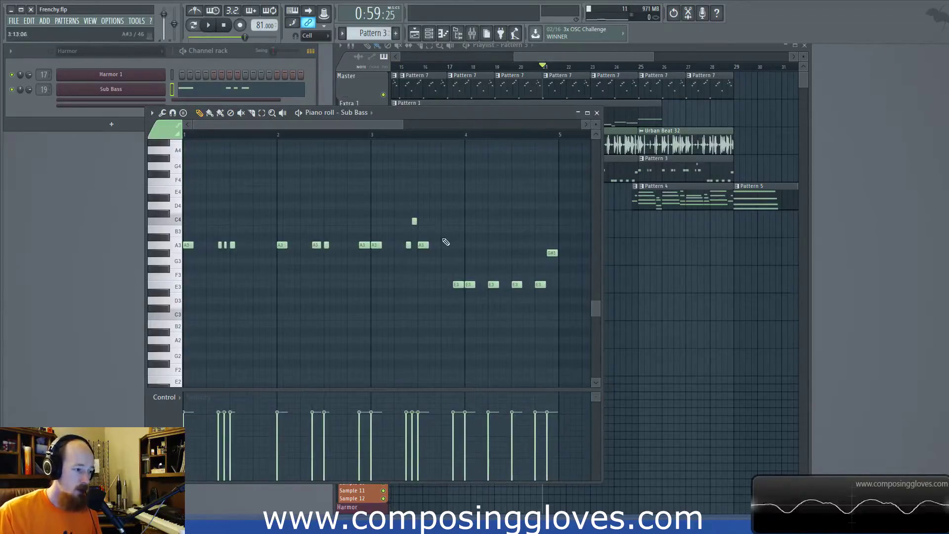
Step: Audition the A3 and E3 keys with the Sub Bass sound and close its piano roll
click(178, 253)
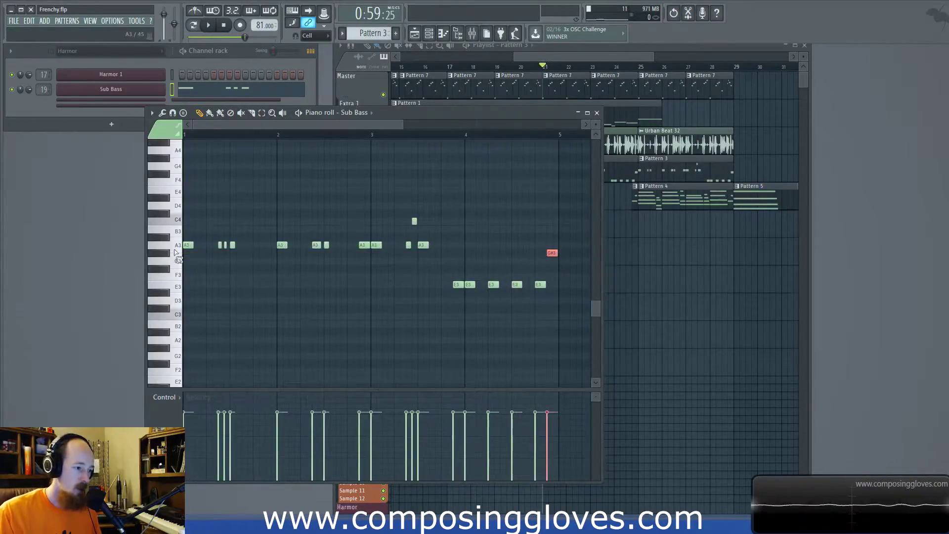
click(178, 285)
click(178, 246)
click(178, 287)
click(597, 113)
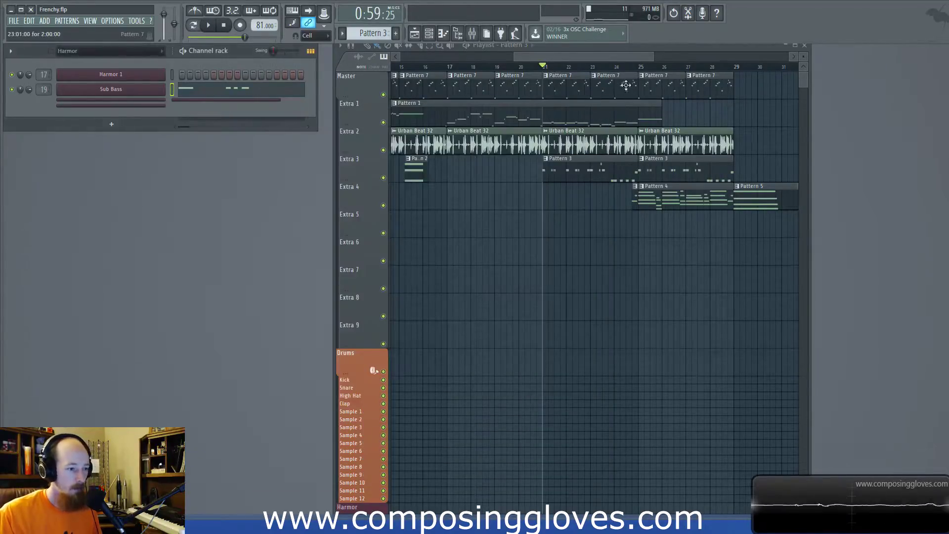
Step: Survey the playlist clips from bar 17 through the end of Pattern 5
scroll(615, 70, down, 6)
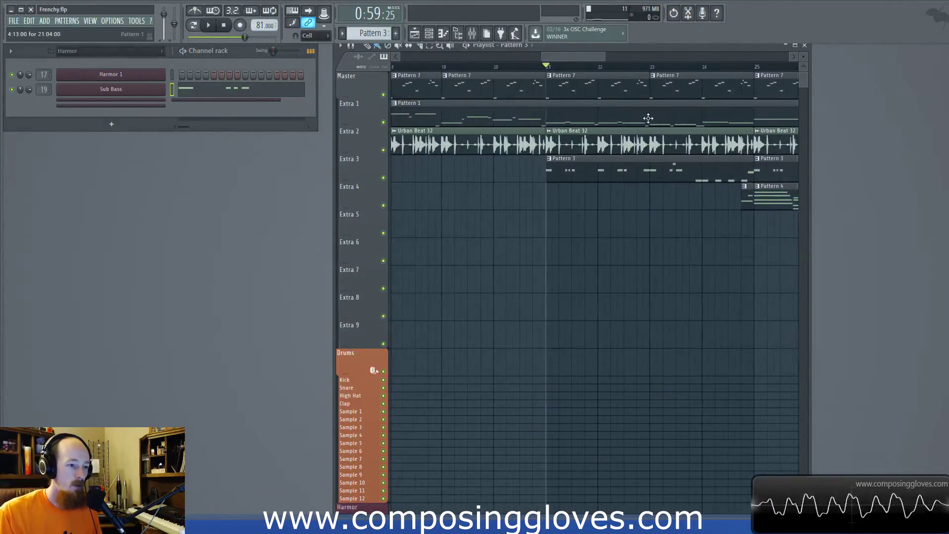
scroll(638, 125, up, 5)
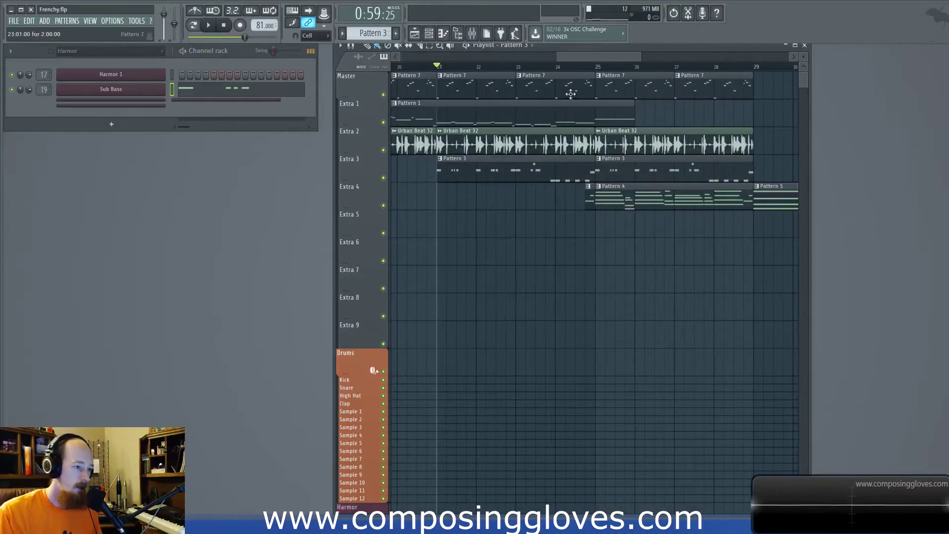
drag(625, 103, 561, 123)
scroll(559, 126, down, 3)
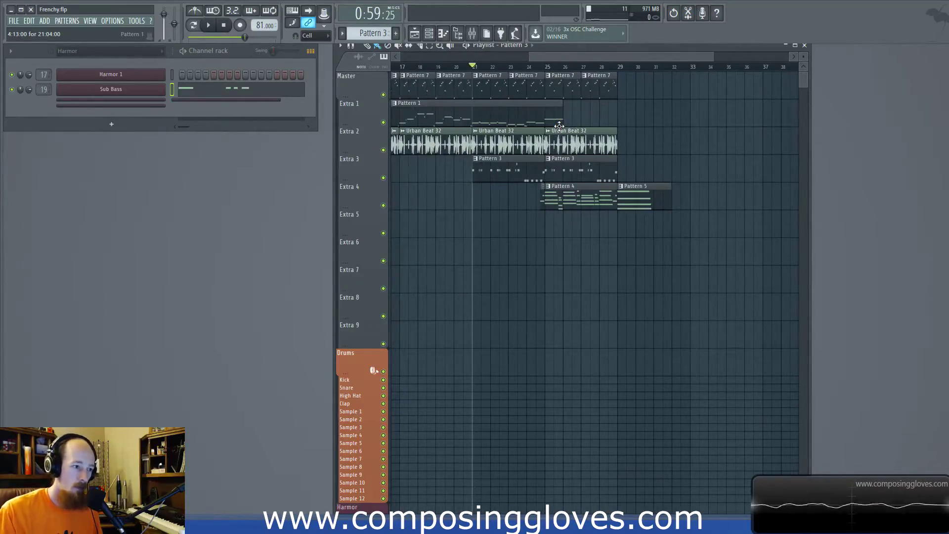
Step: Select the Pattern 1 clip on Extra 1 and inspect how the playlist clips line up from bar 19 onward
scroll(559, 126, down, 3)
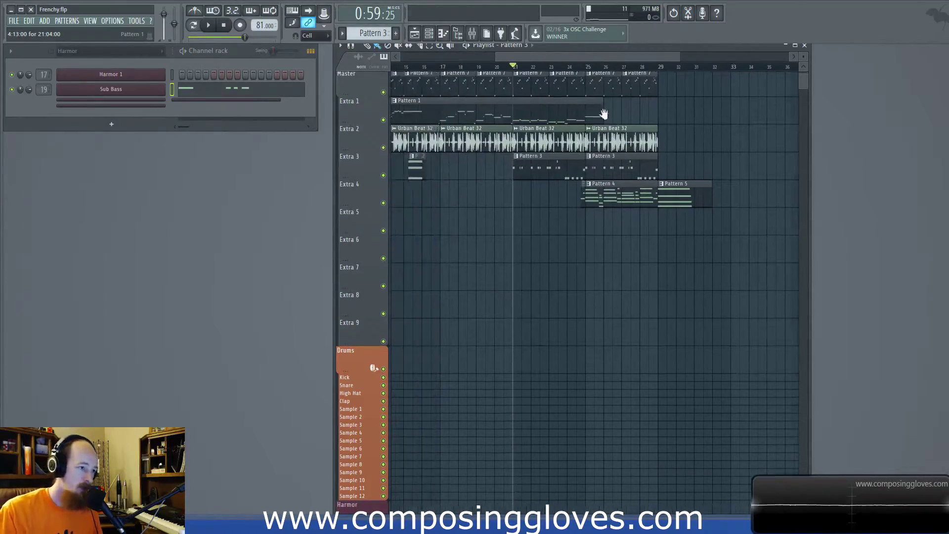
click(593, 96)
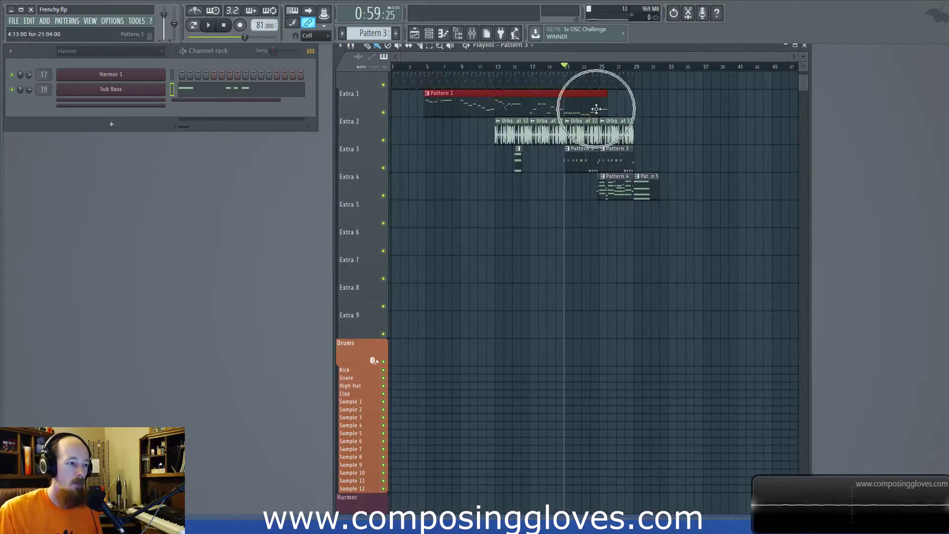
scroll(593, 96, up, 4)
drag(506, 128, 567, 245)
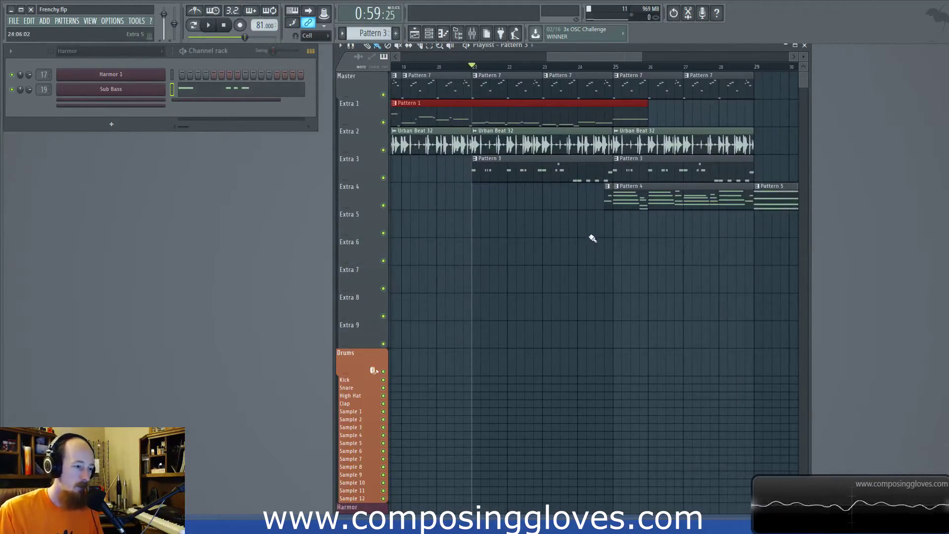
Step: Play the song from bar 19 until about bar 27, through the entries of Pattern 3 and Pattern 4, and stop playback
drag(433, 88, 455, 85)
click(424, 67)
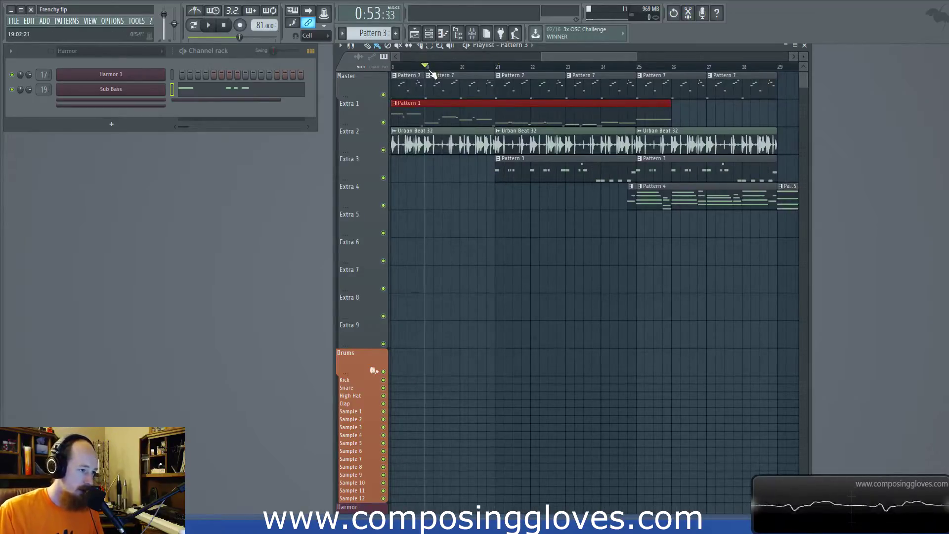
key(space)
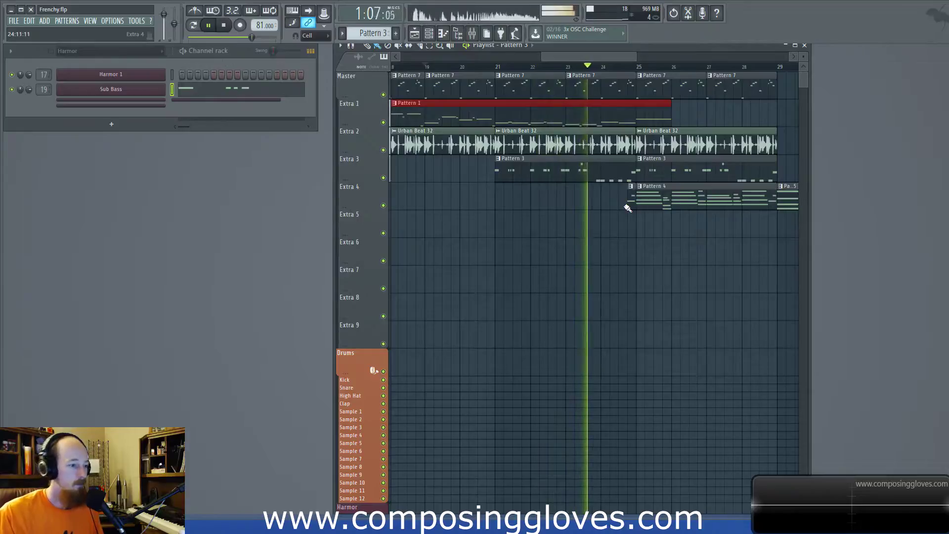
drag(656, 208, 600, 213)
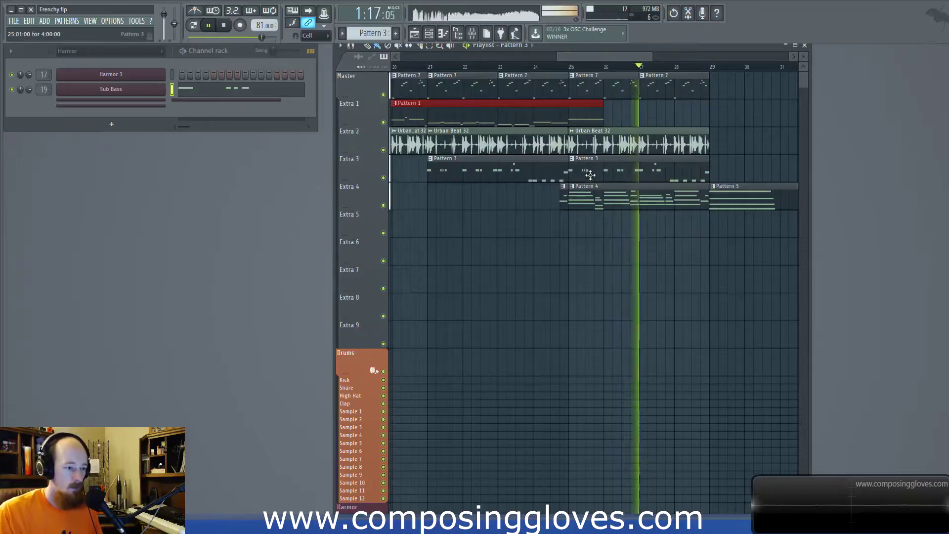
key(space)
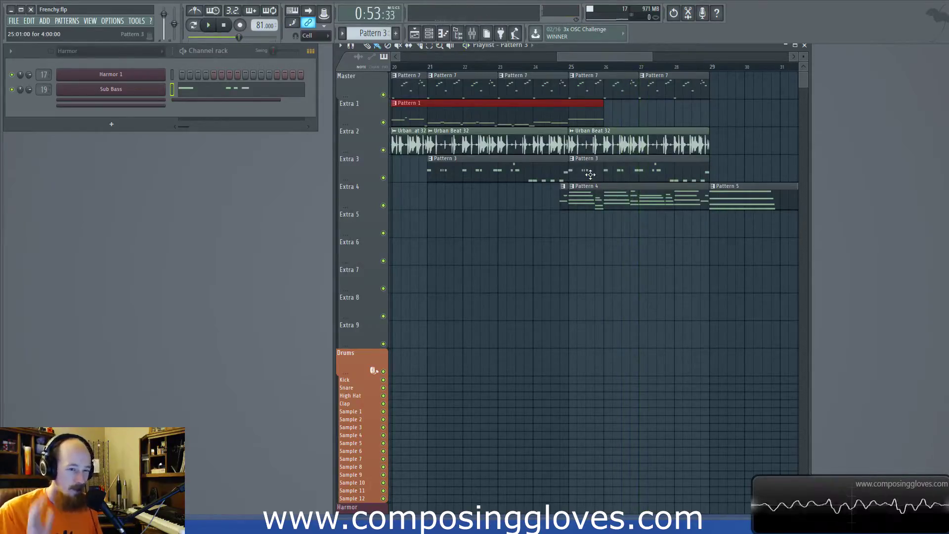
Step: Open the Meldoy notes of Pattern 1 and examine the closing phrase from bar 22 against the whole melody
double_click(548, 122)
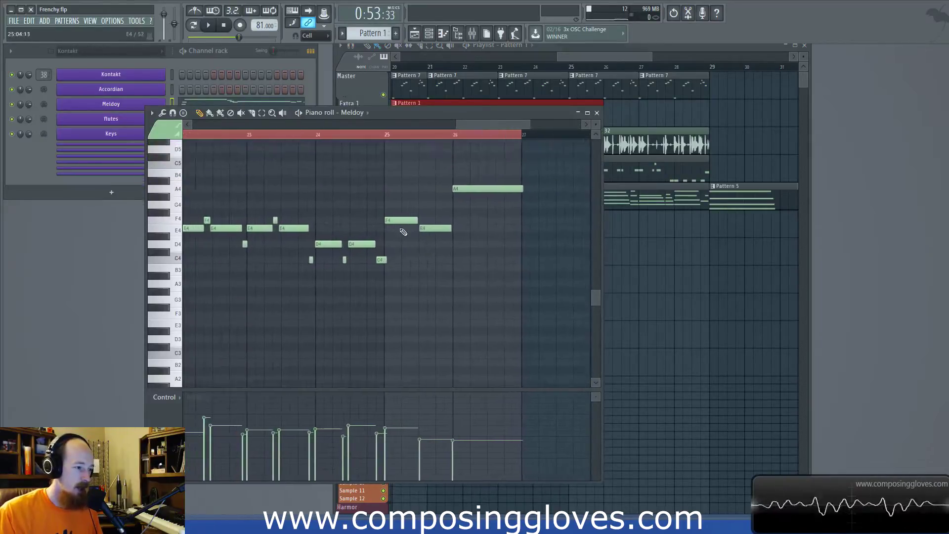
drag(395, 209, 514, 162)
ctrl+click(491, 210)
drag(428, 217, 609, 231)
scroll(472, 242, down, 3)
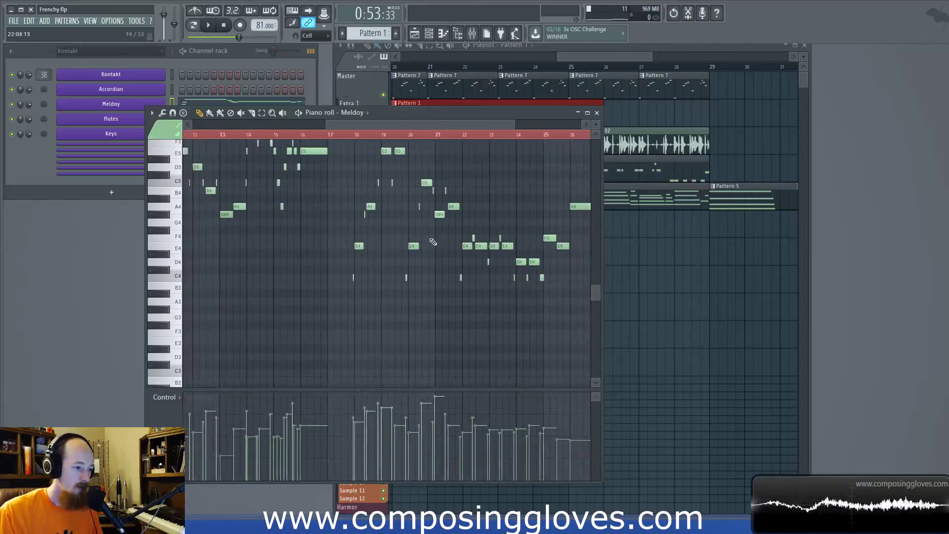
scroll(470, 243, down, 3)
scroll(368, 307, up, 3)
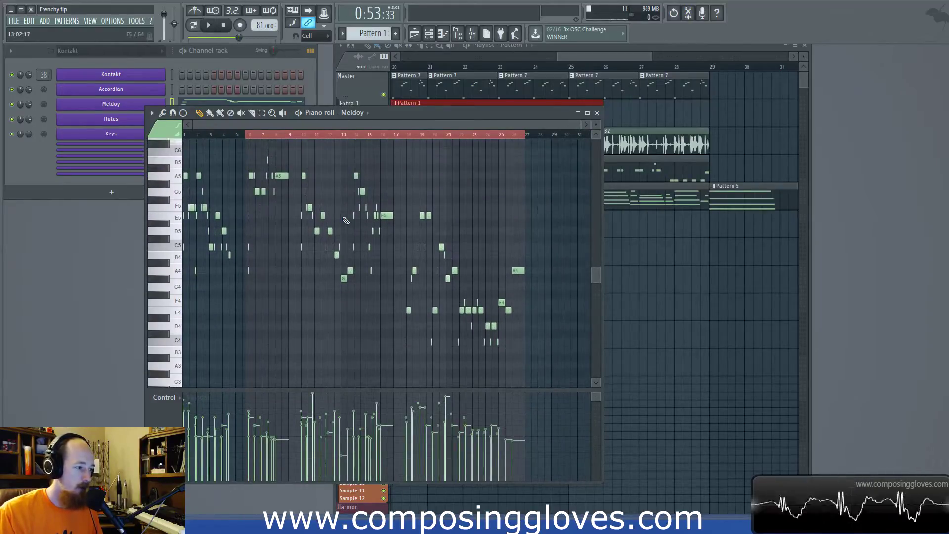
Step: Highlight the melody notes from bar 6 to 16, and those from bar 17 to 22, to compare the sections
drag(252, 137, 386, 136)
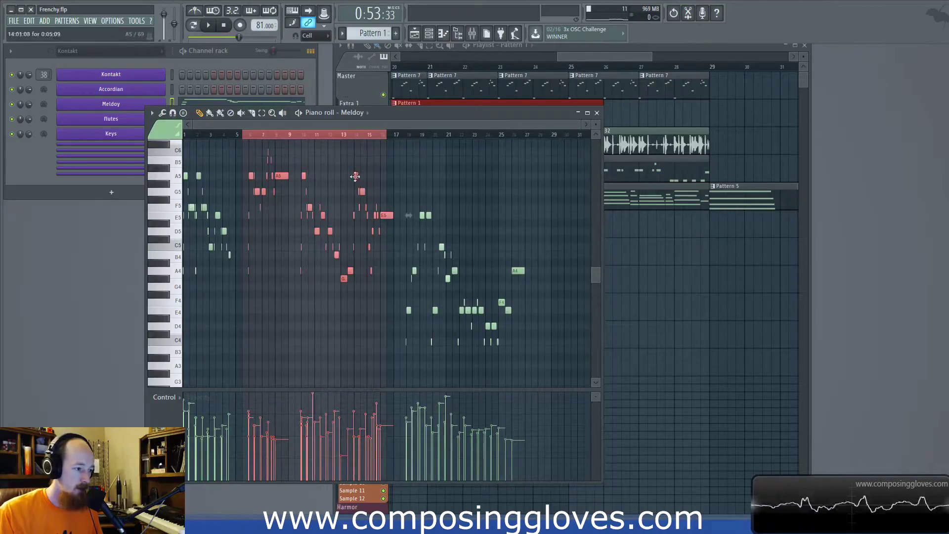
scroll(355, 178, up, 5)
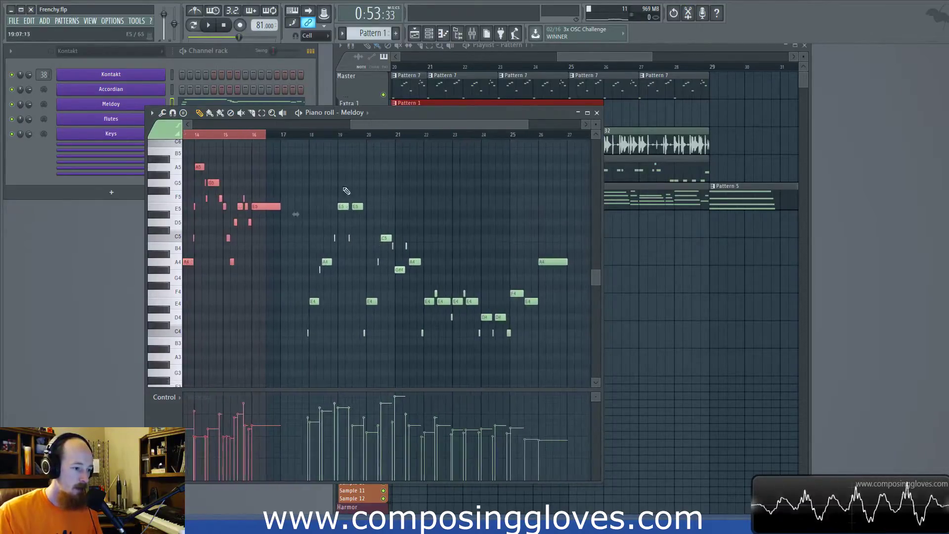
drag(288, 136, 430, 157)
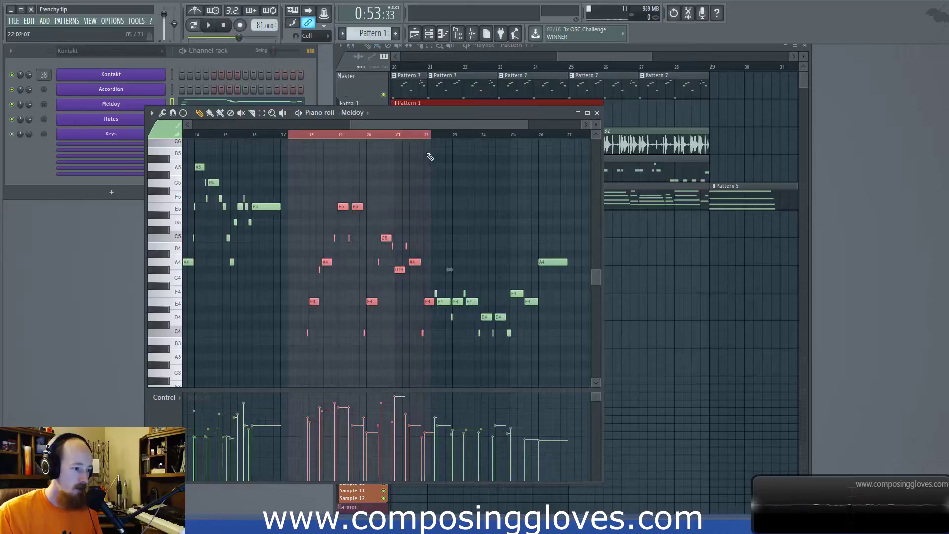
drag(369, 250, 529, 273)
Step: Mark the phrases around bars 13 to 15 and bars 6 to 7, and select the upper notes from bar 22 to the melody's end
scroll(310, 218, left, 3)
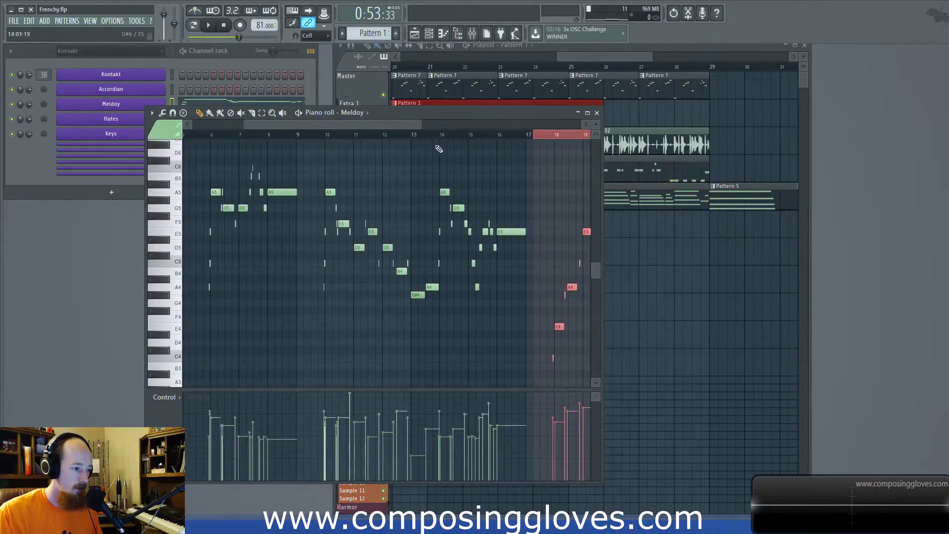
drag(421, 138, 488, 147)
drag(203, 137, 262, 138)
drag(520, 246, 202, 228)
drag(349, 221, 600, 307)
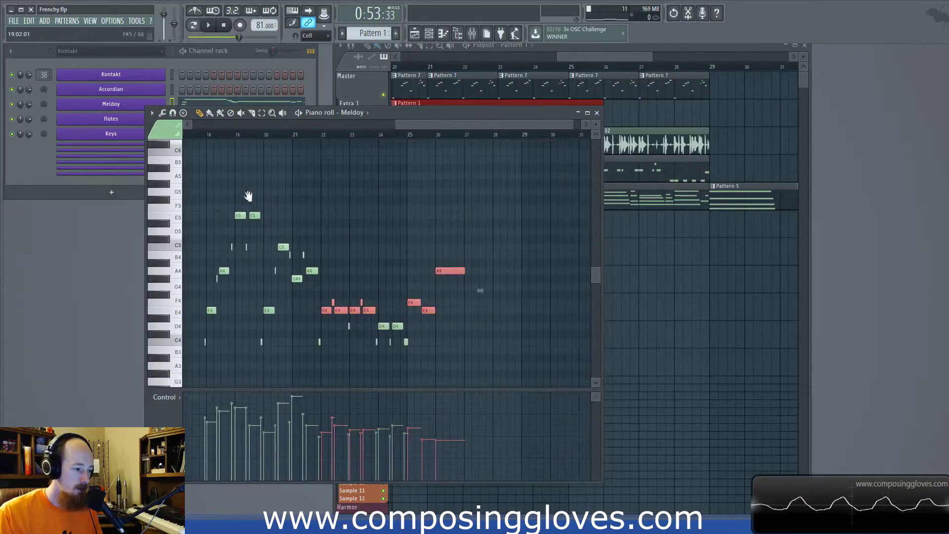
Step: Compare the descending phrase of bars 10 to 13 with the notes from bar 17 onward and close the Meldoy piano roll
scroll(346, 239, left, 11)
drag(312, 140, 418, 146)
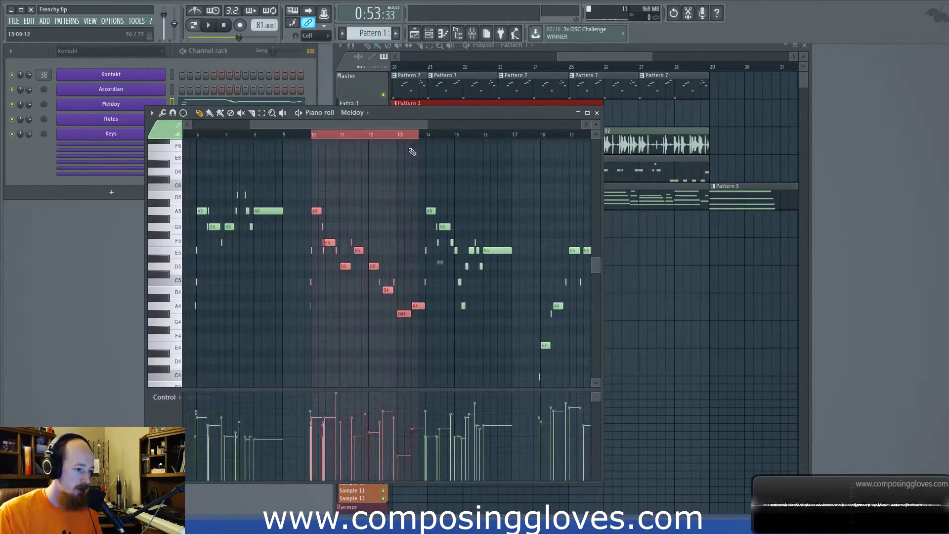
scroll(498, 267, right, 6)
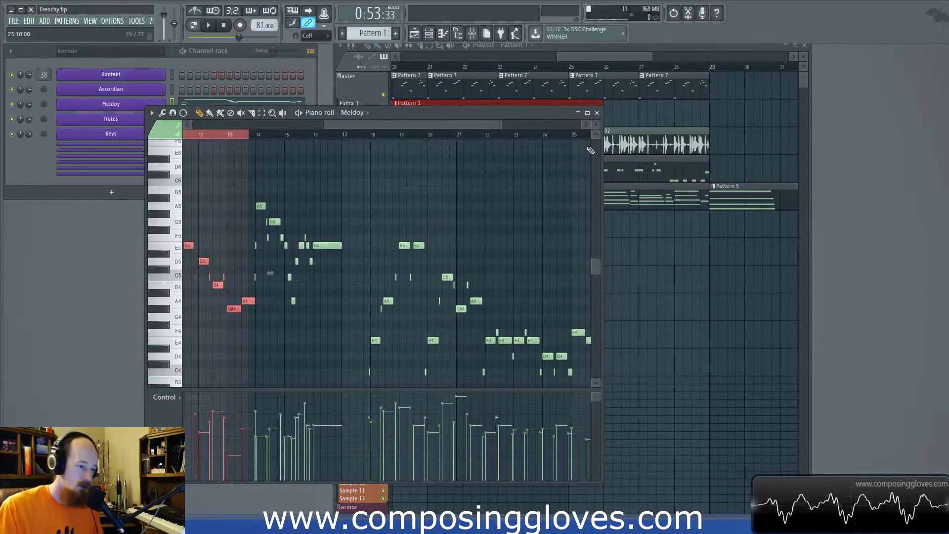
drag(516, 196, 462, 174)
drag(479, 206, 462, 190)
scroll(443, 250, up, 8)
drag(424, 241, 526, 238)
scroll(415, 243, down, 7)
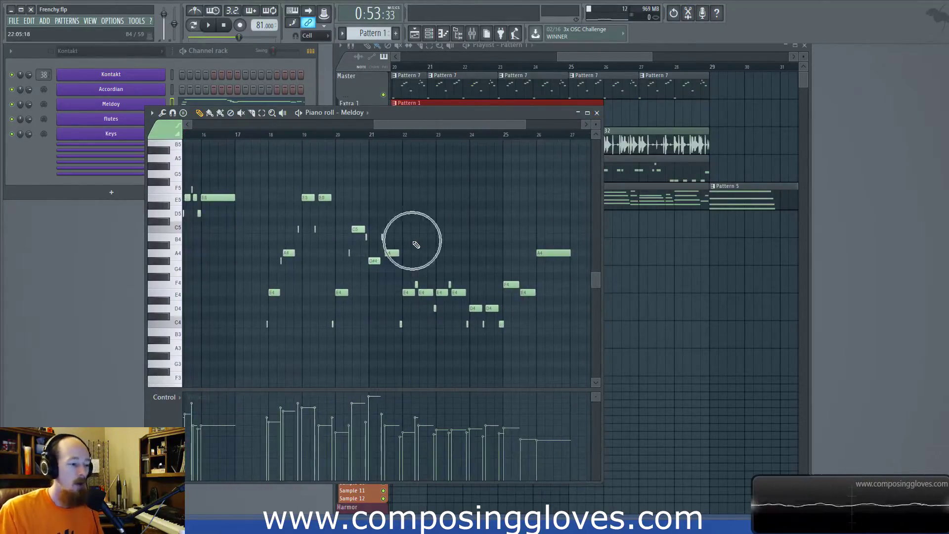
click(597, 113)
Step: Open the Keys notes of Pattern 4 and select the chords at the start of the first two bars
scroll(572, 123, right, 1)
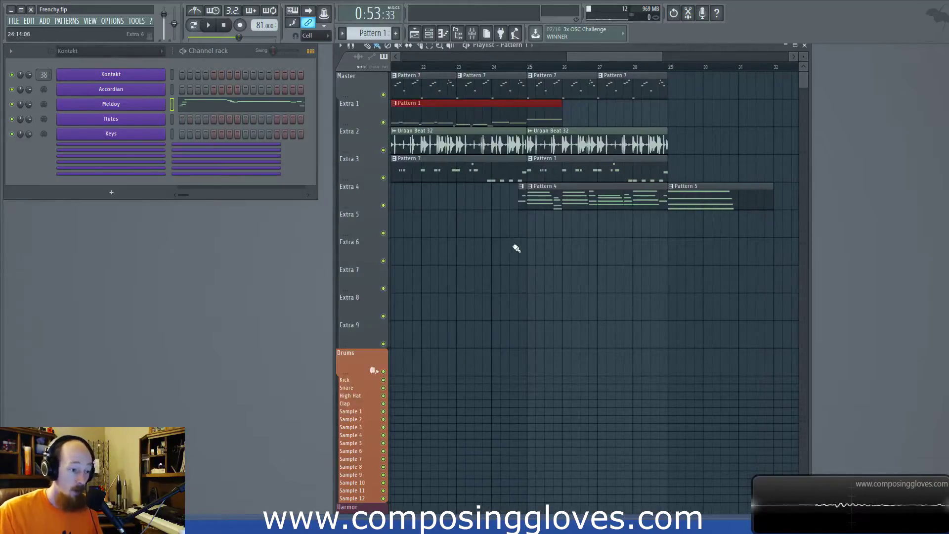
scroll(525, 224, left, 3)
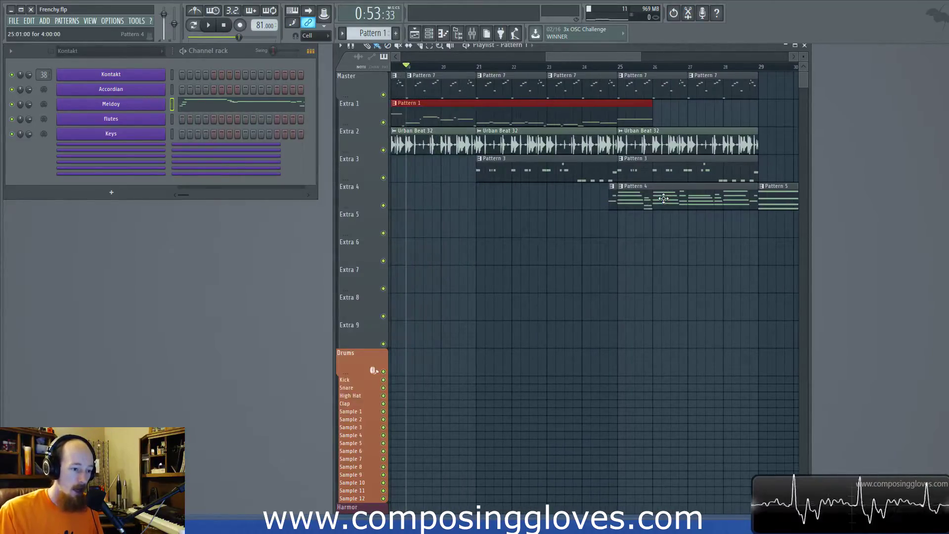
double_click(663, 198)
drag(231, 271, 297, 289)
scroll(258, 271, up, 2)
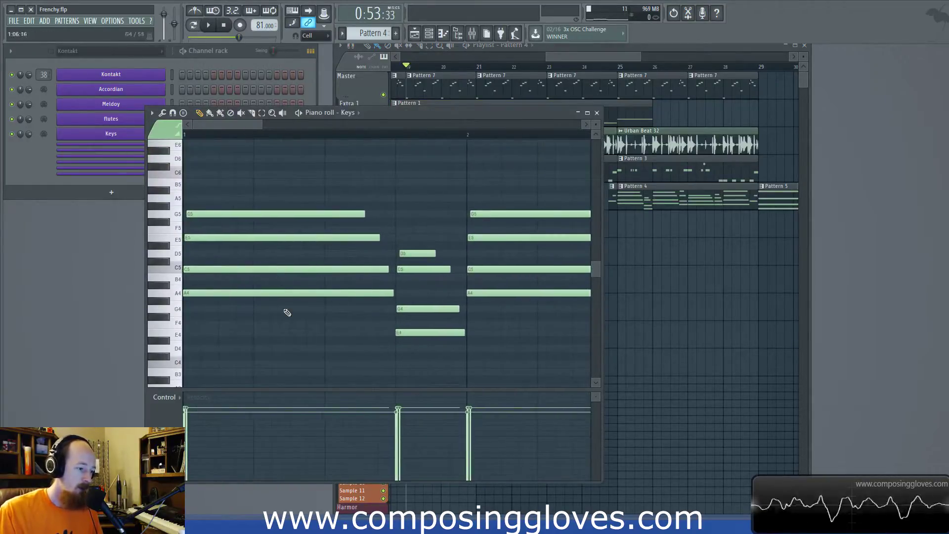
drag(265, 204, 584, 343)
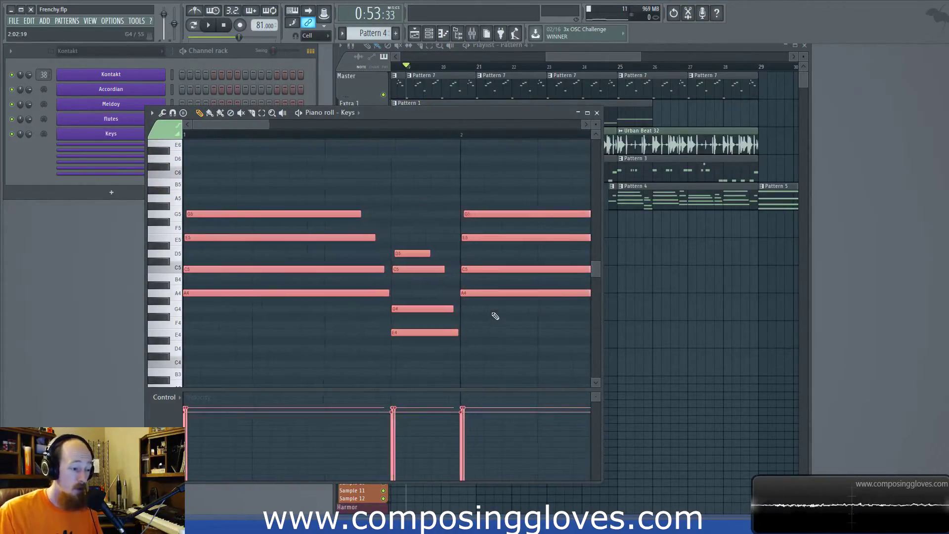
Step: Examine the Keys chord progression across the four bars of Pattern 4 and select all its notes
ctrl+scroll(491, 313, down, 2)
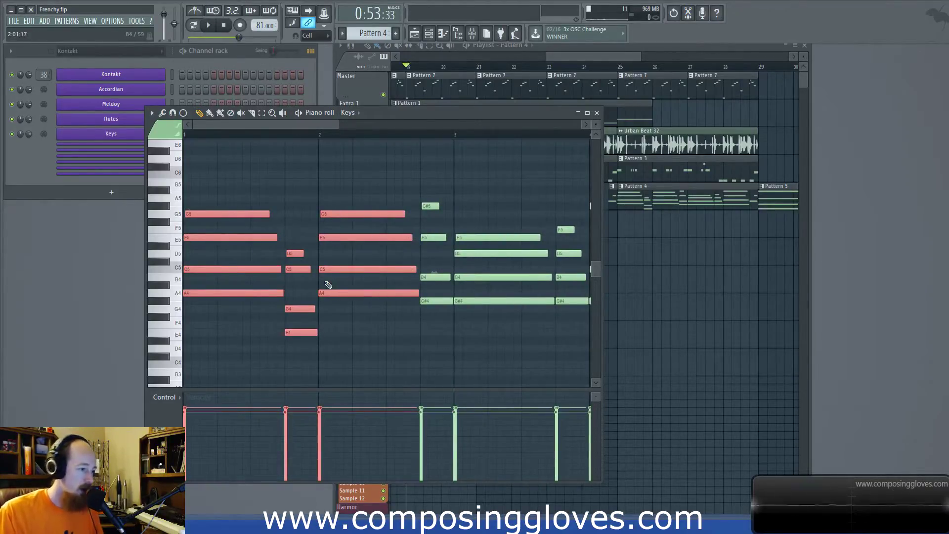
ctrl+scroll(336, 284, down, 2)
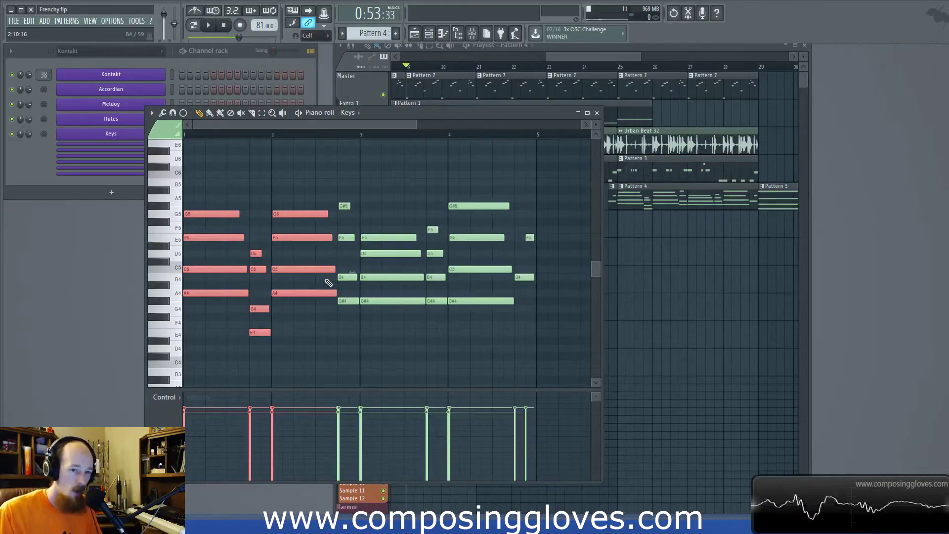
ctrl+scroll(316, 280, up, 2)
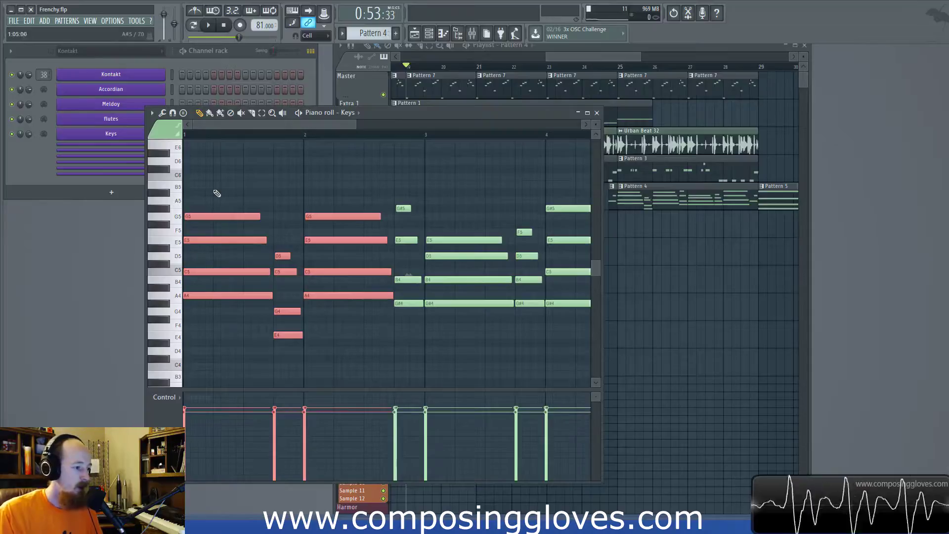
key(ctrl+a)
scroll(396, 318, down, 3)
scroll(355, 314, left, 3)
ctrl+scroll(303, 318, up, 3)
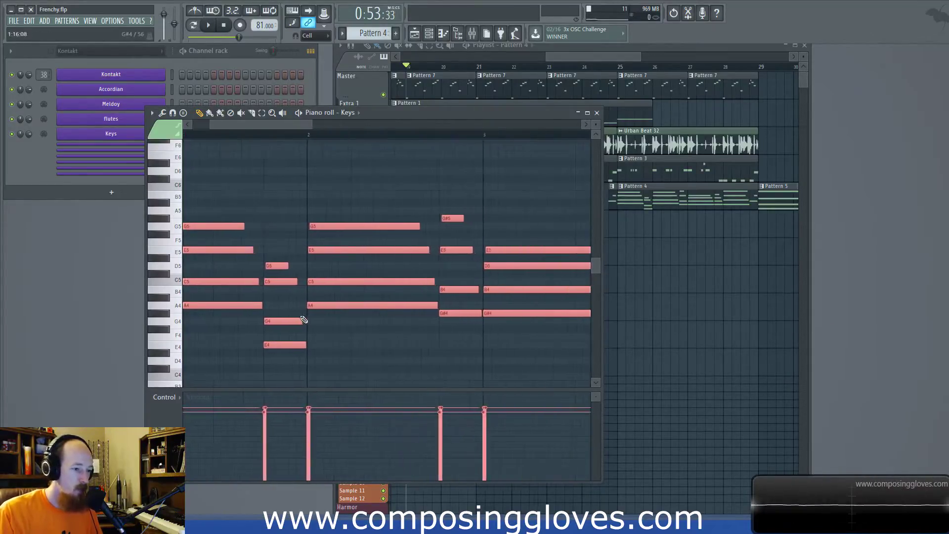
scroll(291, 307, left, 2)
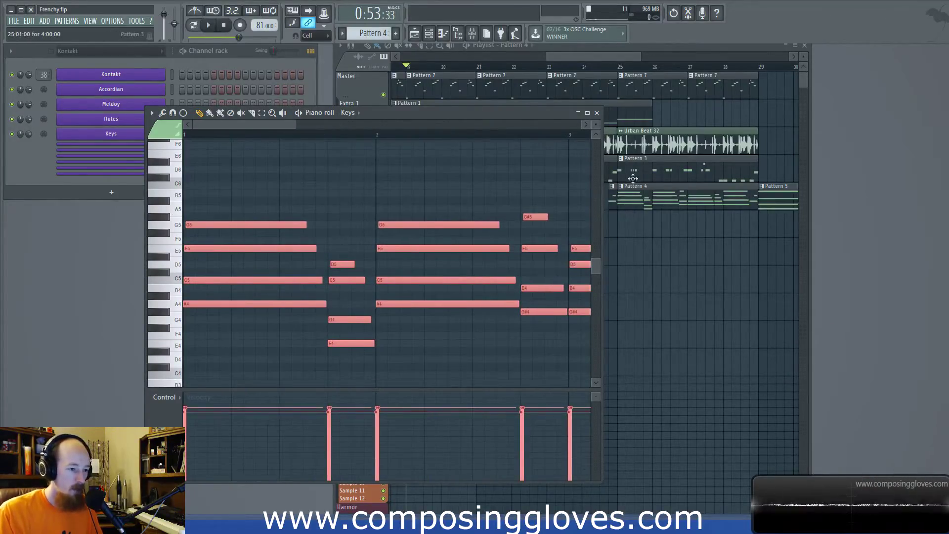
Step: Place the playhead at bar 25 in the playlist and survey the clips from bar 13 to the end of Pattern 5
click(622, 70)
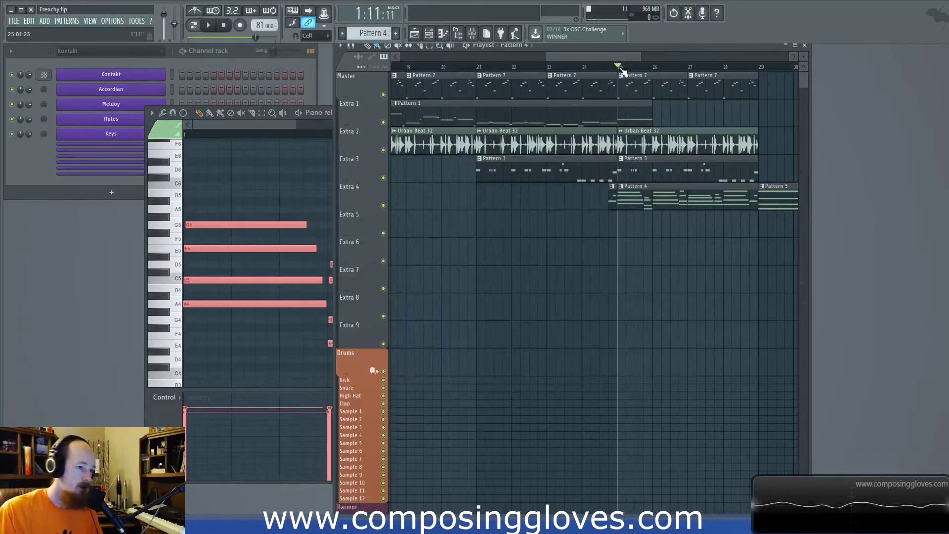
drag(660, 198, 525, 204)
right_click(526, 205)
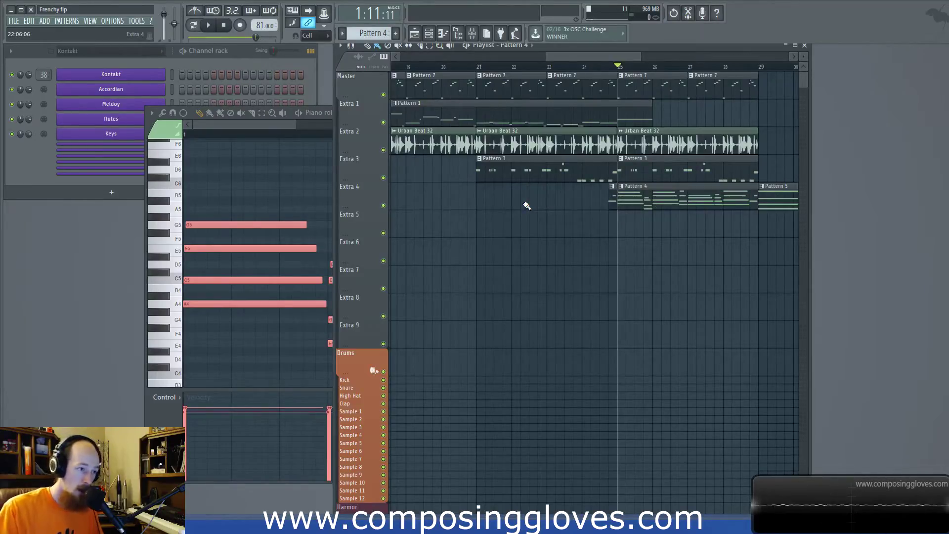
scroll(525, 205, down, 4)
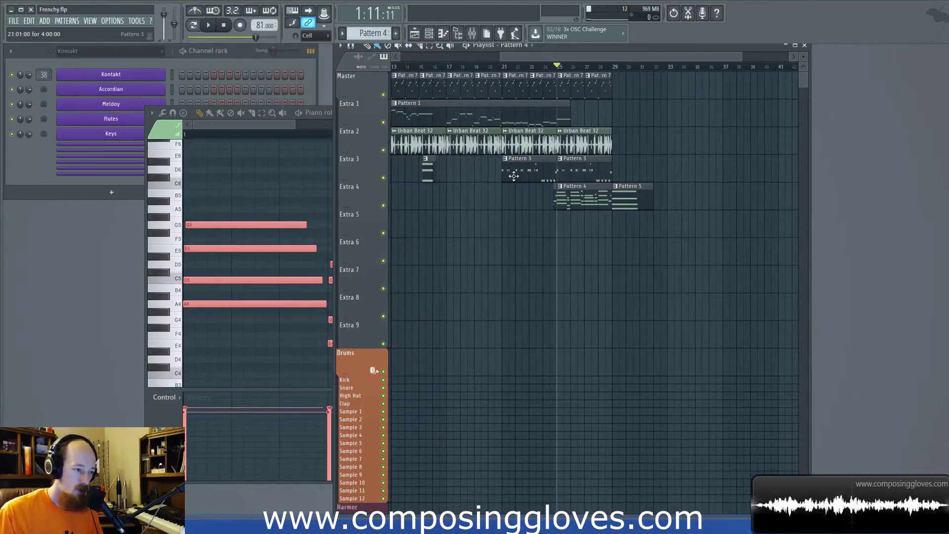
Step: Open the Meldoy notes of Pattern 1, view the melody's full length and return to the playlist
double_click(491, 121)
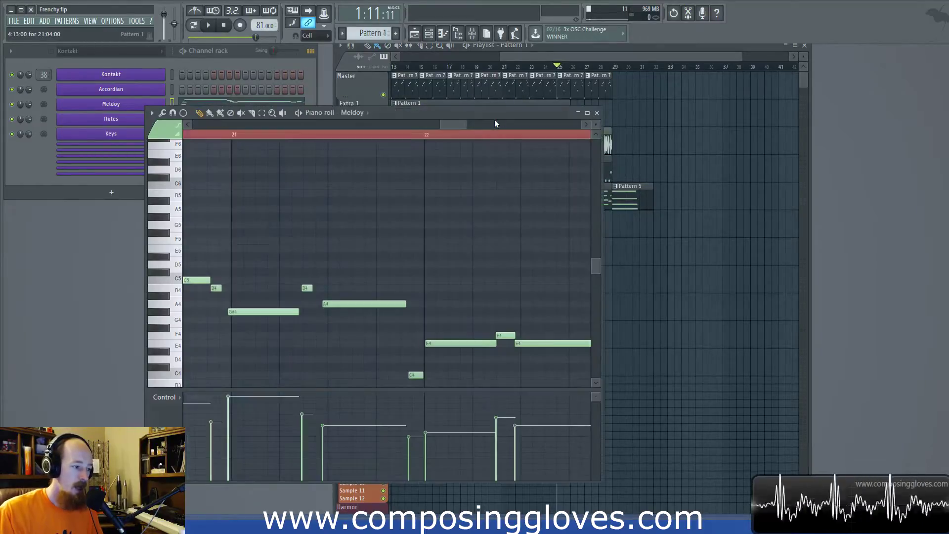
scroll(455, 247, down, 8)
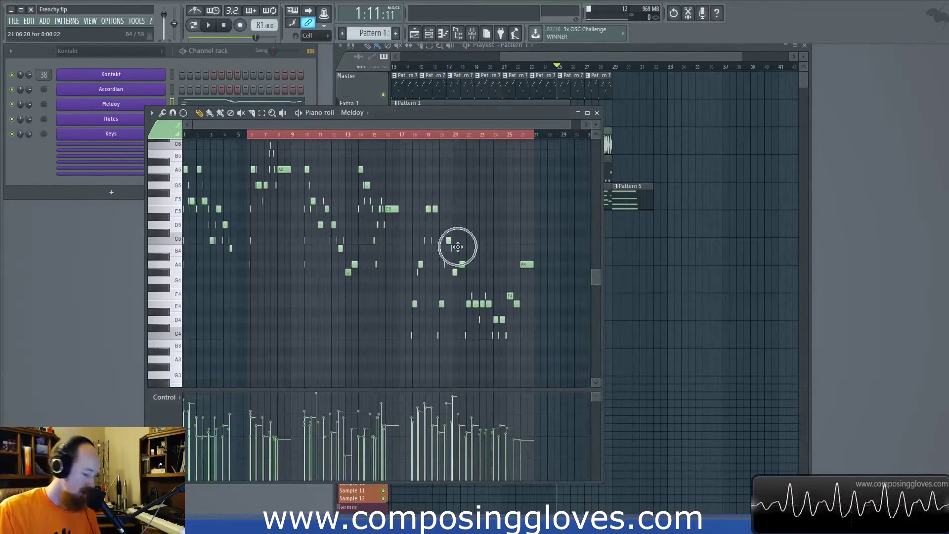
click(562, 55)
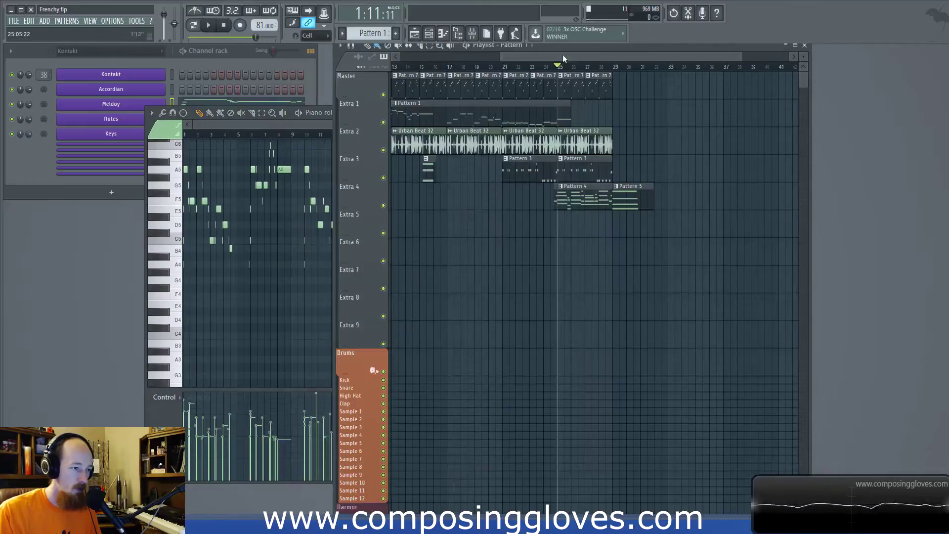
Step: Inspect the playlist arrangement from bar 10 to Pattern 5 and select the Pattern 1 clip near bar 21
scroll(502, 124, up, 3)
scroll(501, 124, up, 4)
scroll(617, 125, down, 5)
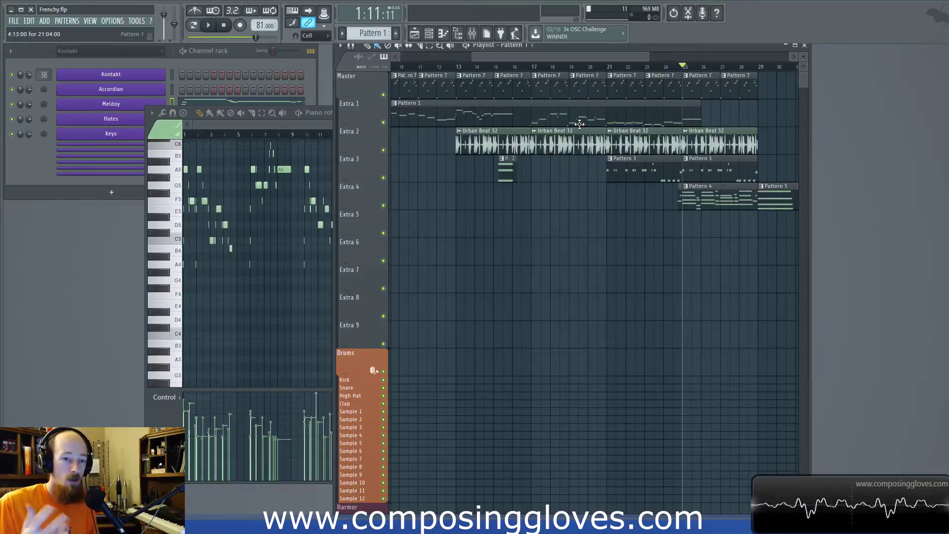
click(599, 113)
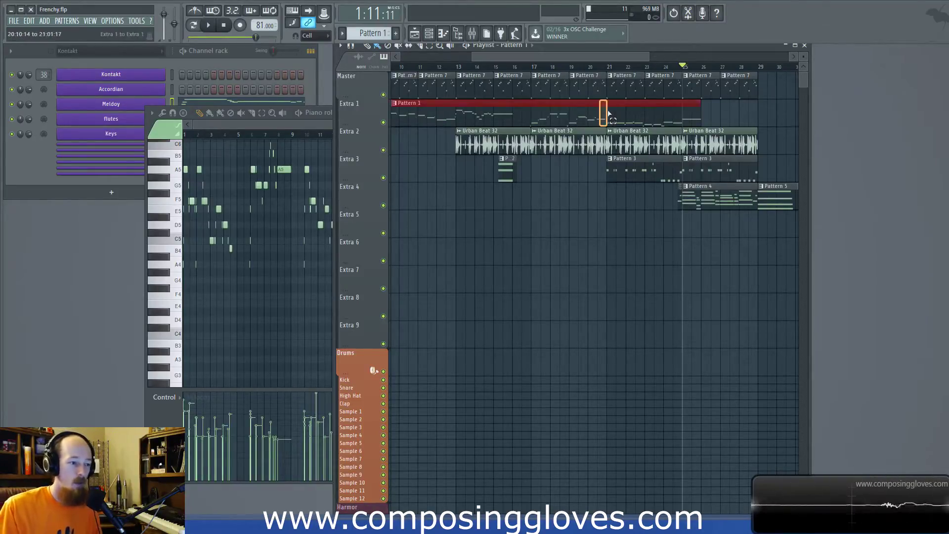
Step: Inspect the Pattern 1, Pattern 3 and Pattern 4 clips between bars 13 and 29 in the playlist
scroll(596, 118, up, 3)
scroll(596, 117, up, 3)
drag(597, 118, 564, 114)
scroll(564, 115, down, 4)
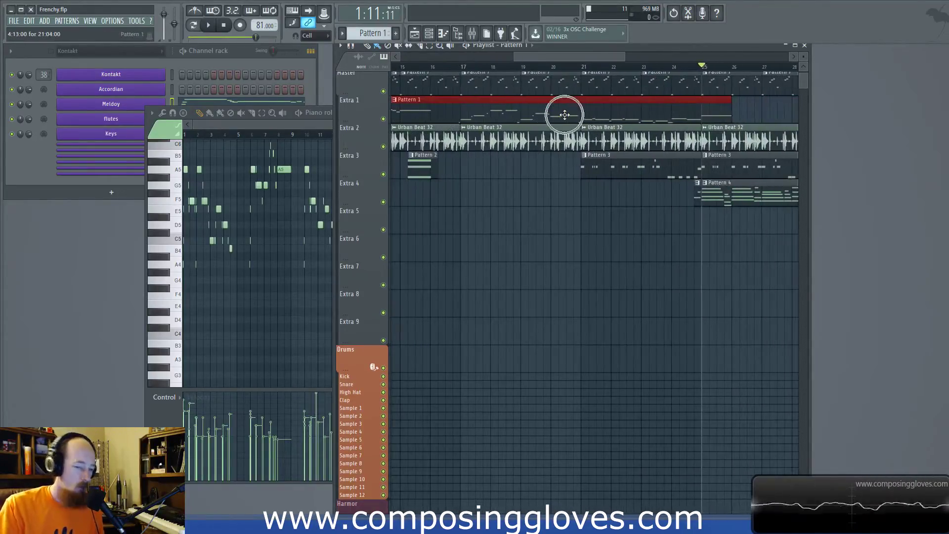
scroll(564, 115, down, 2)
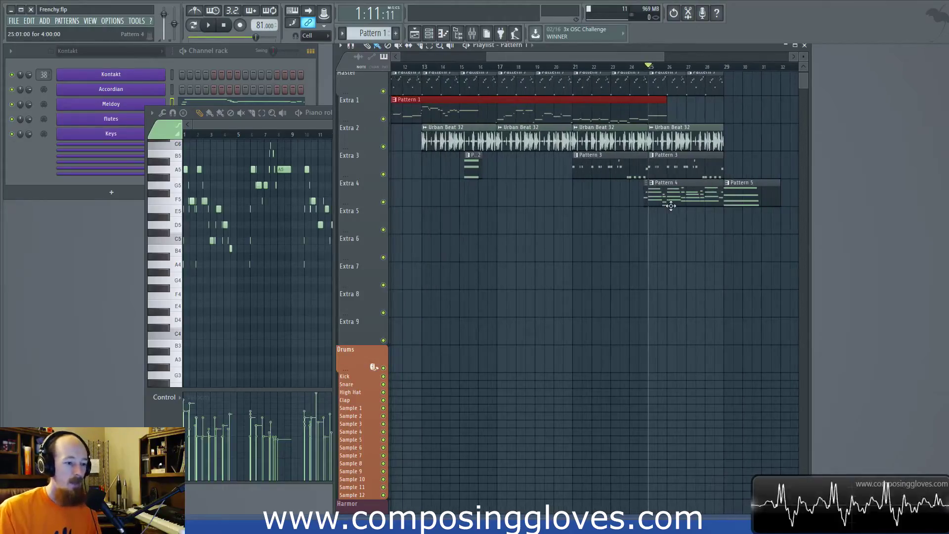
scroll(600, 182, up, 2)
Step: Try a Pattern 4 clip on the Extra 5 track at bar 21, beneath Pattern 3, and delete it
click(585, 158)
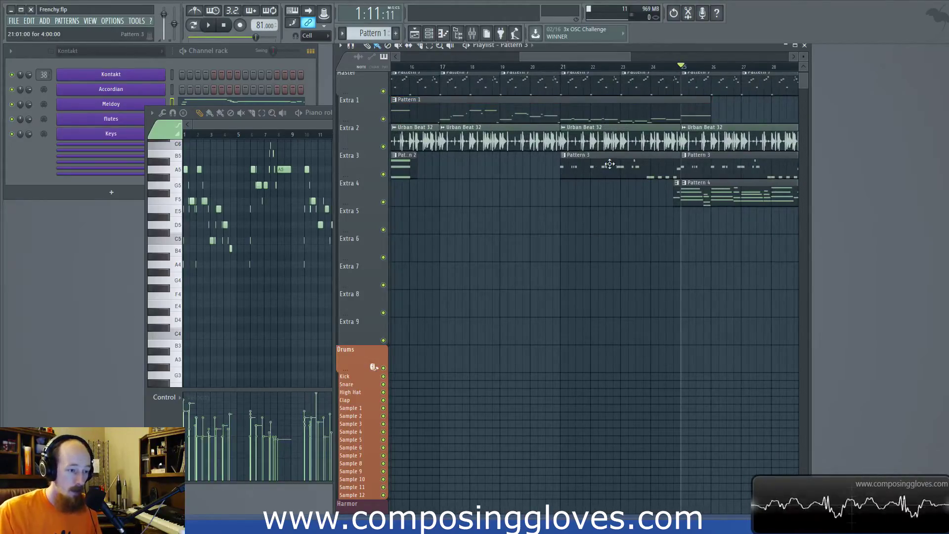
click(712, 205)
drag(720, 221, 606, 222)
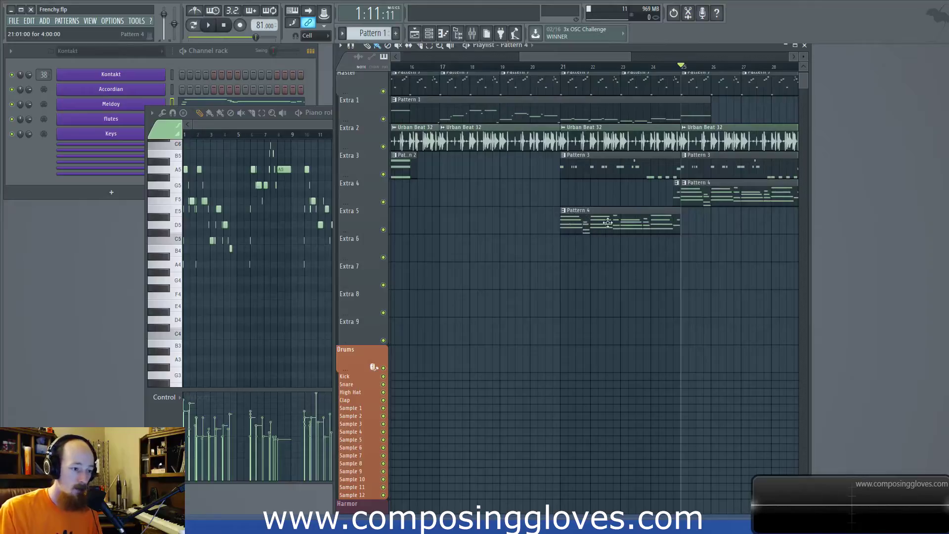
right_click(614, 215)
Step: Move the playhead to just before bar 21 and check the Keys pickup notes in the short clip ahead of Pattern 4
scroll(616, 216, down, 3)
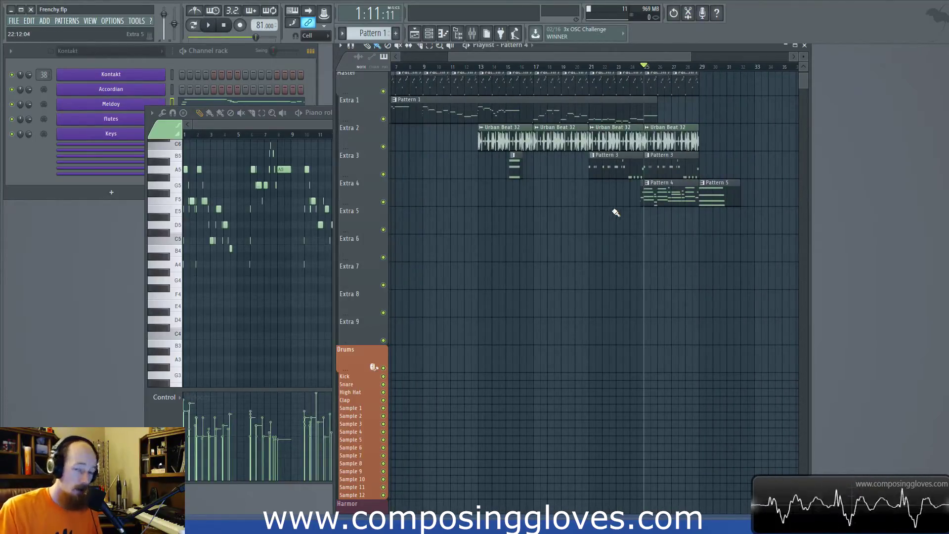
click(591, 71)
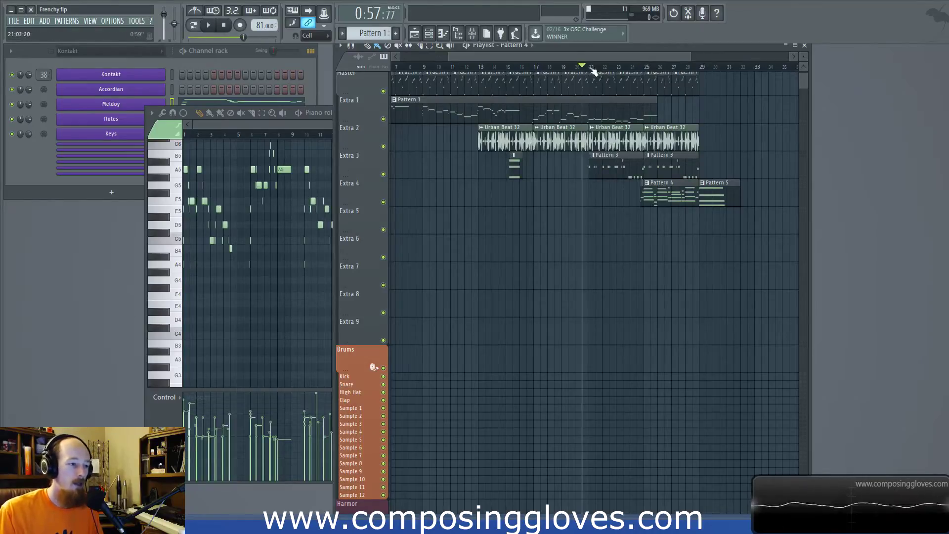
scroll(637, 223, up, 5)
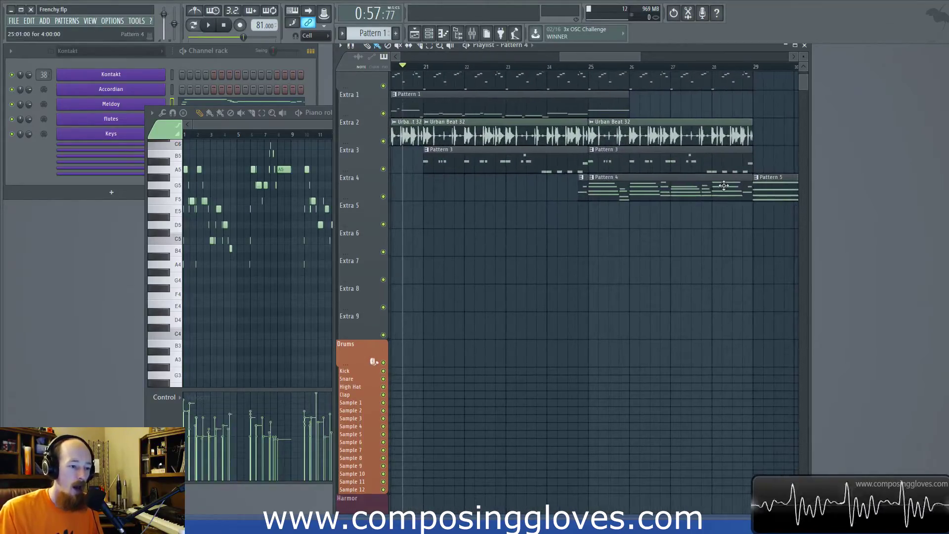
double_click(584, 189)
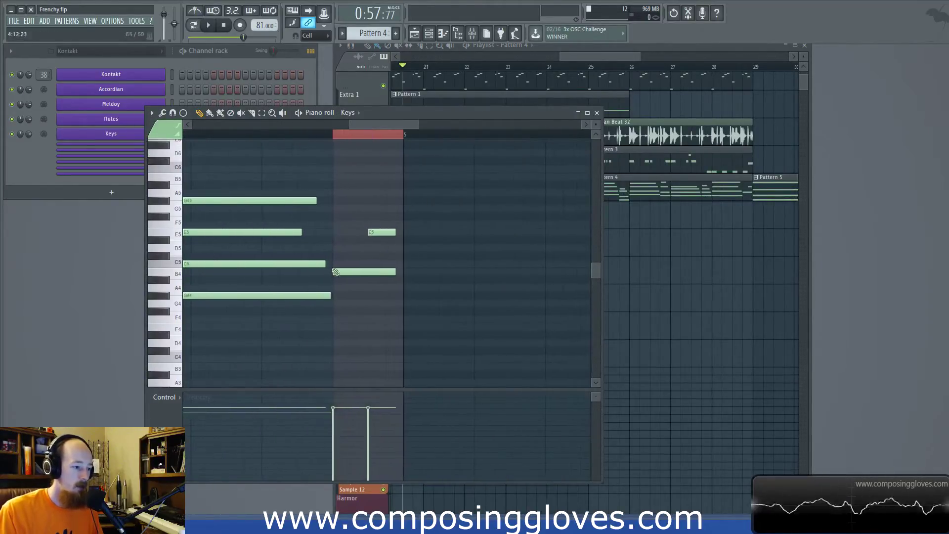
click(606, 60)
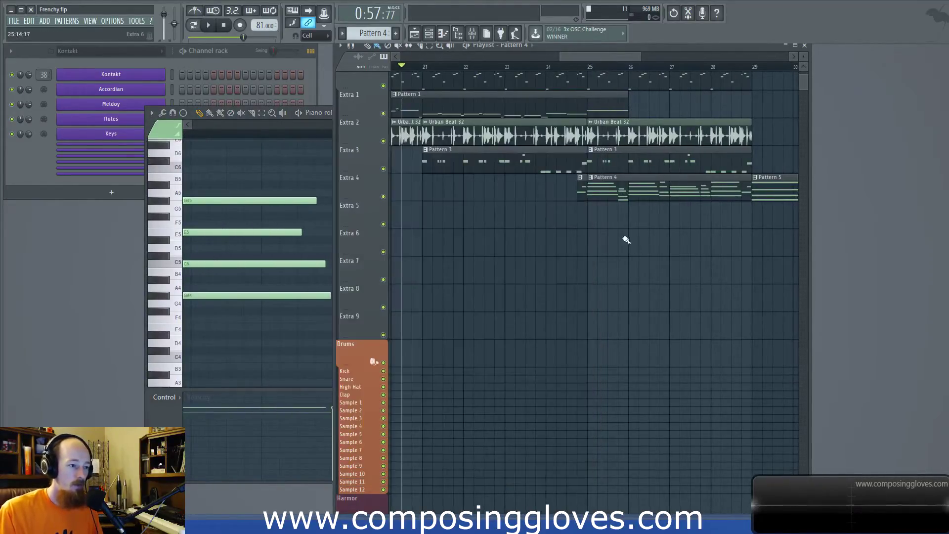
Step: Place the playhead about midway through bar 24 and inspect the clips from there to Pattern 5
scroll(634, 227, down, 3)
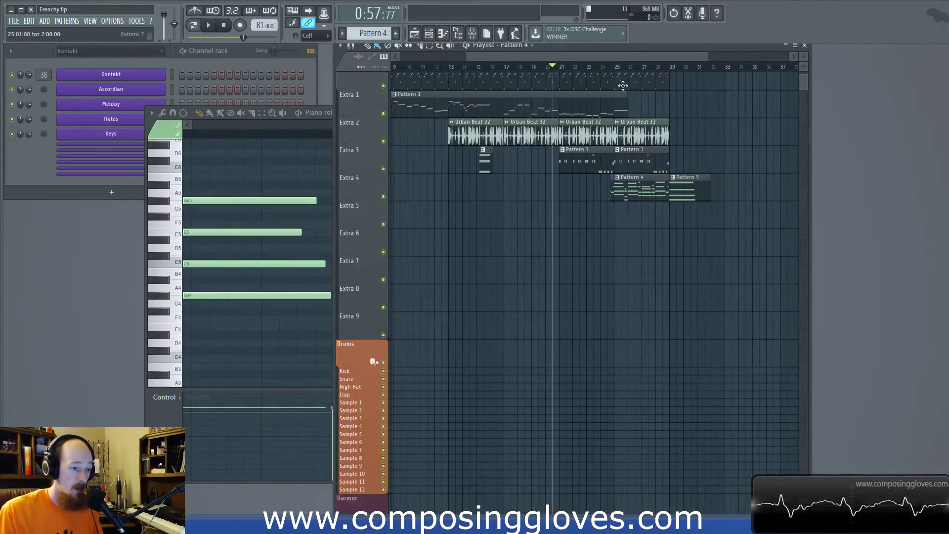
click(611, 67)
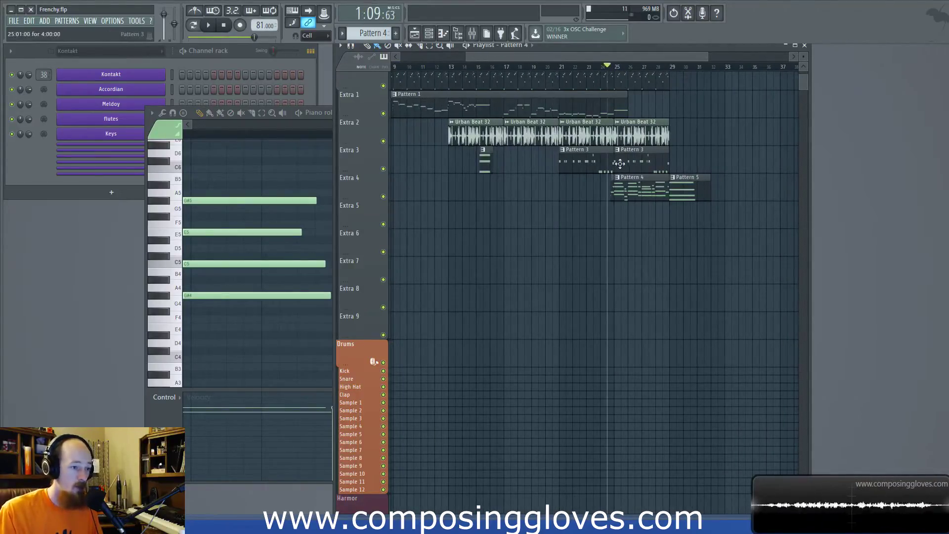
scroll(620, 163, up, 4)
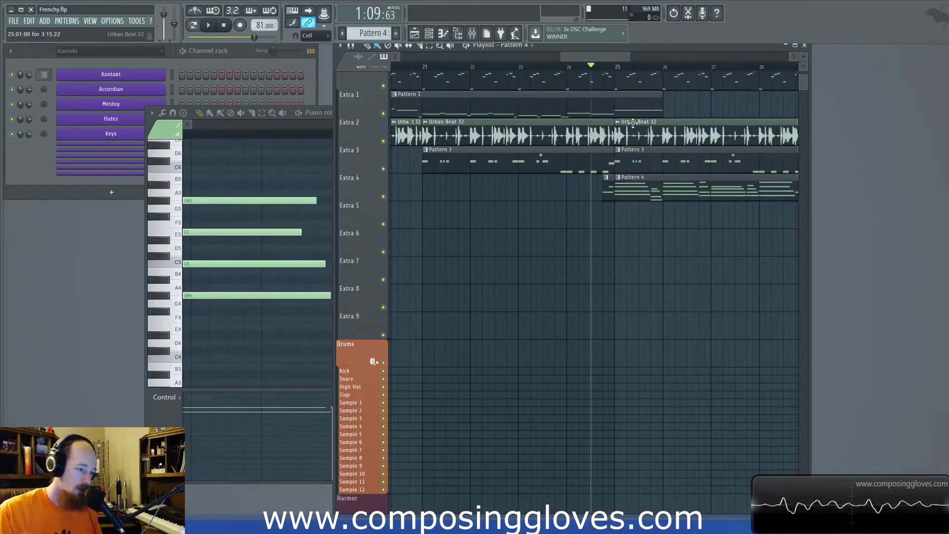
drag(726, 173, 598, 225)
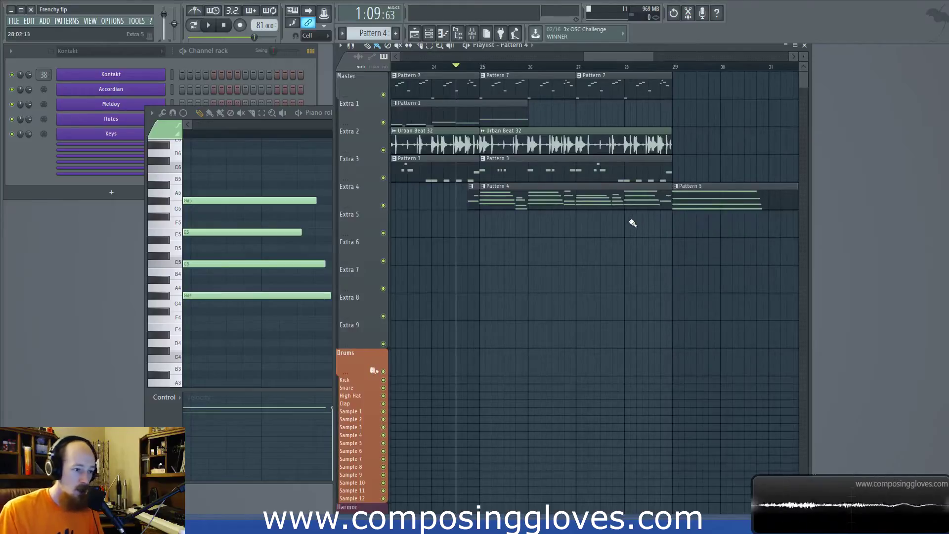
drag(567, 186, 709, 188)
click(571, 226)
Step: Survey the whole playlist arrangement from bar 1 to the end of Pattern 5
scroll(574, 227, down, 3)
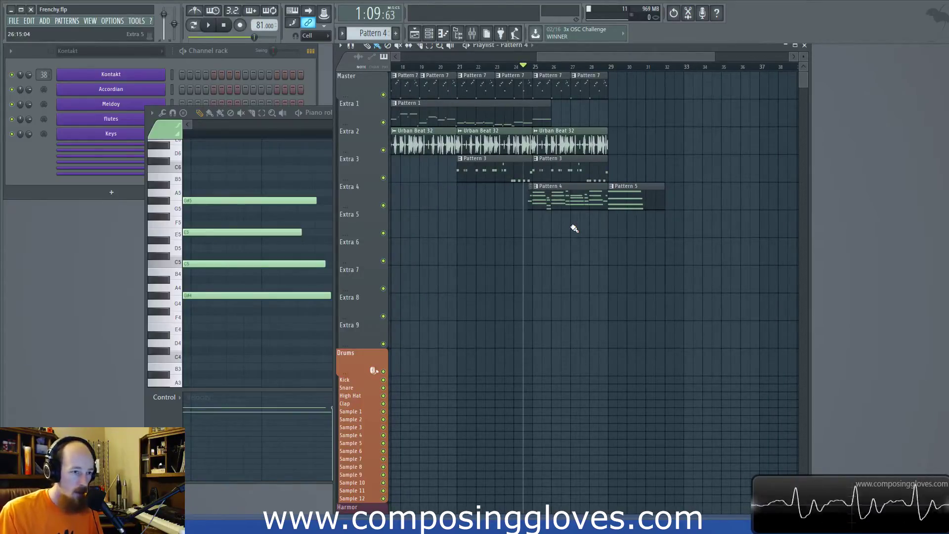
scroll(574, 228, down, 3)
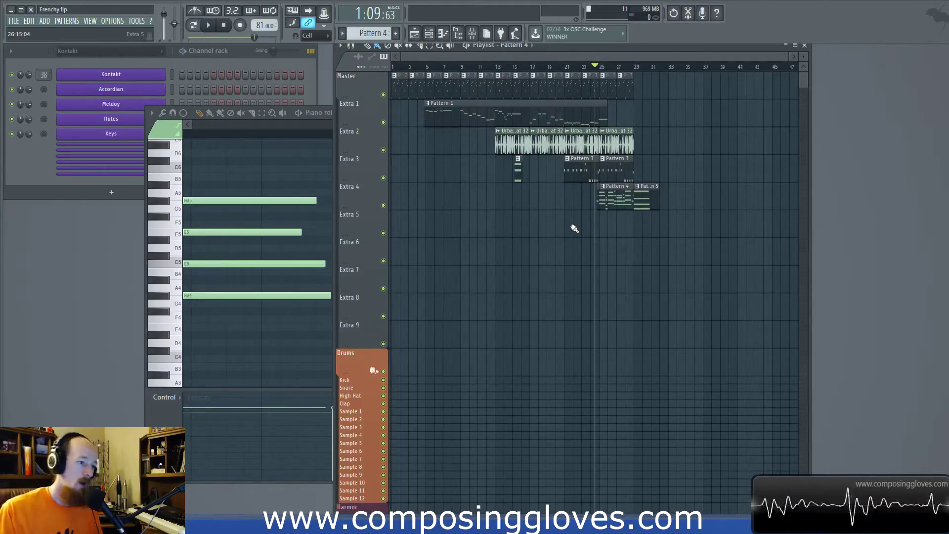
scroll(569, 197, up, 3)
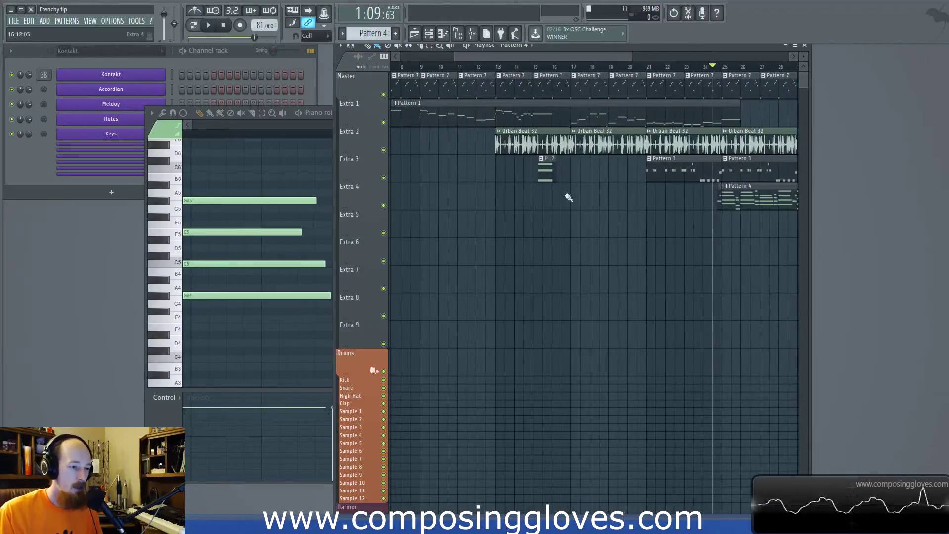
scroll(569, 197, down, 4)
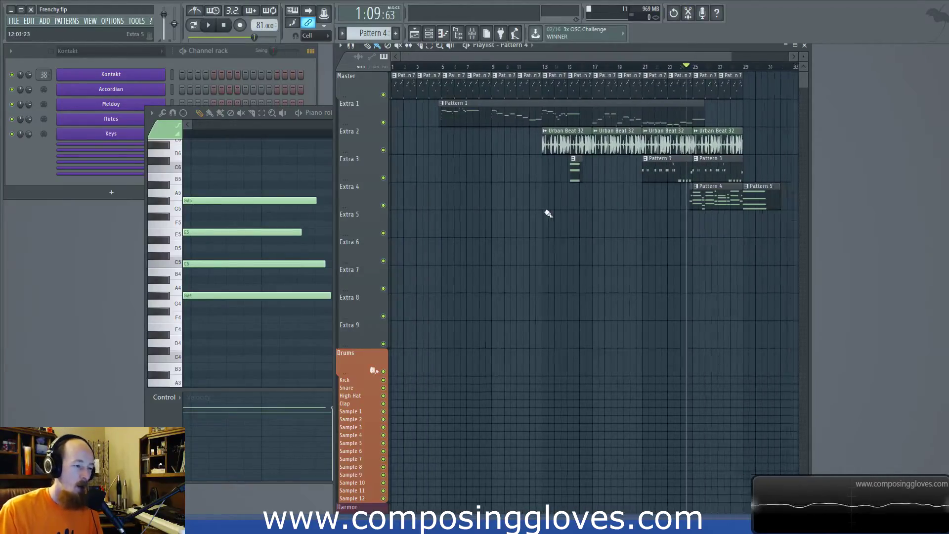
scroll(548, 214, down, 3)
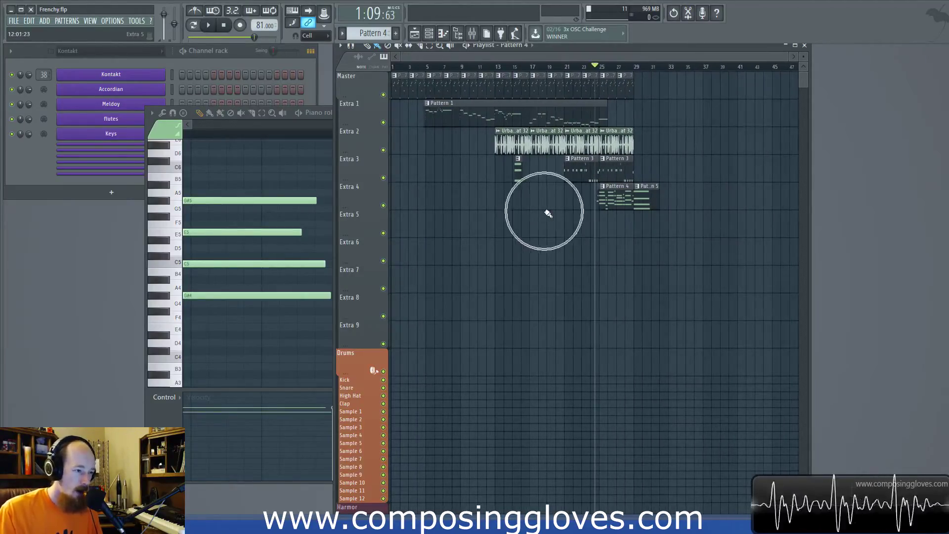
Step: Open the Meldoy notes of Pattern 1, select all notes after the opening phrase and clear the selection
double_click(469, 116)
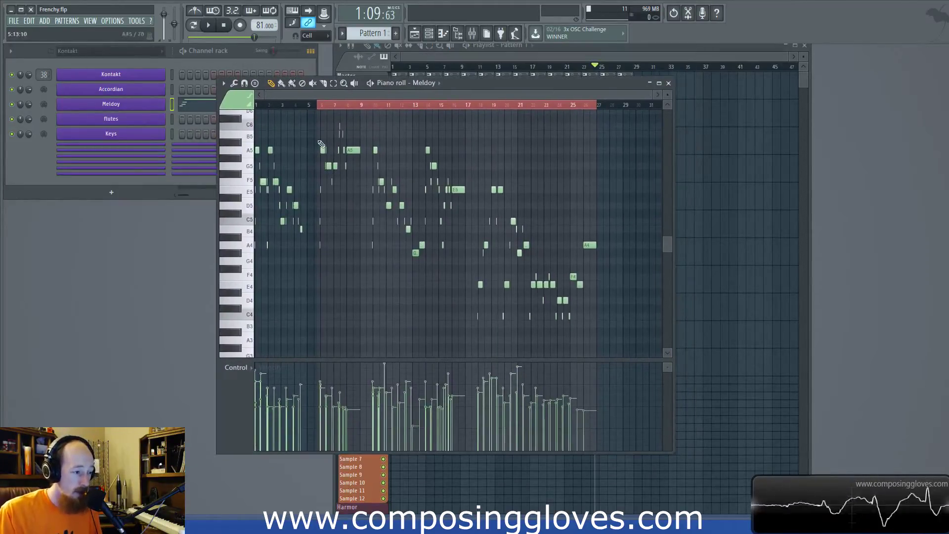
drag(316, 132, 646, 331)
drag(428, 307, 630, 315)
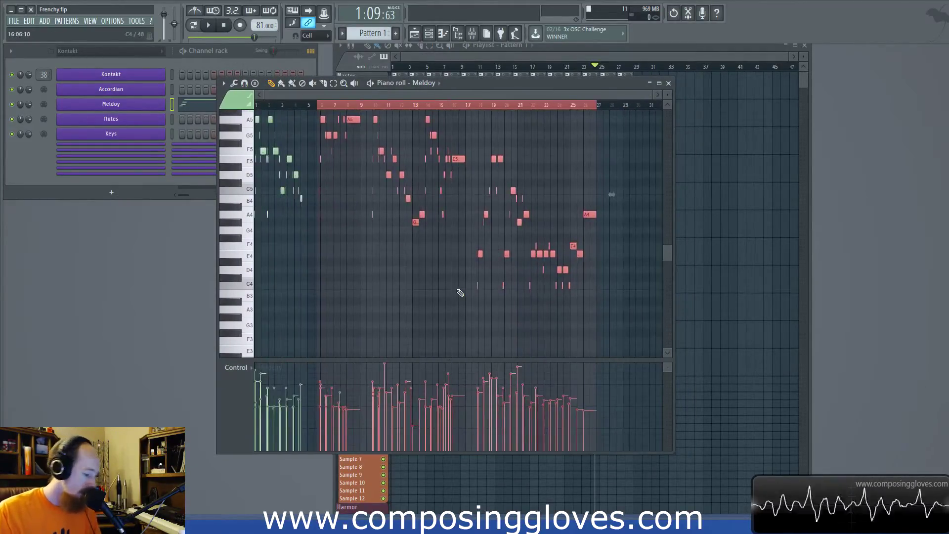
key(ctrl+d)
scroll(421, 288, up, 3)
drag(422, 288, 471, 300)
scroll(471, 300, down, 2)
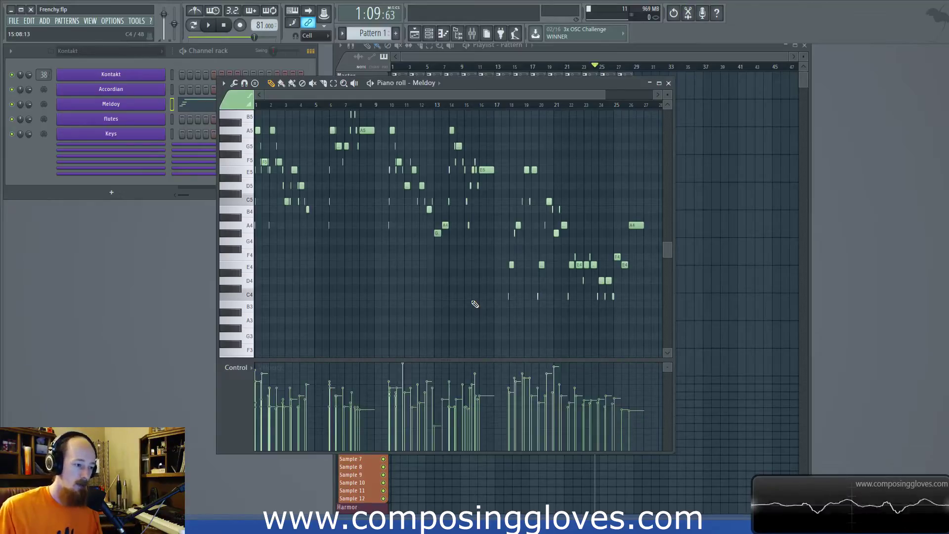
Step: Examine the melody's second phrase between bars 6 and 9 in close-up
scroll(415, 286, up, 3)
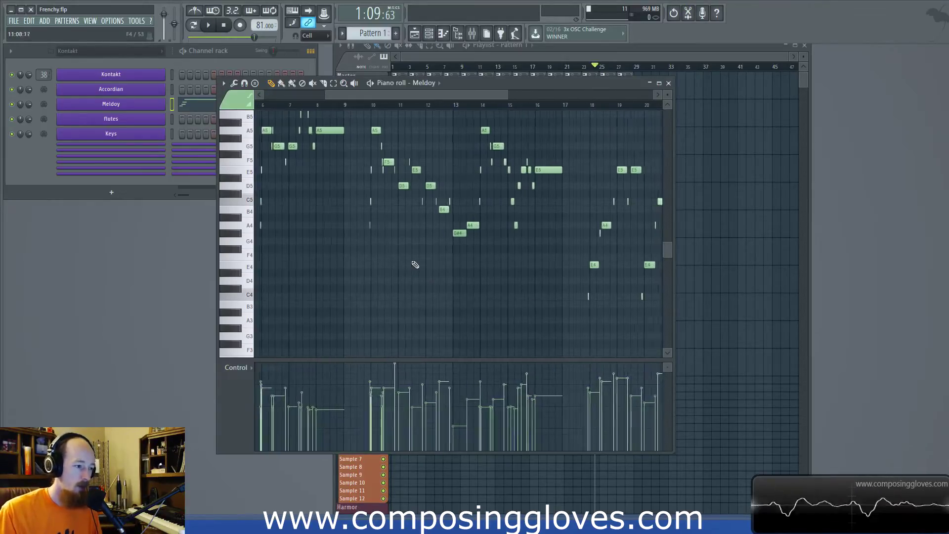
scroll(369, 200, up, 4)
scroll(348, 244, down, 2)
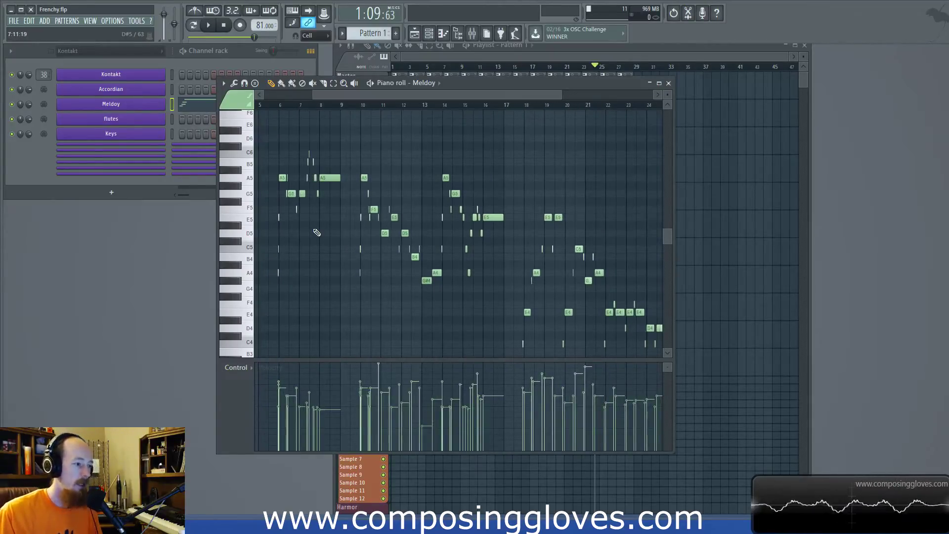
scroll(316, 233, up, 8)
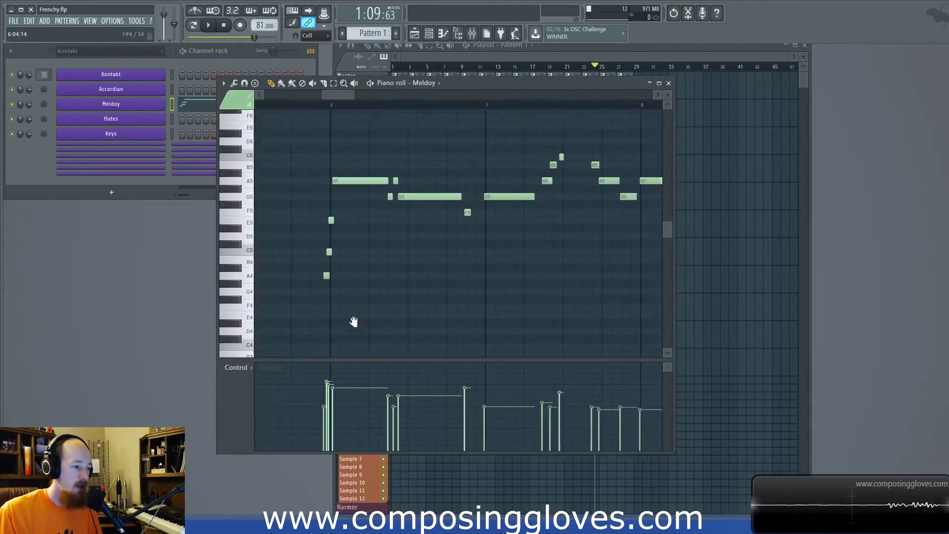
drag(633, 188, 452, 225)
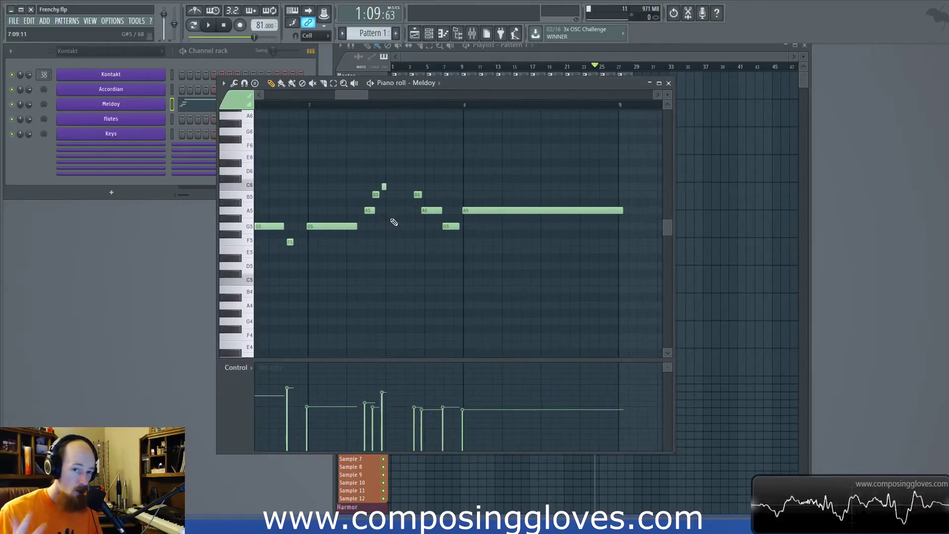
Step: Examine the melody from the long E5 note at bar 16 through to its final A4 note
scroll(408, 225, down, 8)
drag(593, 276, 504, 262)
drag(630, 296, 467, 221)
scroll(413, 258, up, 6)
scroll(403, 242, left, 3)
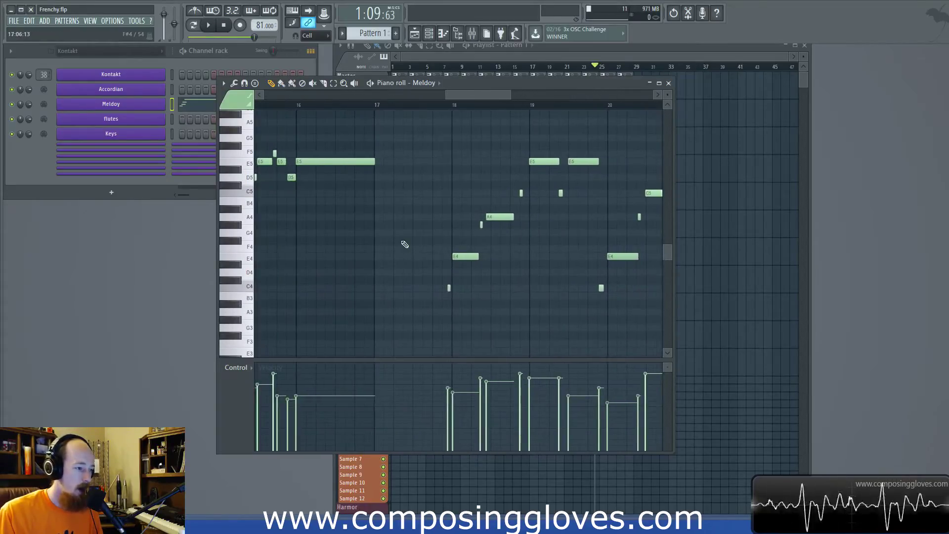
scroll(395, 232, left, 5)
drag(387, 220, 270, 177)
scroll(586, 230, down, 6)
drag(523, 195, 409, 206)
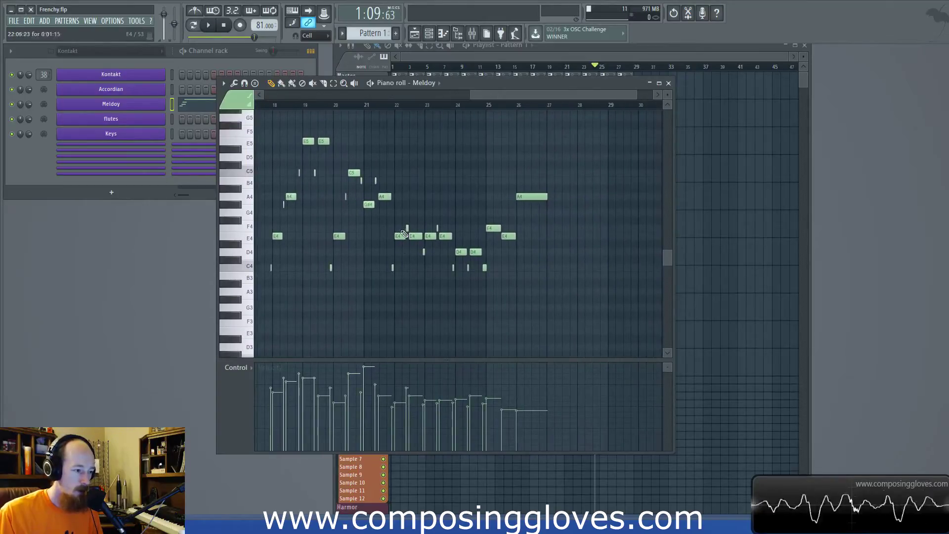
Step: Study the leaps and grace notes of the melody phrase between bars 17 and 24
drag(341, 221, 504, 239)
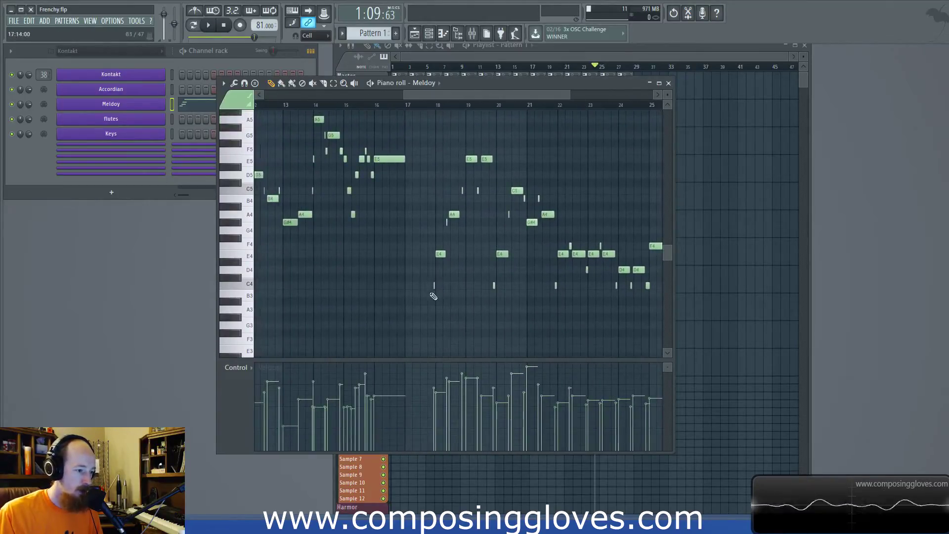
scroll(433, 296, up, 3)
drag(559, 259, 469, 283)
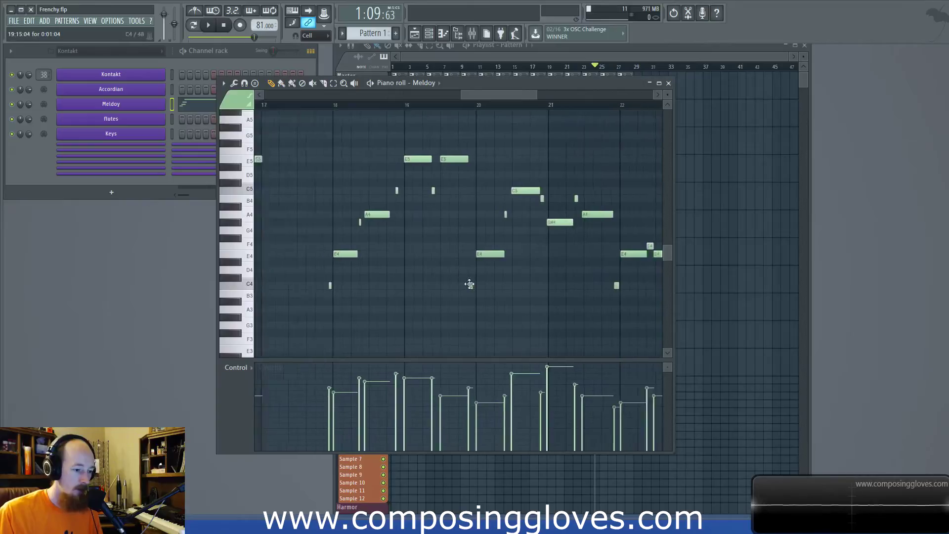
scroll(469, 284, down, 3)
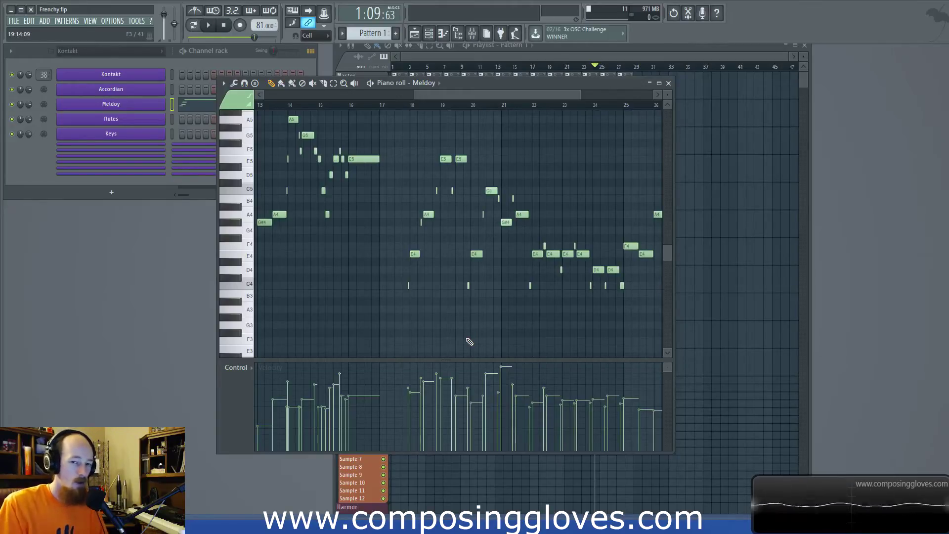
scroll(458, 282, up, 5)
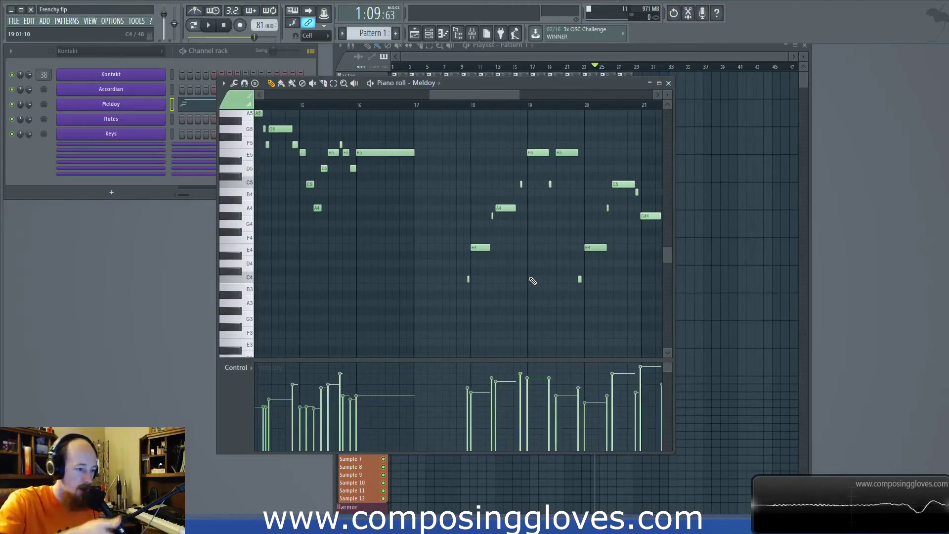
drag(563, 268, 473, 281)
scroll(477, 282, right, 2)
scroll(534, 271, right, 1)
scroll(534, 271, up, 1)
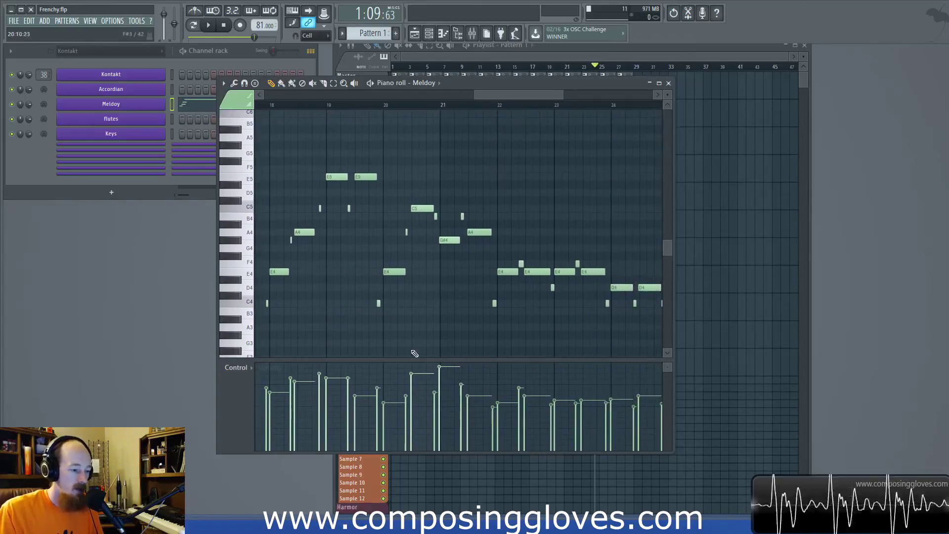
scroll(470, 342, left, 2)
scroll(481, 267, right, 1)
scroll(480, 266, up, 1)
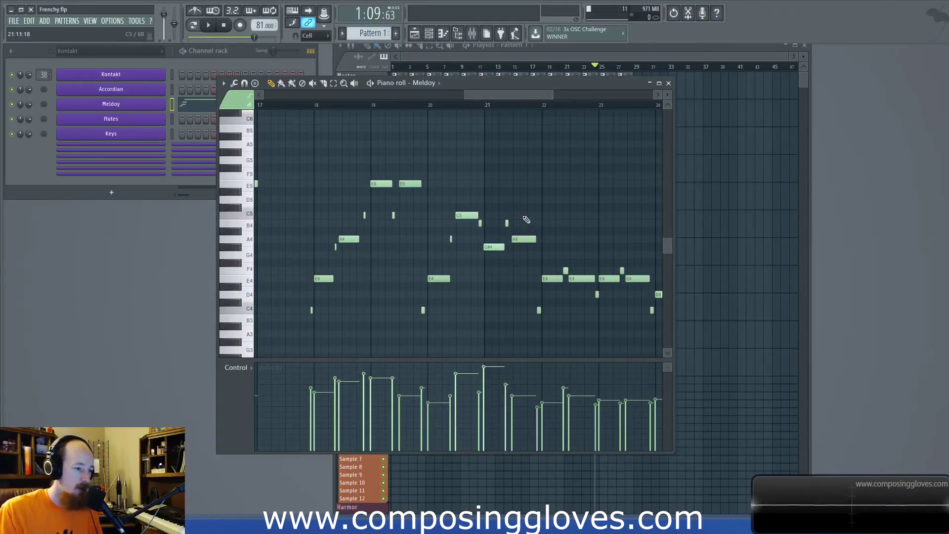
Step: View the full length of the melody and focus on its phrases from bar 1 to bar 17
scroll(526, 219, down, 2)
scroll(522, 215, down, 2)
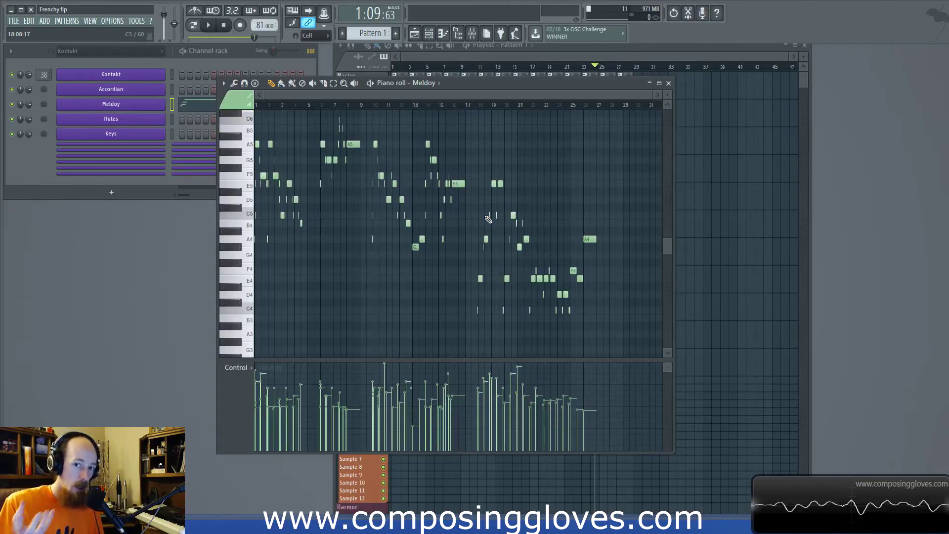
scroll(470, 242, up, 3)
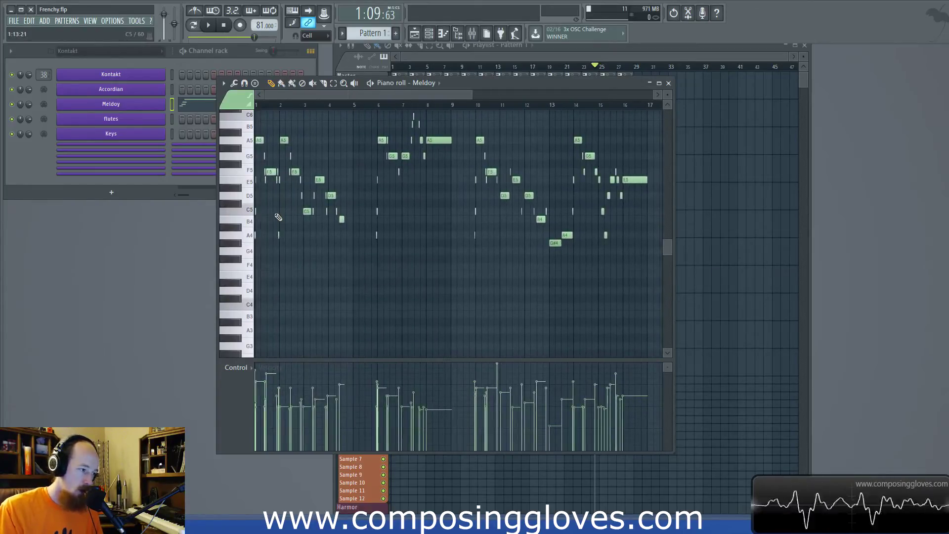
Step: Check the melody's notes across bars 1 to 17 and close its piano roll
scroll(489, 286, up, 2)
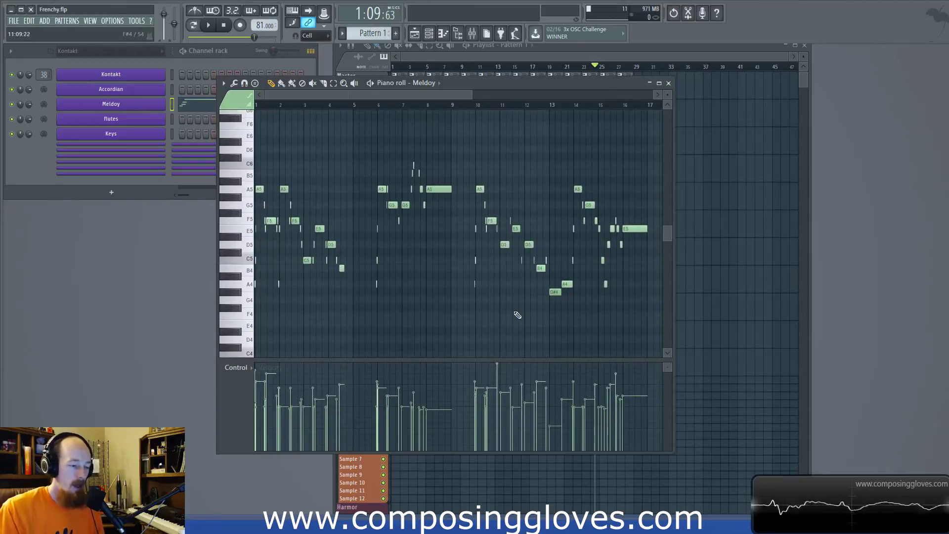
scroll(517, 318, down, 1)
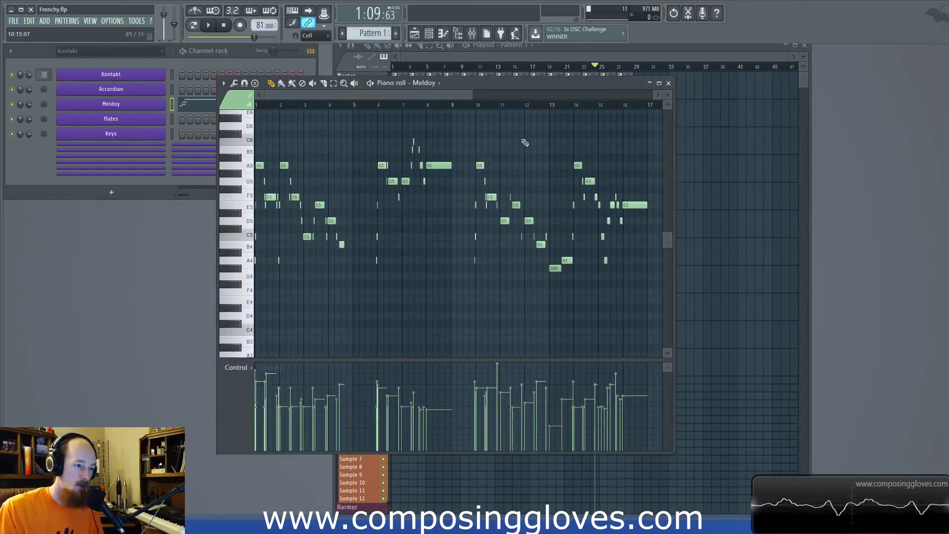
click(668, 84)
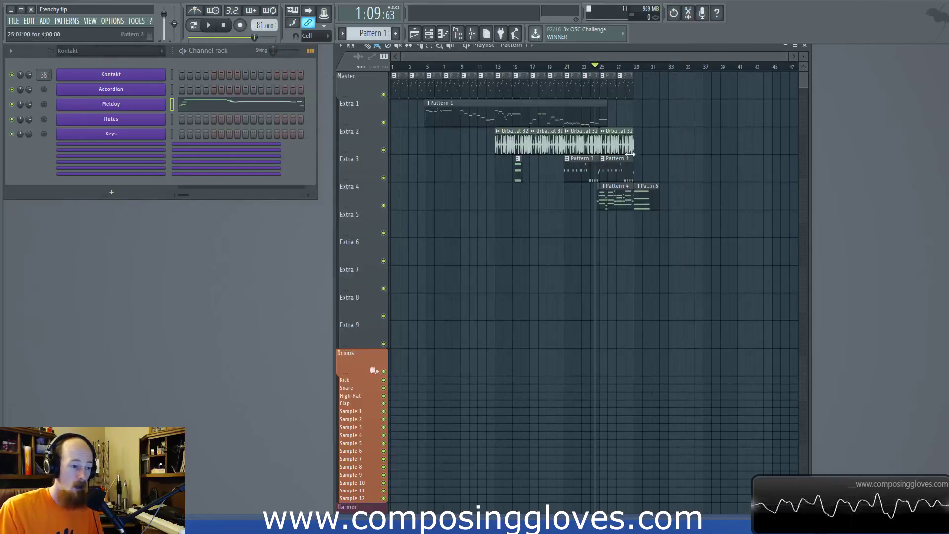
Step: Inspect the playlist clips between bars 19 and 29 in close-up, then return to the whole arrangement
scroll(605, 199, up, 3)
scroll(605, 198, up, 2)
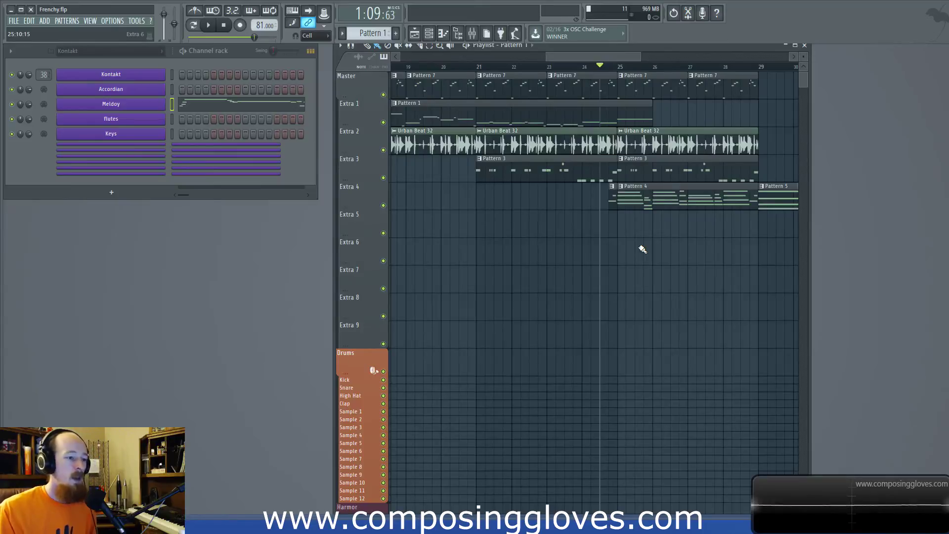
scroll(643, 249, down, 5)
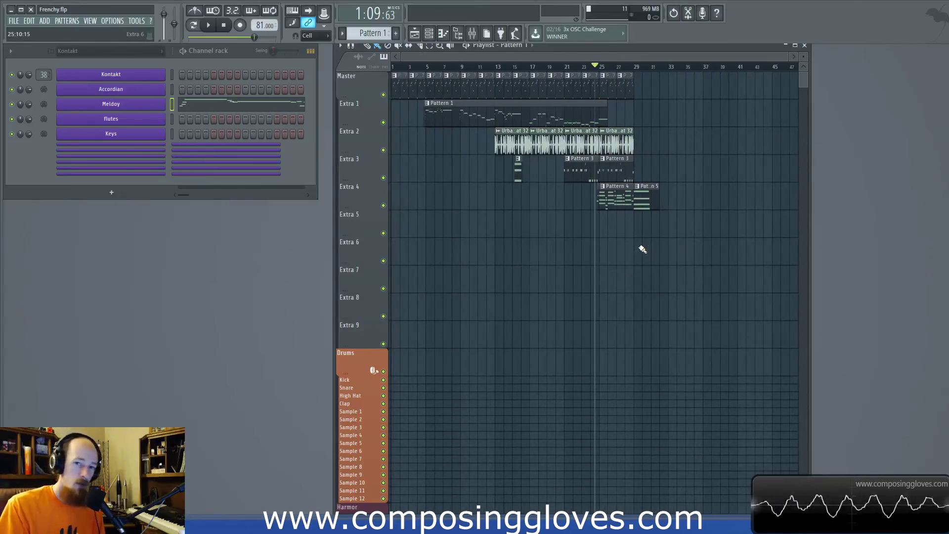
Step: Reopen the Pattern 1 melody from the playlist, view its full length, and close the piano roll
double_click(514, 117)
scroll(420, 215, up, 2)
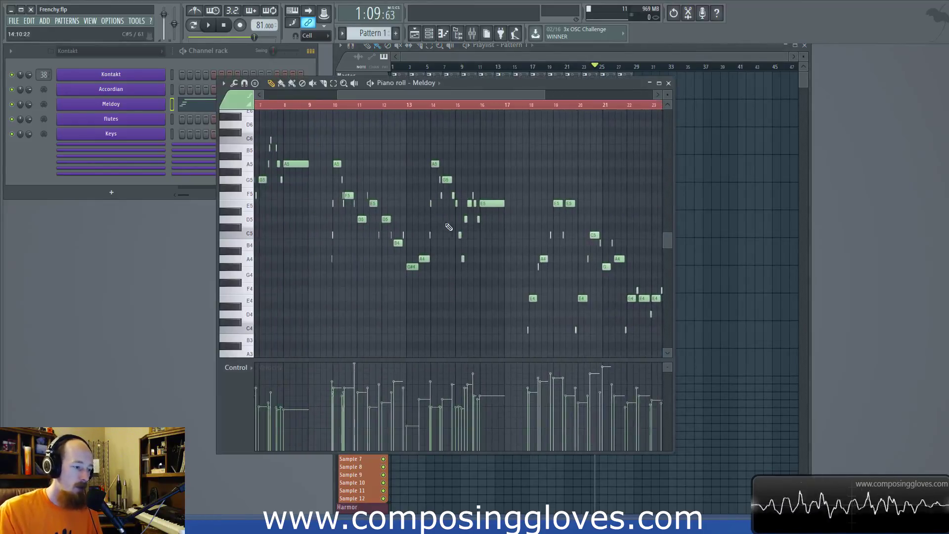
scroll(420, 214, down, 1)
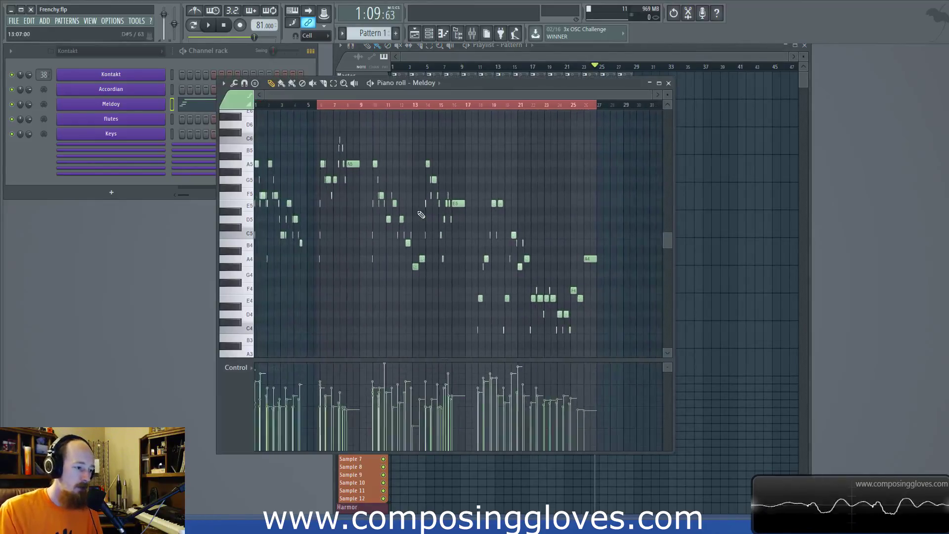
click(668, 83)
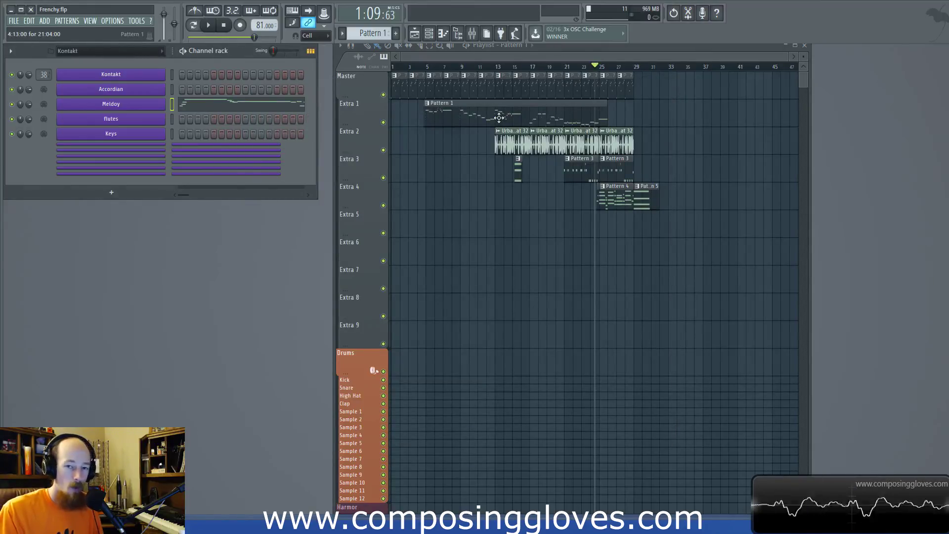